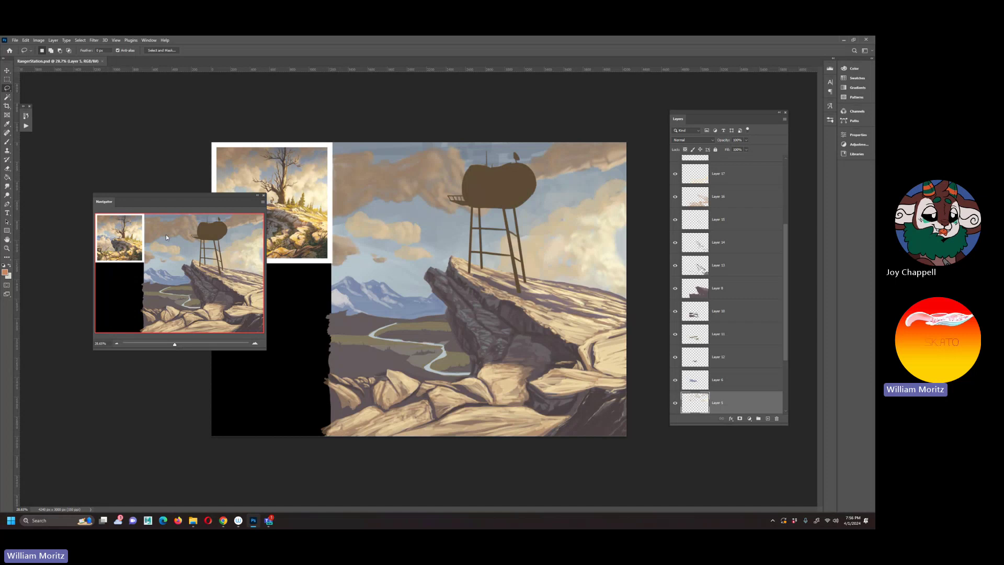
# Step: Toggle Layer 5's visibility to check which clouds it holds and add a new layer directly above it
pyautogui.moveTo(192, 192); pyautogui.dragTo(133, 176)
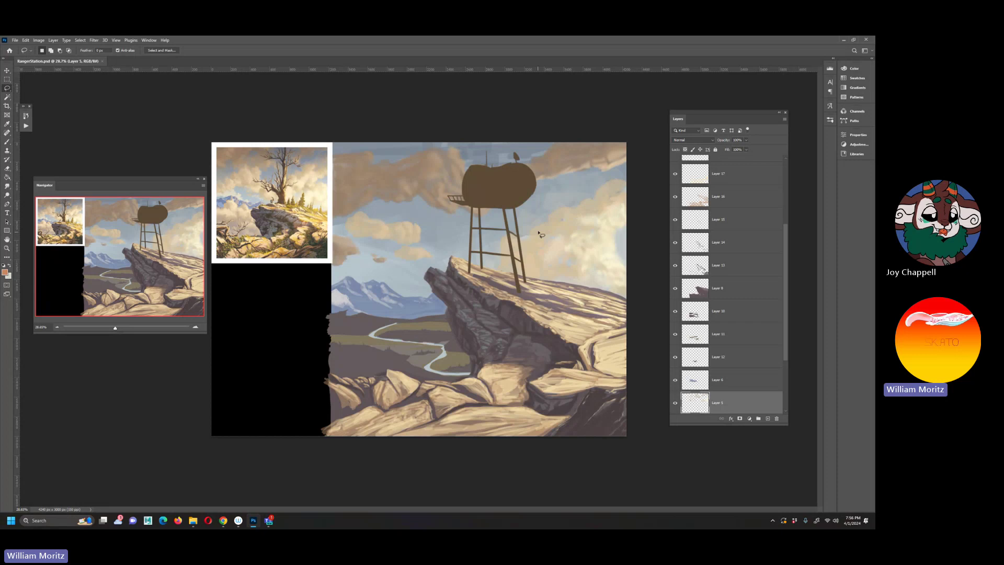
pyautogui.press('v')
pyautogui.scroll(-3, 741, 352)
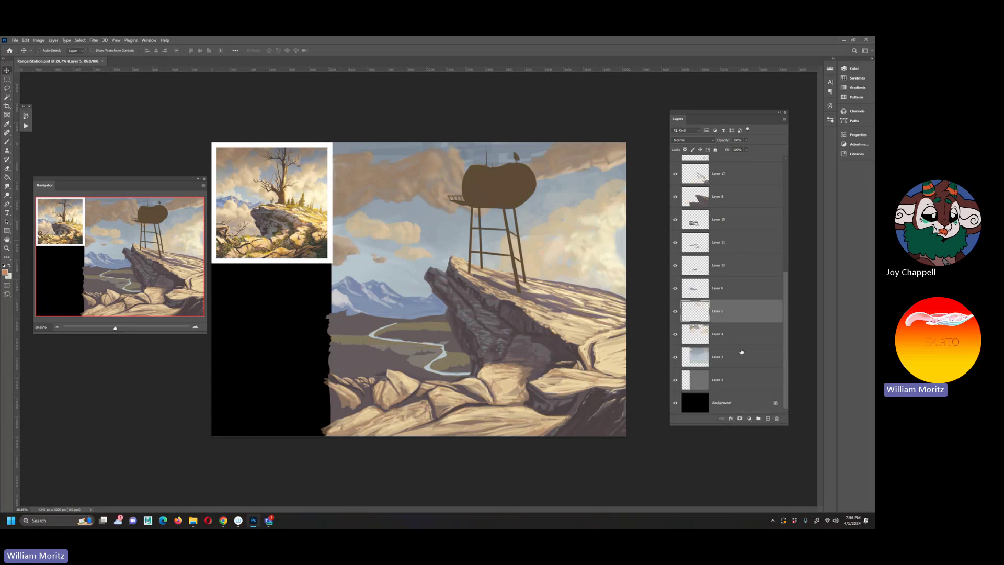
pyautogui.click(675, 312)
pyautogui.click(675, 311)
pyautogui.click(674, 312)
pyautogui.click(674, 312)
pyautogui.click(768, 419)
# Step: Sample a grey-brown cloud tone from the reference painting and paint shading into the dark upper clouds with a smaller brush
pyautogui.press('i')
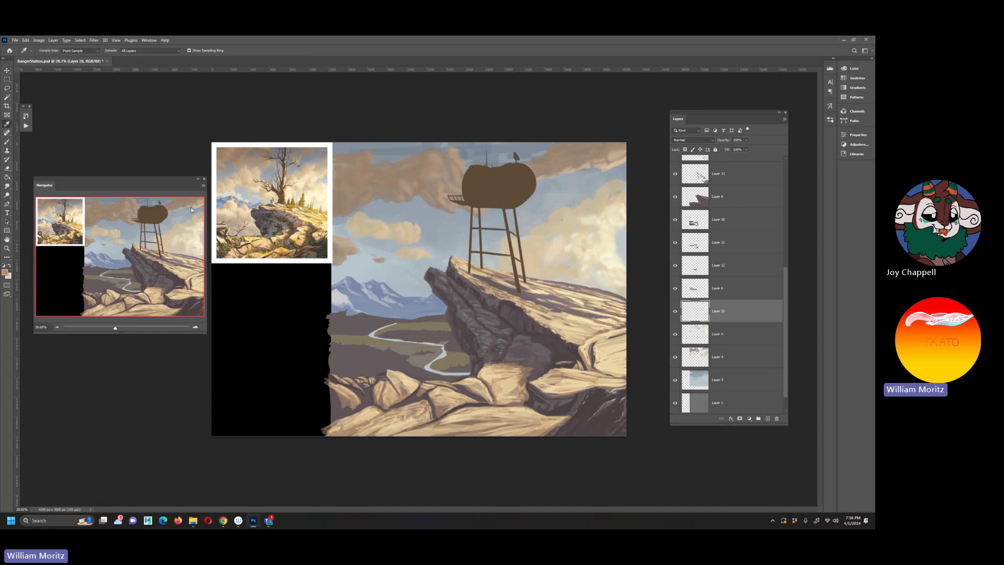
pyautogui.click(252, 170)
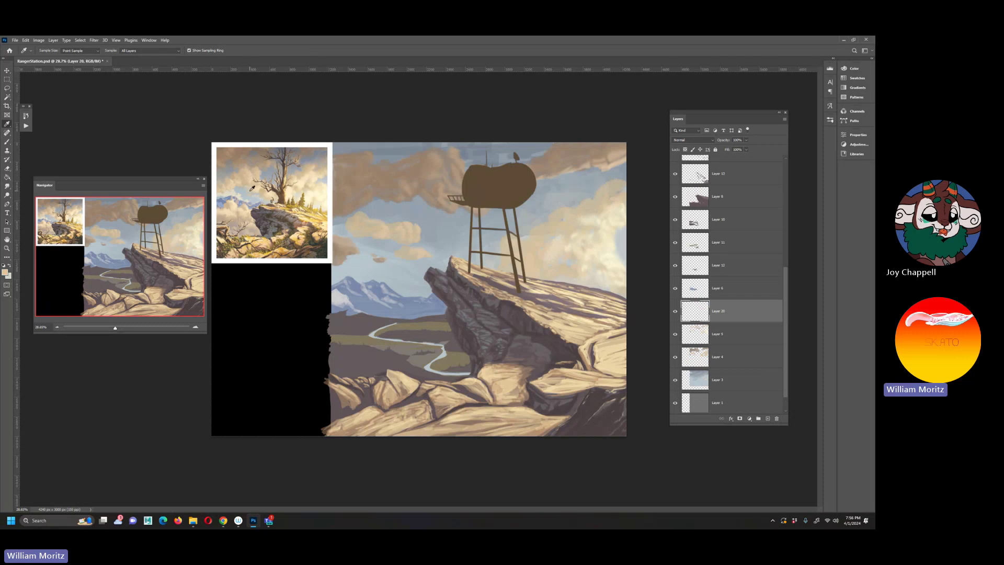
pyautogui.press('b')
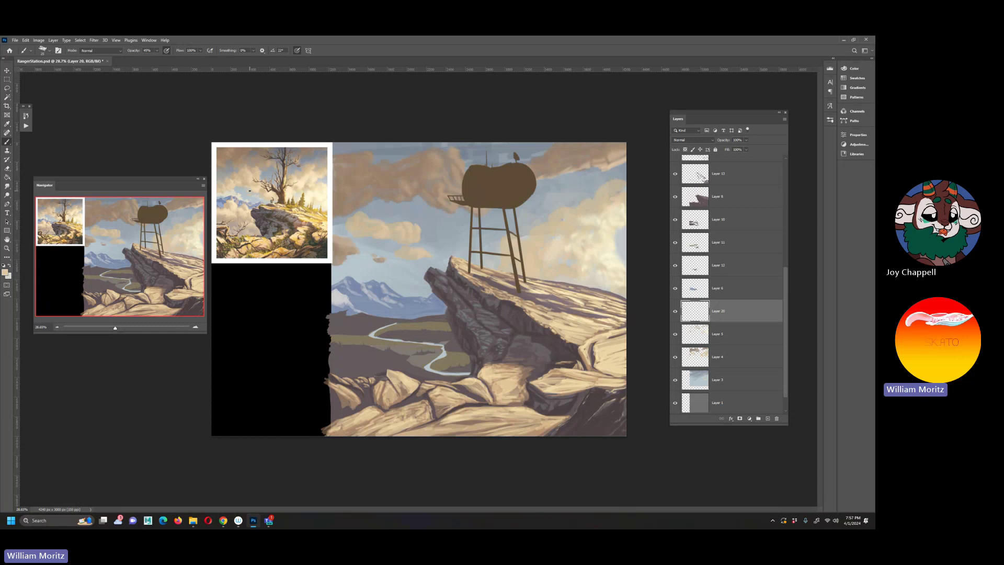
pyautogui.press('i')
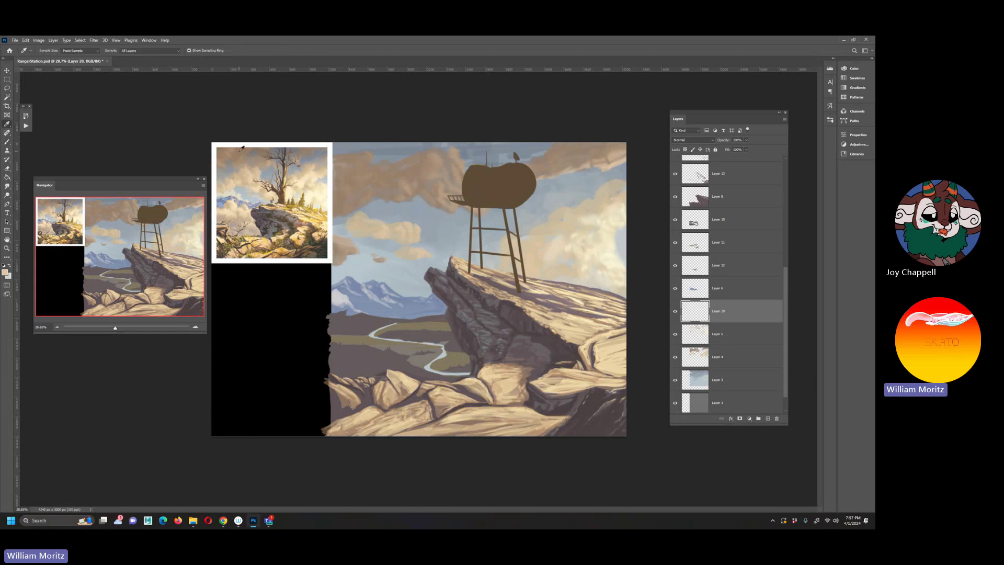
pyautogui.click(241, 152)
pyautogui.press('b')
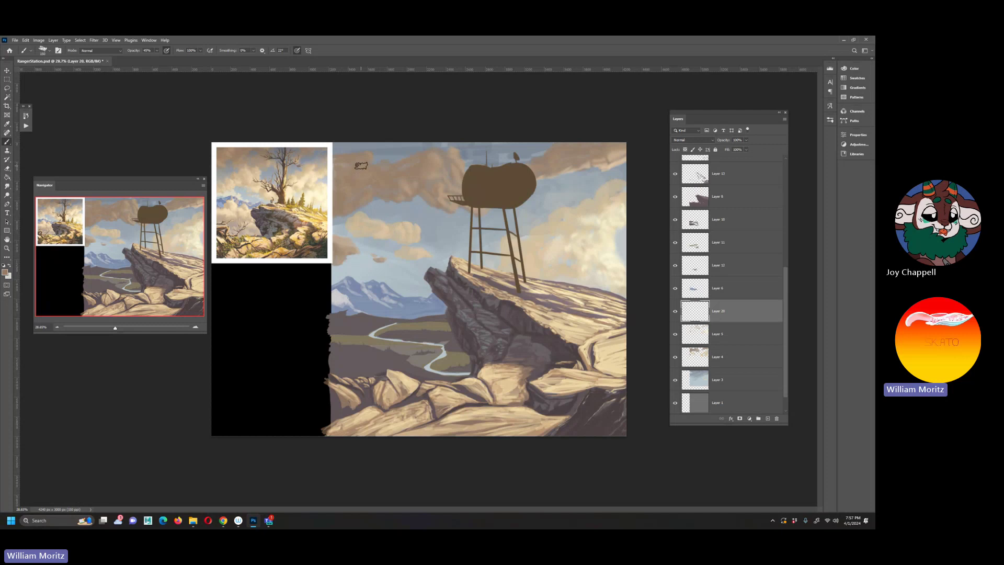
pyautogui.press('[')
pyautogui.press('[')
pyautogui.press('[')
pyautogui.press('[')
pyautogui.press('[')
pyautogui.press('[')
pyautogui.press('[')
pyautogui.press('[')
pyautogui.press('[')
pyautogui.press('[')
pyautogui.press('[')
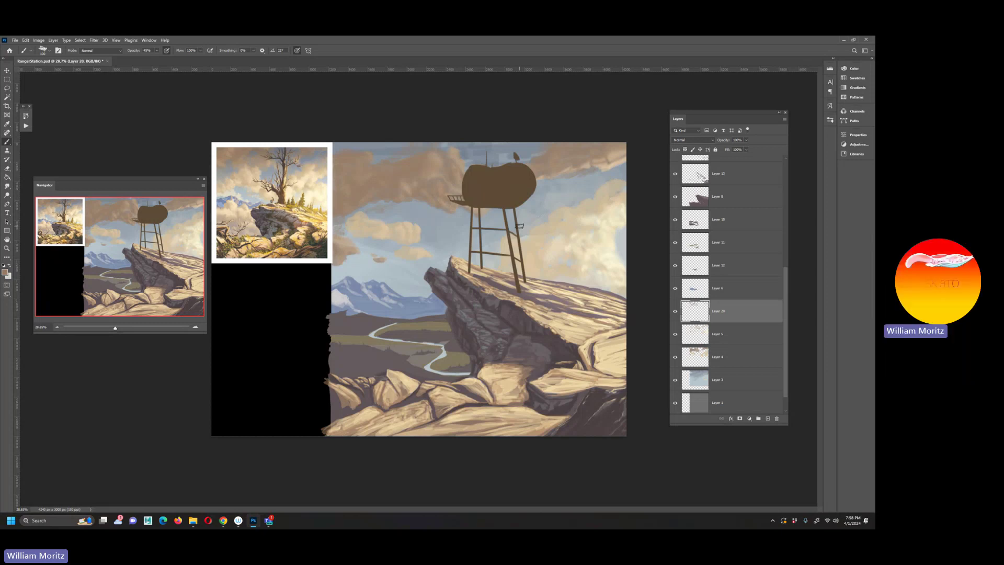
# Step: Raise the brush opacity to about 75% and paint the upper clouds with an adjusted cloud colour sampled from the reference
pyautogui.press('i')
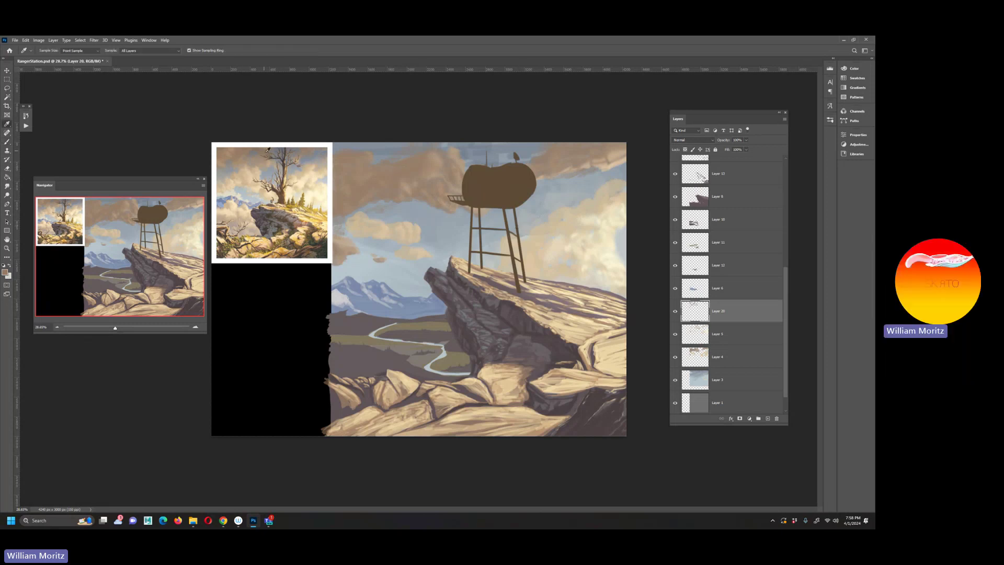
pyautogui.click(230, 152)
pyautogui.press('b')
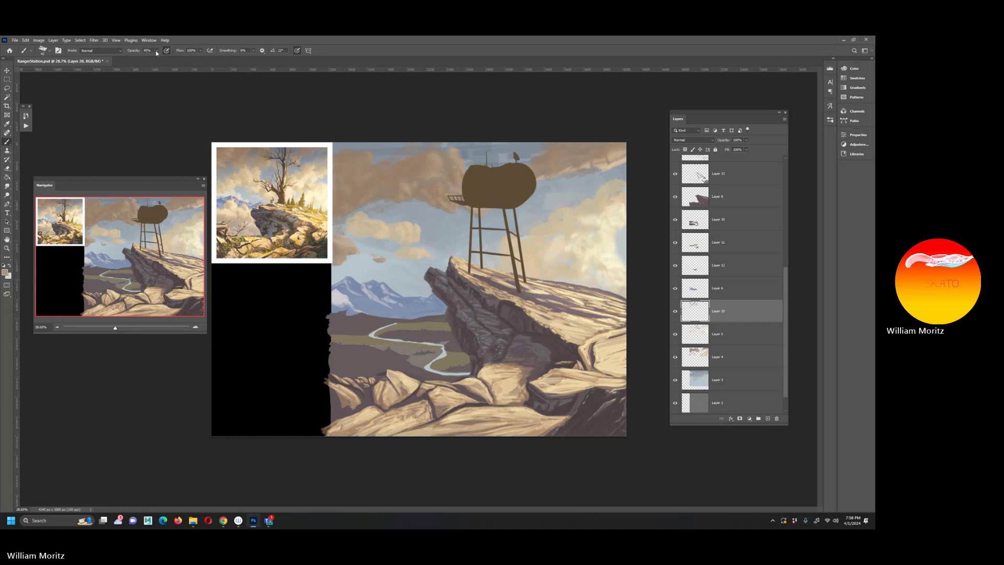
pyautogui.moveTo(156, 53); pyautogui.dragTo(165, 58)
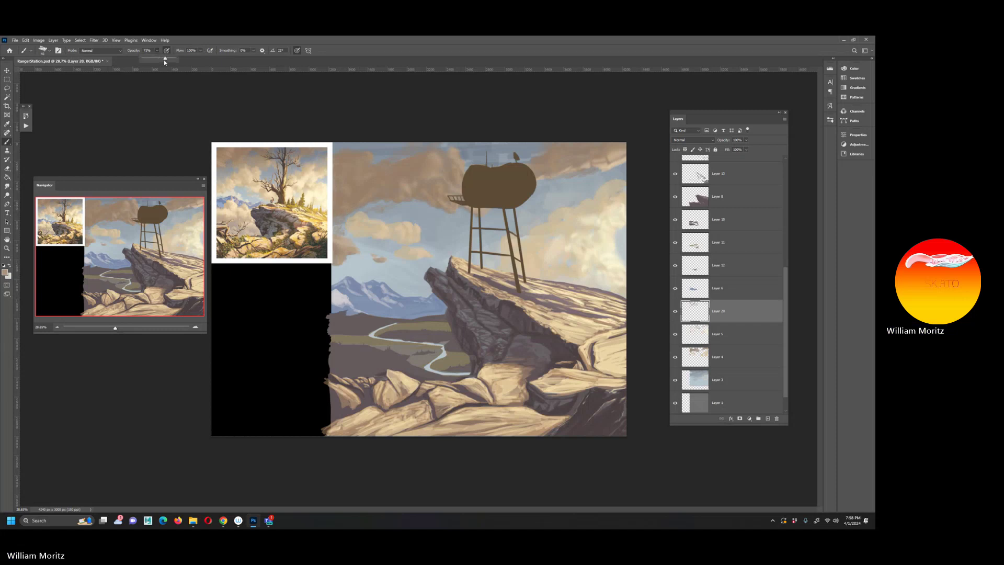
pyautogui.click(5, 274)
pyautogui.click(153, 379)
pyautogui.press('Return')
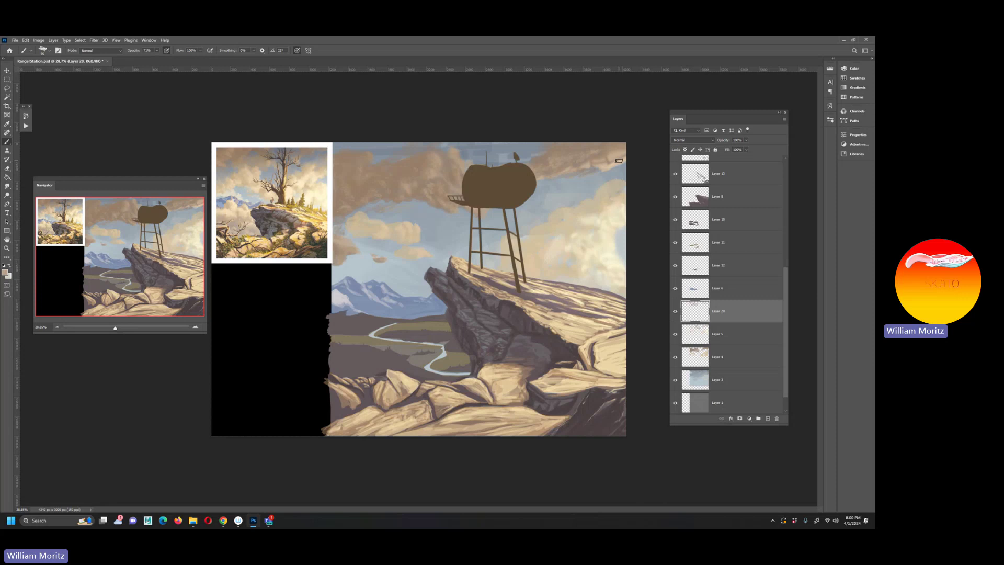
# Step: Lower the brush opacity to 35% and blend soft tones into the brown upper clouds with a resized brush
pyautogui.click(157, 50)
pyautogui.moveTo(148, 60); pyautogui.dragTo(144, 59)
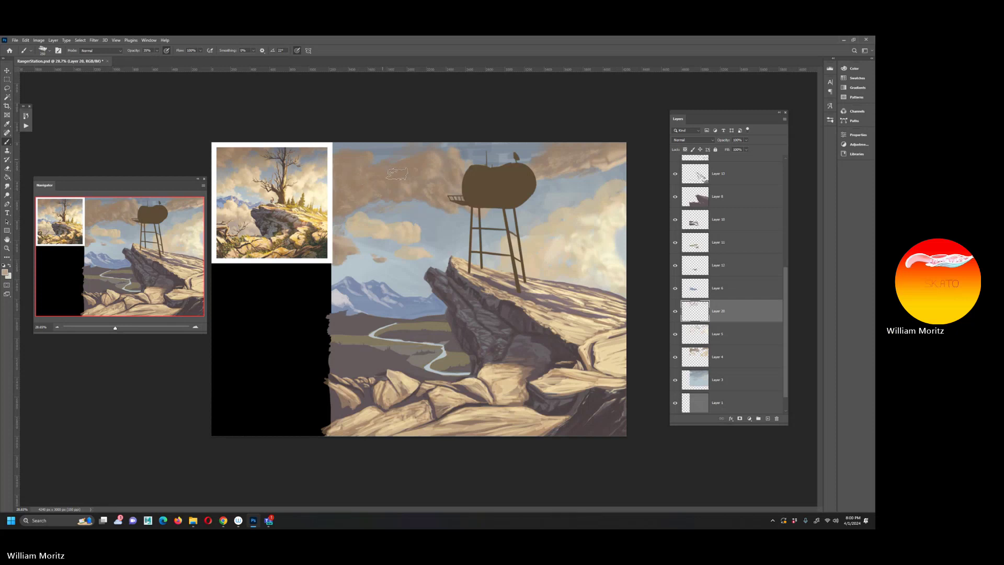
pyautogui.press(']')
pyautogui.press('[')
pyautogui.press('[')
pyautogui.press('[')
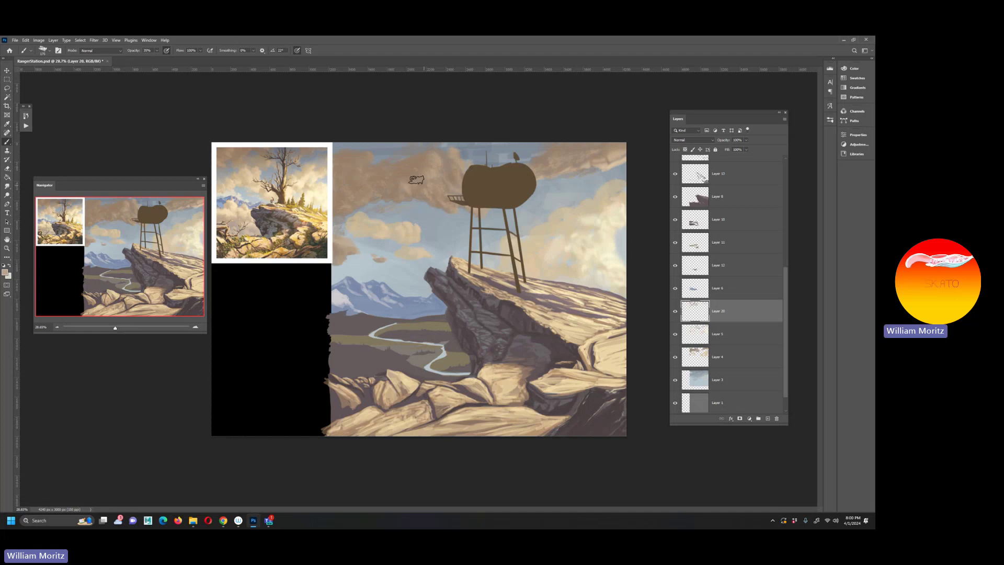
pyautogui.press(']')
pyautogui.press(']')
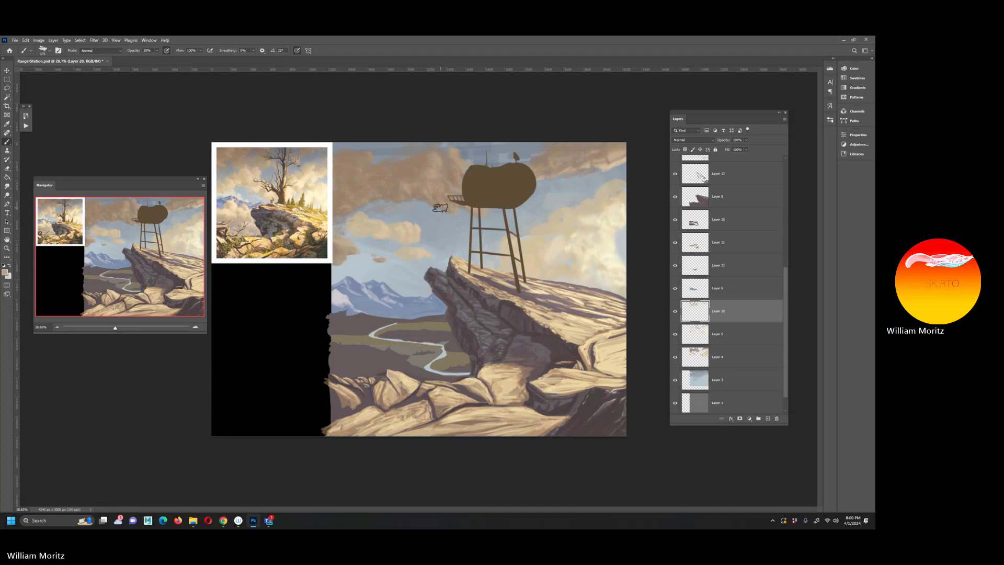
# Step: Sample a lighter tan cloud colour and paint small cloud details with a smaller brush at 91% opacity
pyautogui.press('[')
pyautogui.press('[')
pyautogui.press('[')
pyautogui.press('[')
pyautogui.press('[')
pyautogui.press('9')
pyautogui.press('1')
pyautogui.press('i')
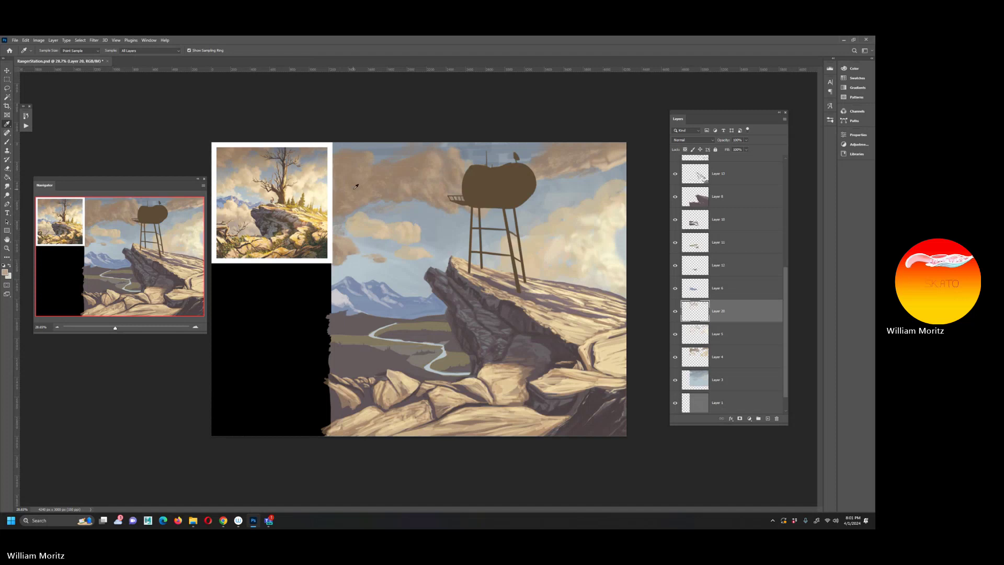
pyautogui.press('b')
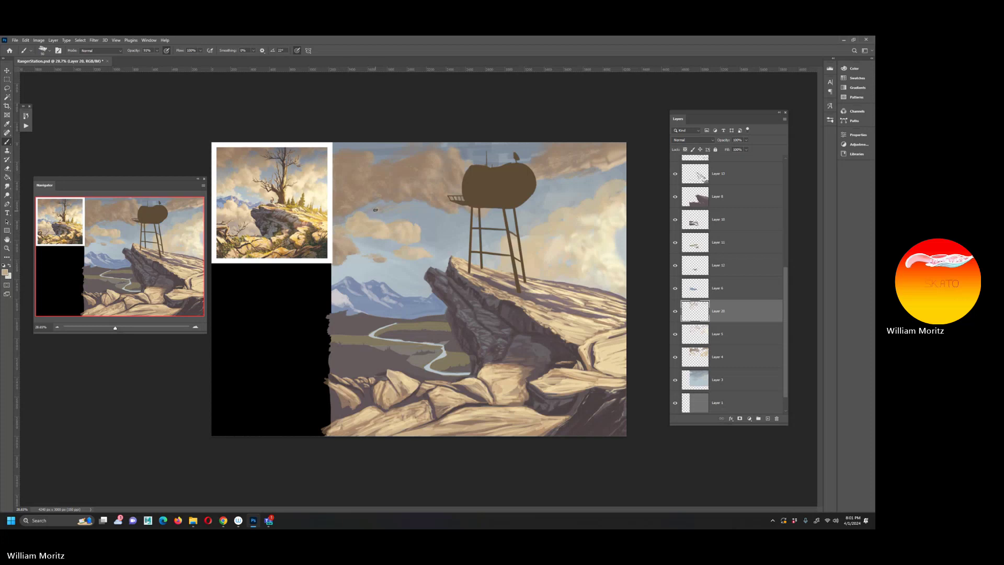
# Step: Reduce the brush opacity, enlarge the brush and paint tan detail along the edges of the clouds beside the tower
pyautogui.click(157, 50)
pyautogui.press(']')
pyautogui.press(']')
pyautogui.press(']')
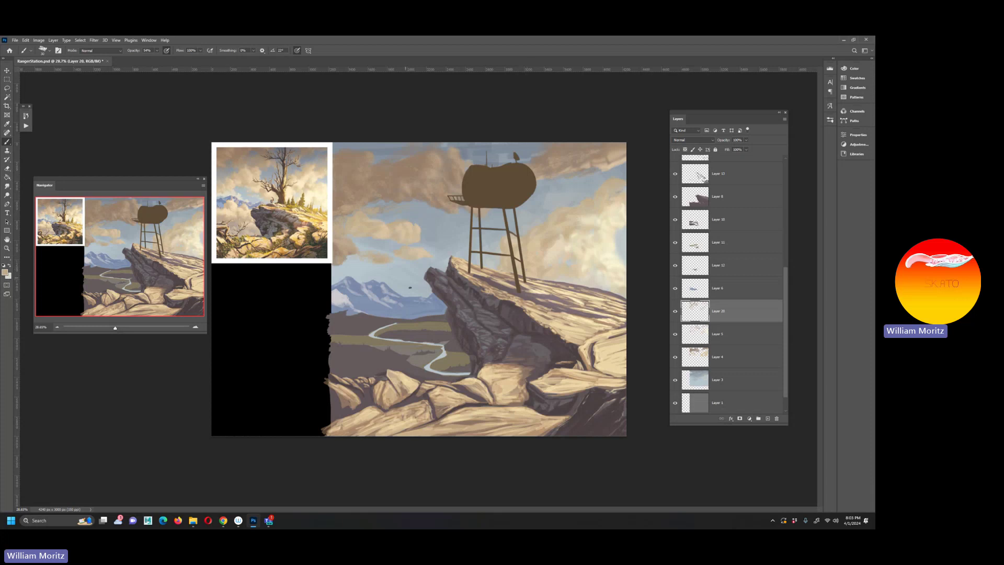
# Step: Sample a pale cream cloud colour and add a new layer above Layer 20 for brush highlights
pyautogui.press('i')
pyautogui.click(396, 186)
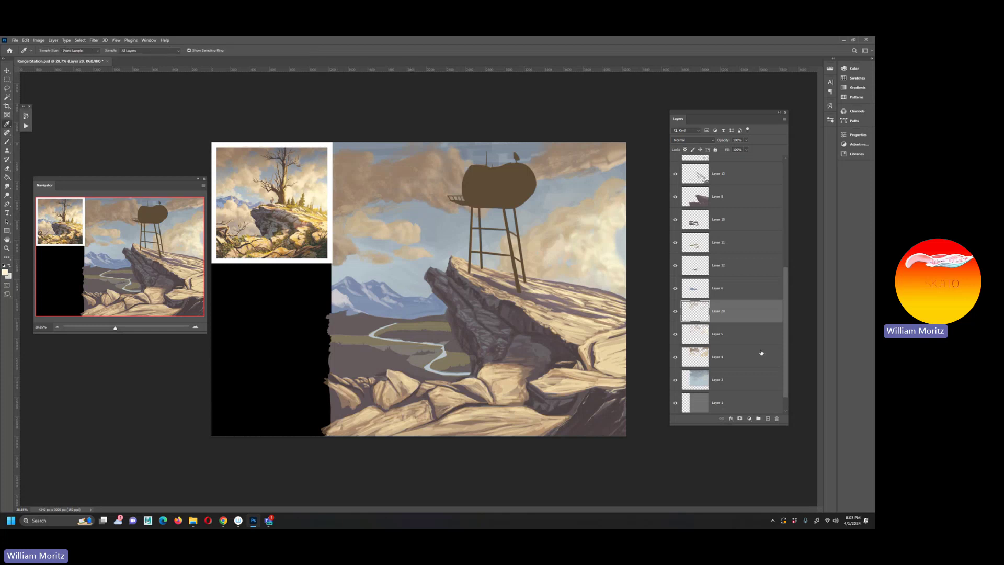
pyautogui.click(768, 418)
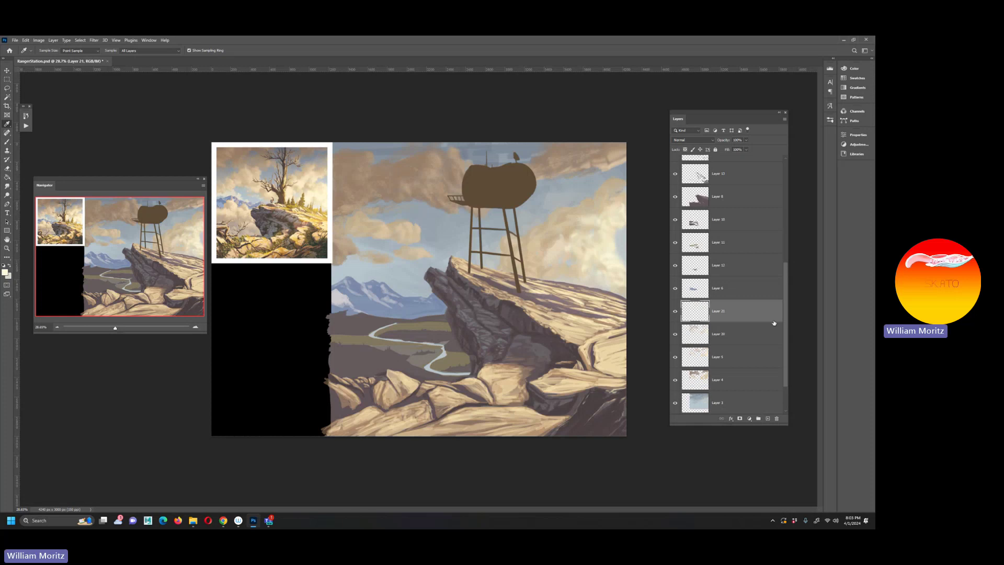
pyautogui.press('b')
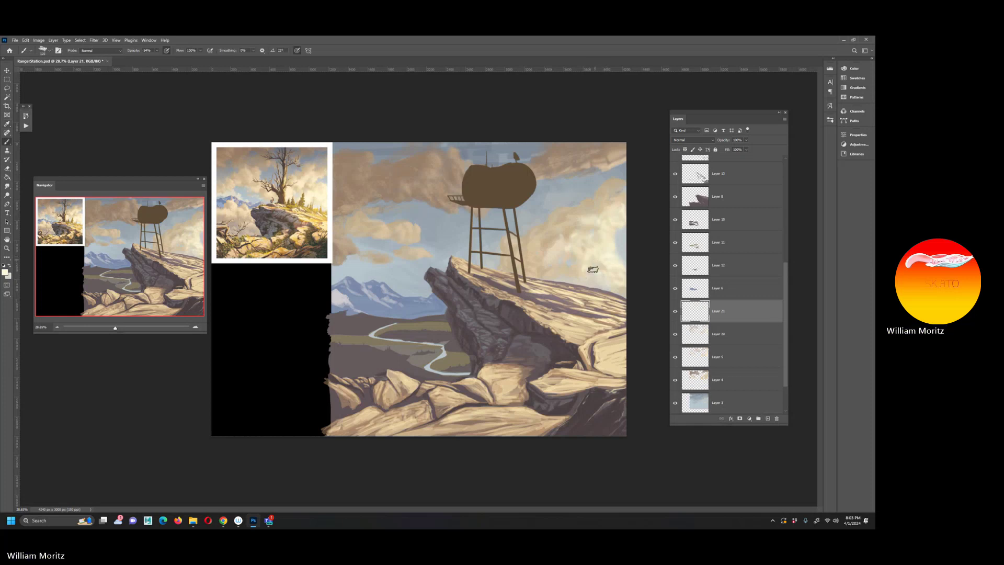
# Step: Paint pale highlights into the bright cloud beside the tower legs with a higher-opacity brush and soften them with the Smudge tool
pyautogui.press(']')
pyautogui.press(']')
pyautogui.press(']')
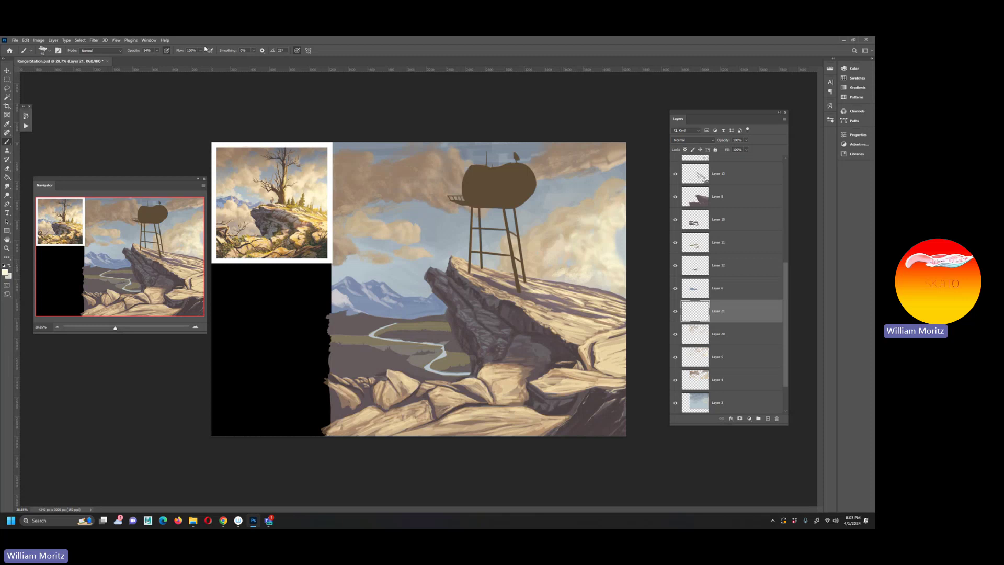
pyautogui.click(157, 50)
pyautogui.moveTo(163, 59); pyautogui.dragTo(170, 59)
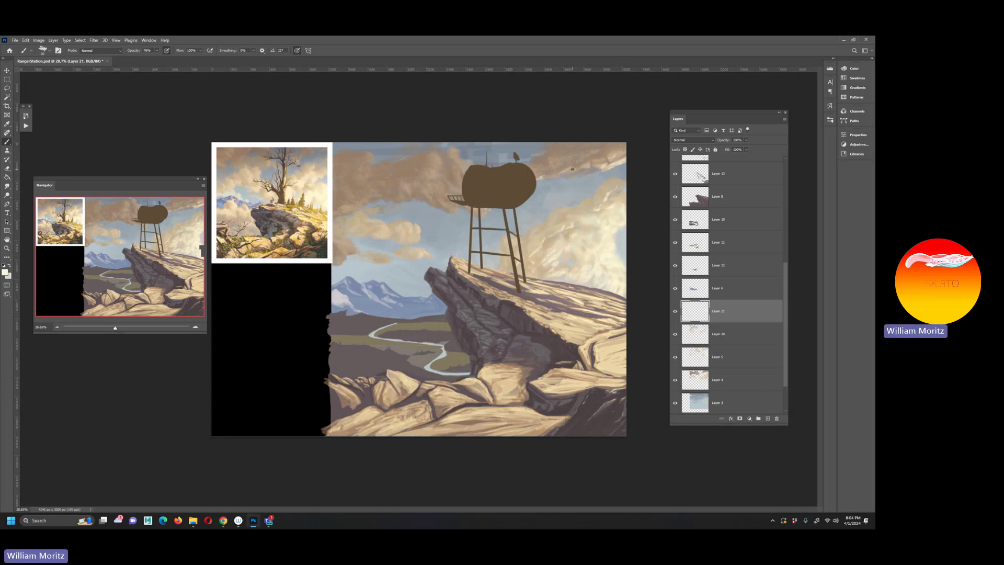
pyautogui.click(8, 187)
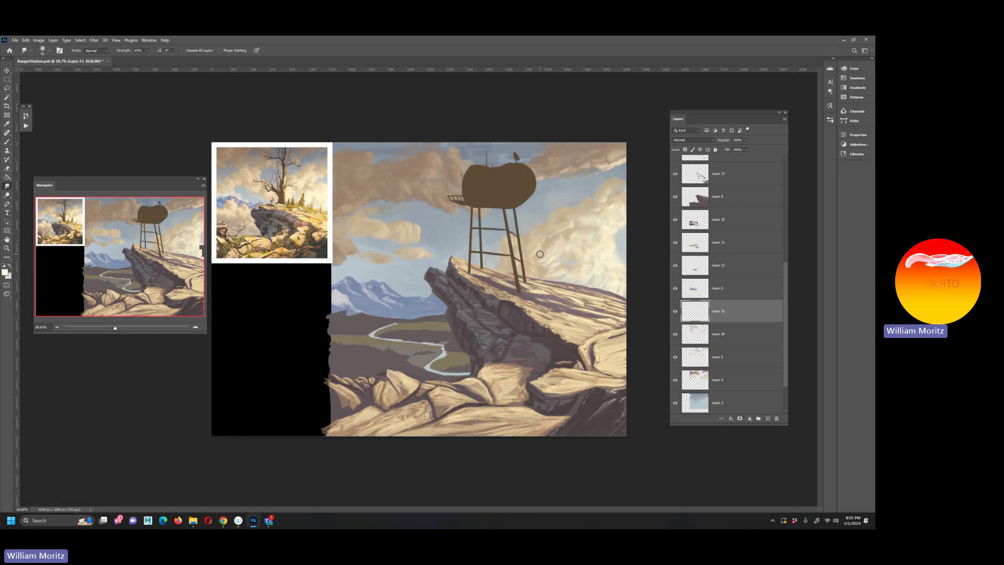
# Step: Paint pale clouds behind the mountains on a new layer above Layer 3 and save the file
pyautogui.press('i')
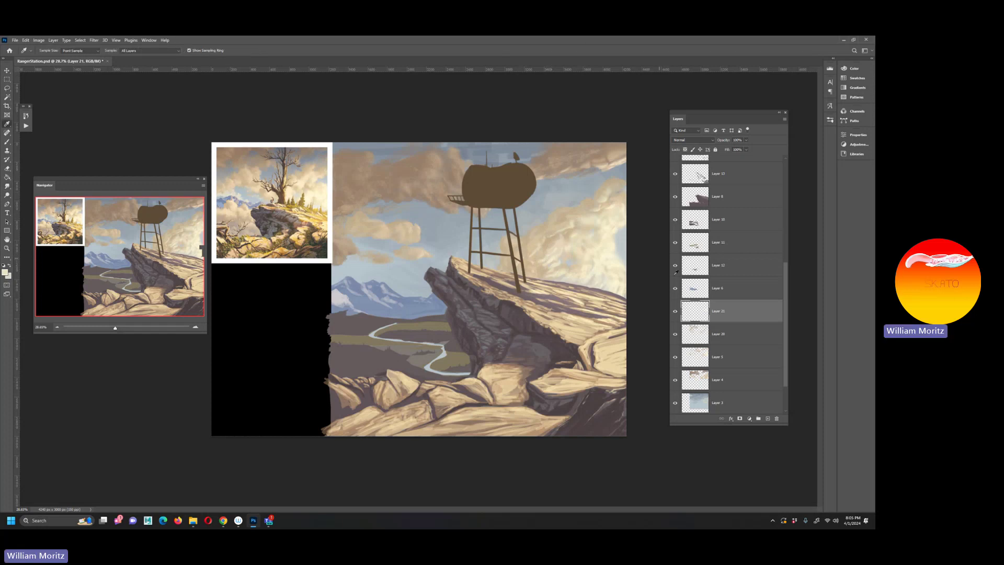
pyautogui.click(719, 402)
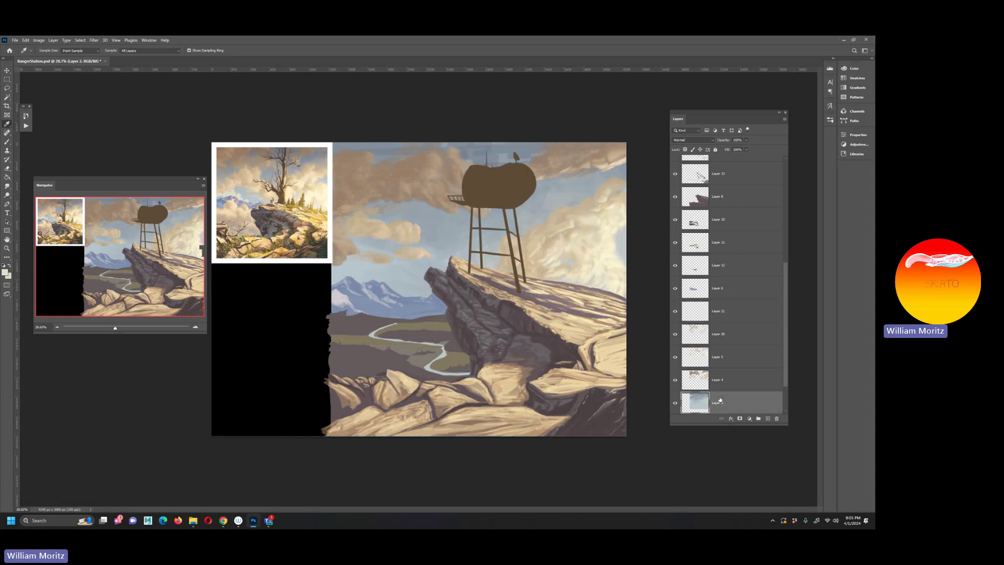
pyautogui.click(763, 420)
pyautogui.press('b')
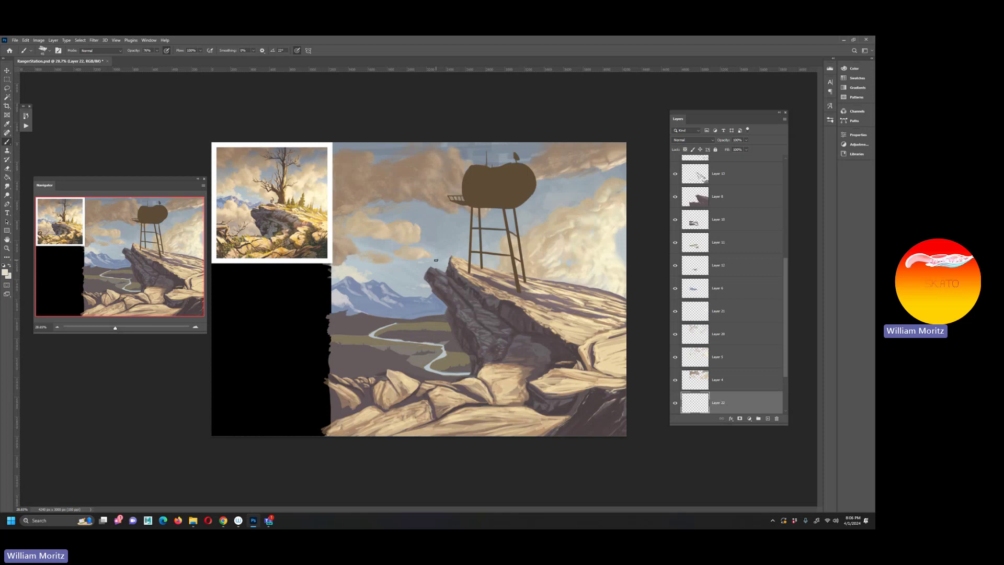
pyautogui.hotkey('ctrl', 's')
# Step: Sample a light grey colour from the reference painting near its cliff edge for the mountain highlights
pyautogui.press('z')
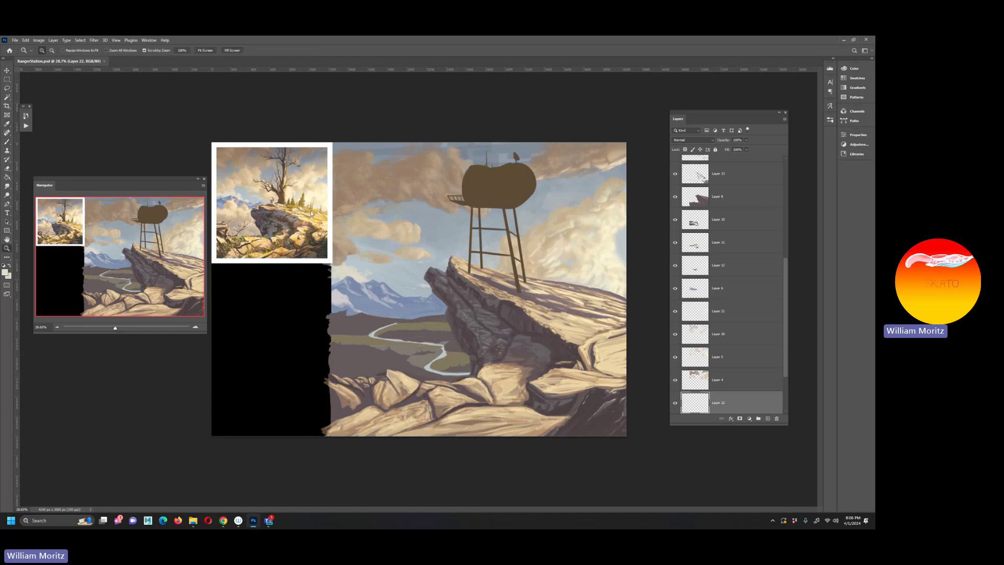
pyautogui.hotkey('ctrl', '+')
pyautogui.moveTo(259, 209); pyautogui.dragTo(375, 238)
pyautogui.press('i')
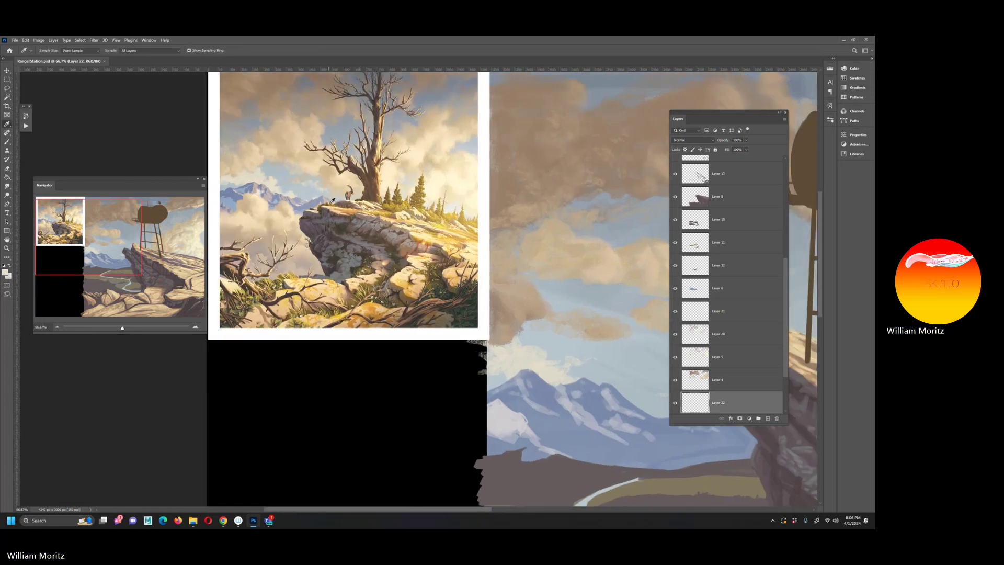
pyautogui.click(326, 201)
pyautogui.moveTo(515, 286); pyautogui.dragTo(339, 207)
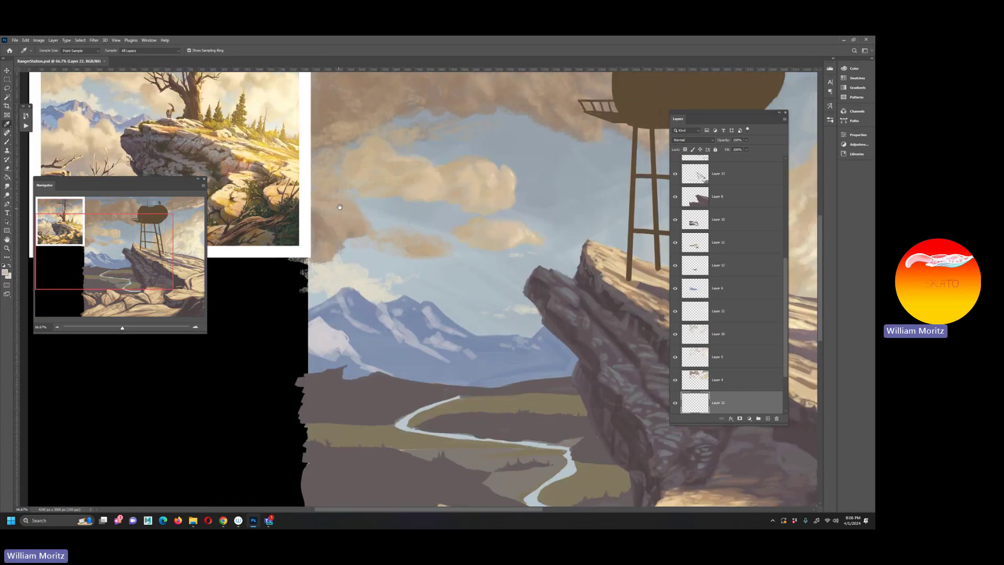
pyautogui.click(6, 248)
pyautogui.keyDown('alt'); pyautogui.click(413, 330); pyautogui.keyUp('alt')
pyautogui.moveTo(412, 327); pyautogui.dragTo(376, 305)
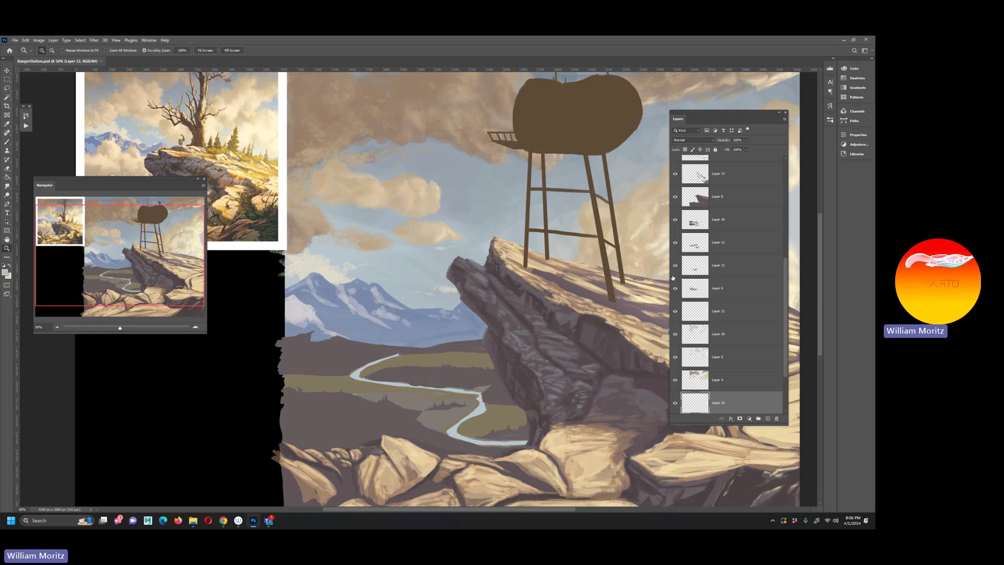
# Step: Select the mountains' Layer 6, check it by toggling its visibility, and add a new layer above it
pyautogui.press('v')
pyautogui.rightClick(338, 294)
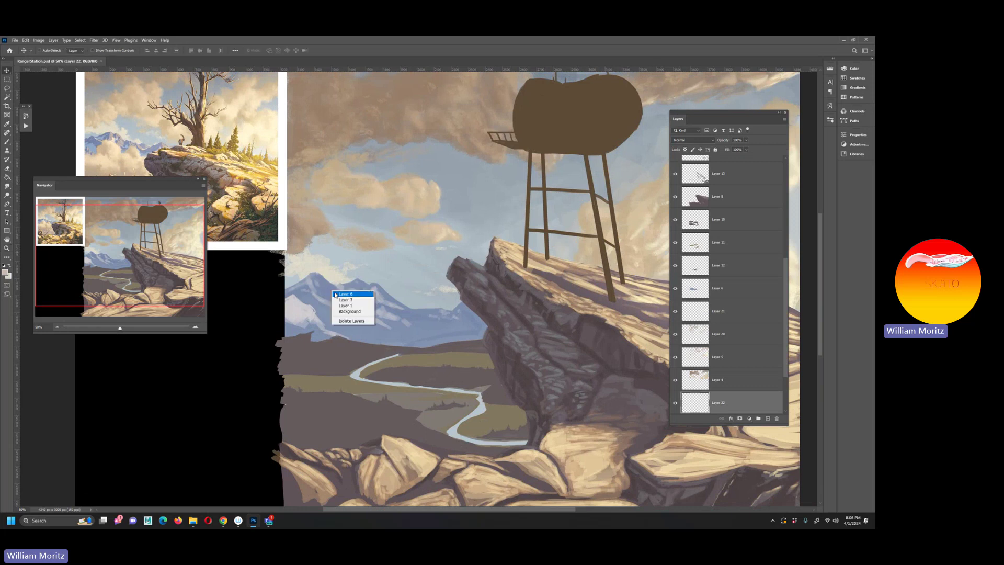
pyautogui.click(351, 297)
pyautogui.click(675, 289)
pyautogui.click(676, 289)
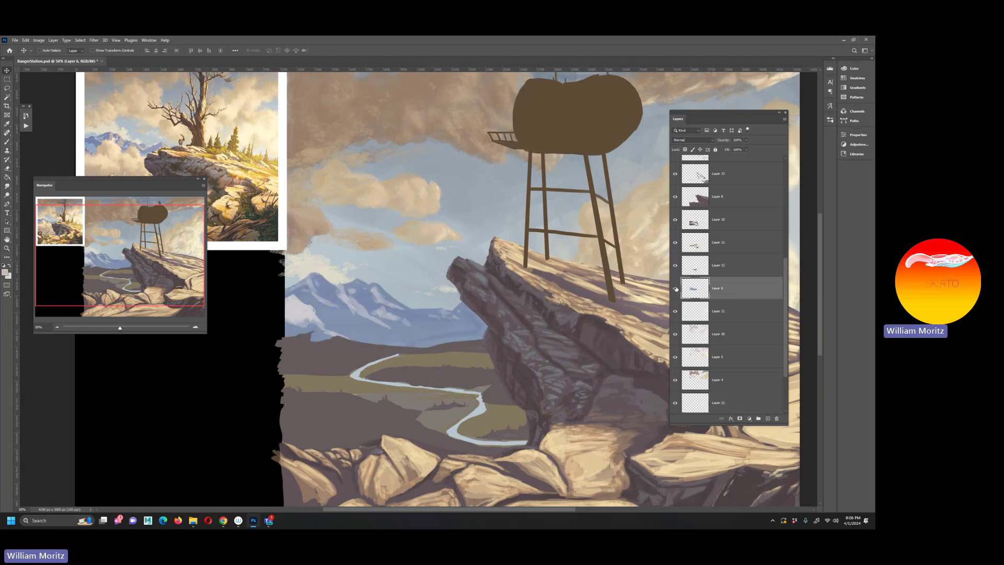
pyautogui.click(768, 419)
# Step: Paint light grey highlights and snowy ridges on the blue mountain slopes with a smaller brush
pyautogui.press('b')
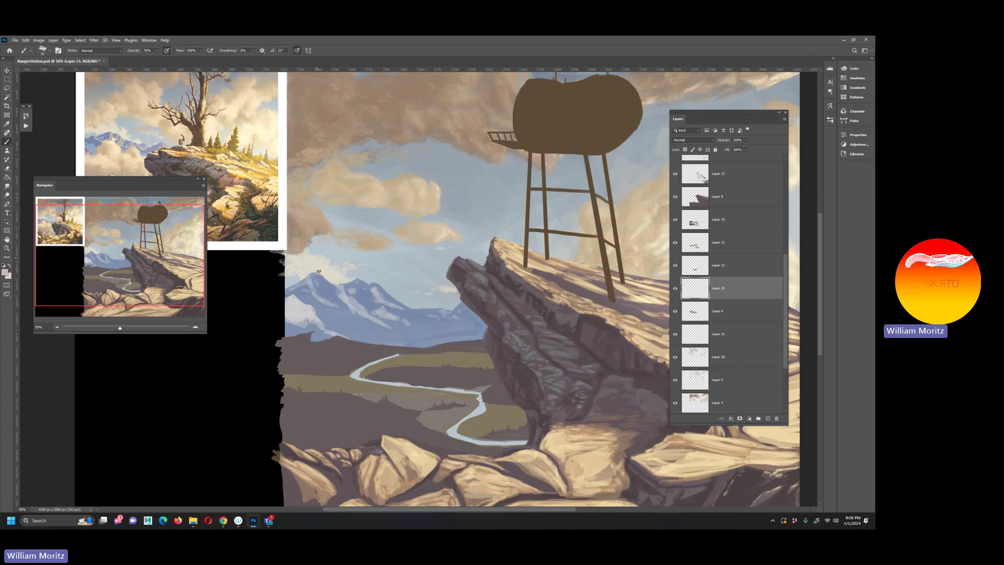
pyautogui.press('[')
pyautogui.press('[')
pyautogui.press(']')
pyautogui.press('[')
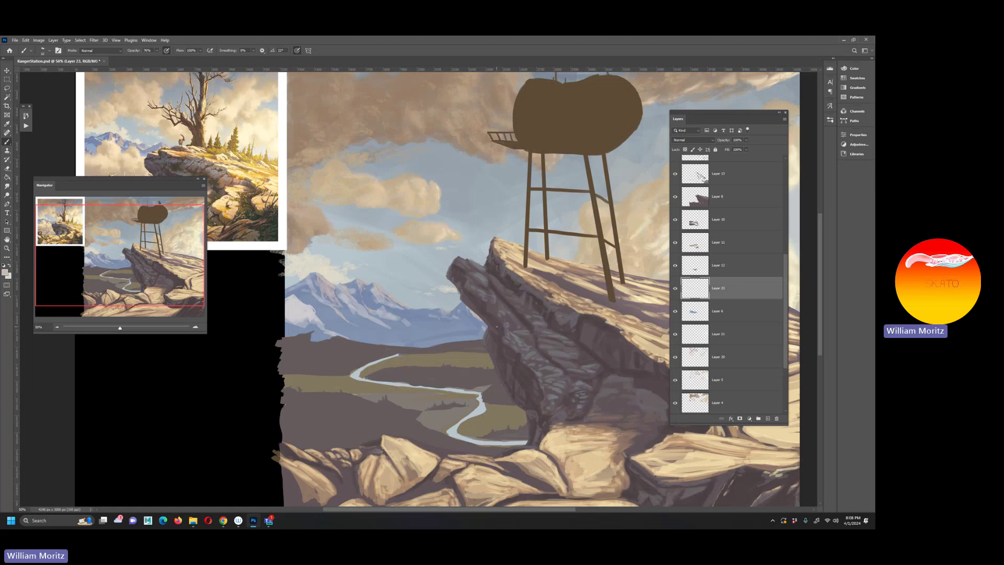
# Step: Sample a blue from the reference mountains and paint shading on the mountain slopes on a new layer with a larger brush
pyautogui.press('i')
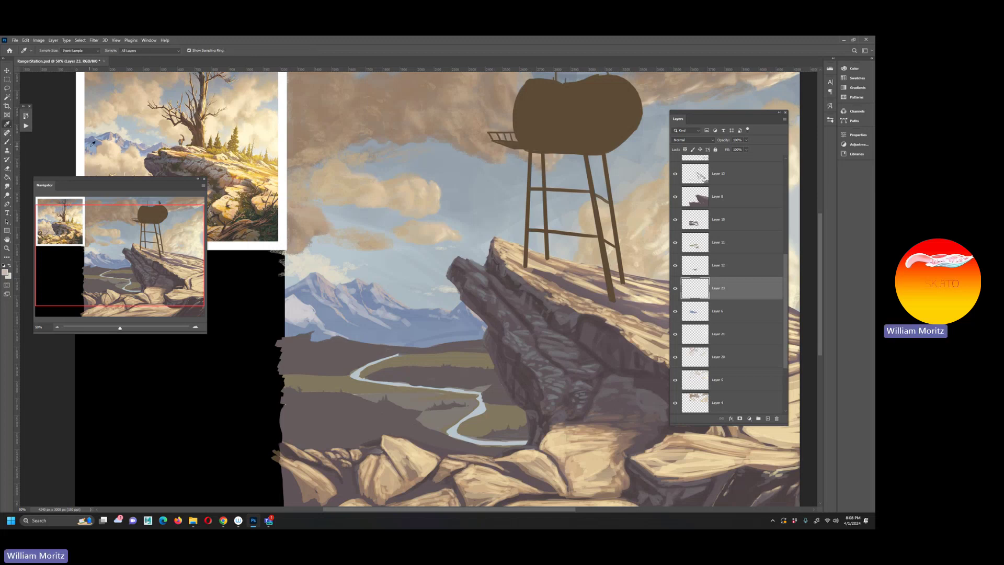
pyautogui.click(768, 418)
pyautogui.press('b')
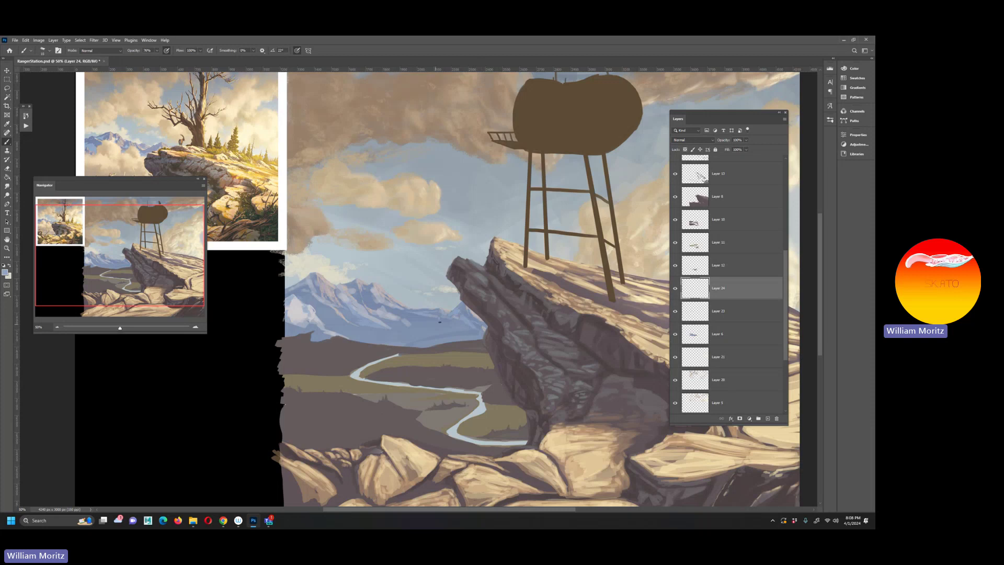
pyautogui.press(']')
pyautogui.press(']')
pyautogui.press(']')
pyautogui.press('[')
# Step: Sample a light grey, add another new layer above Layer 24 for mountain highlights, and adjust the brush opacity
pyautogui.press('i')
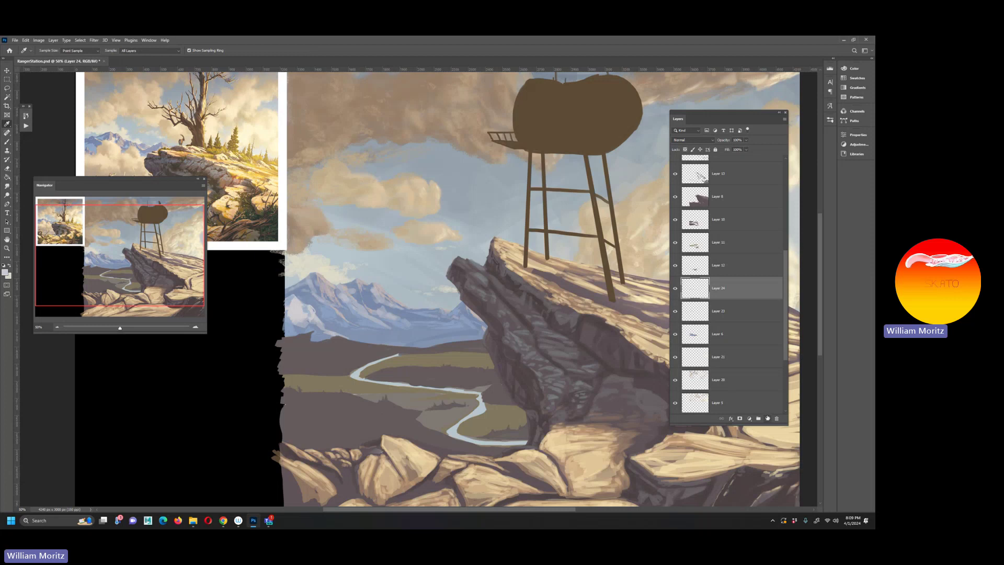
pyautogui.click(768, 419)
pyautogui.press('b')
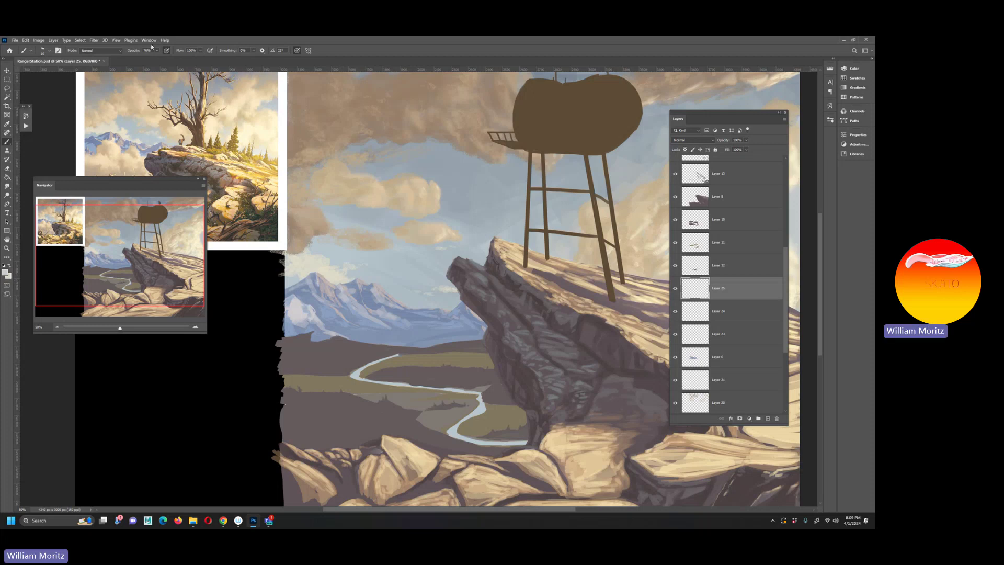
pyautogui.moveTo(157, 50); pyautogui.dragTo(161, 59)
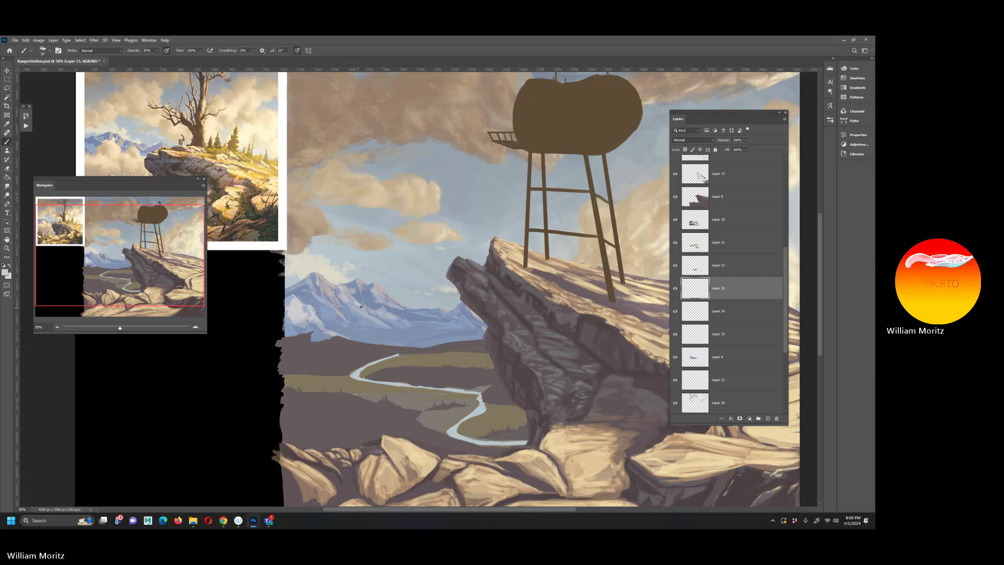
# Step: Lighten the grey foreground colour and paint brighter snowy highlights on the mountain ridges with a larger brush
pyautogui.click(6, 271)
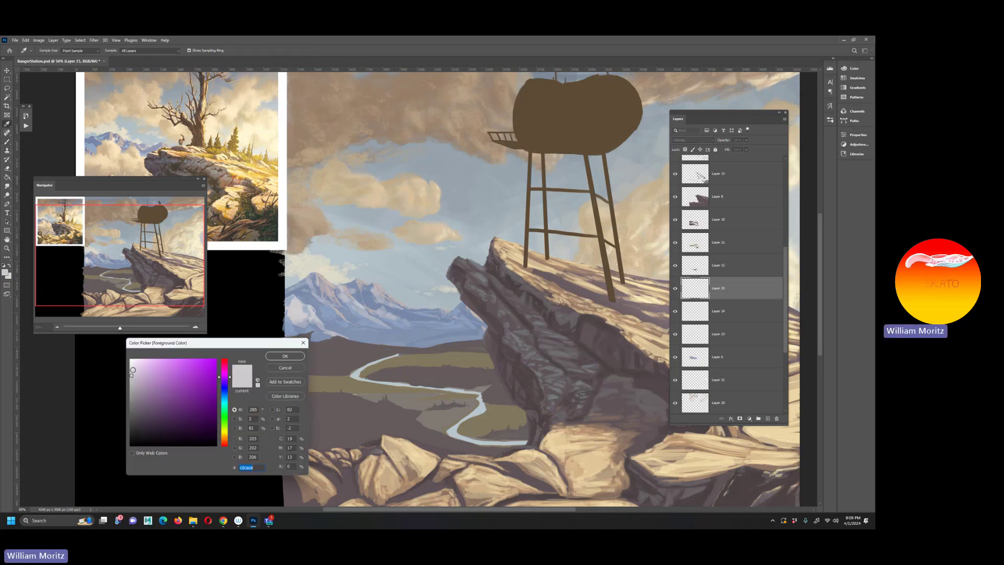
pyautogui.click(132, 369)
pyautogui.press('Return')
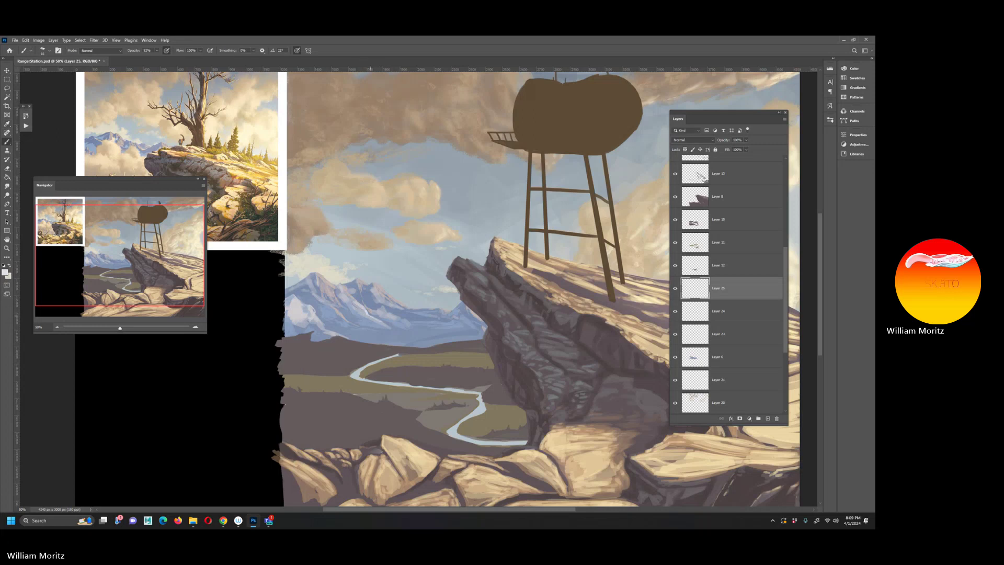
pyautogui.press(']')
pyautogui.press(']')
pyautogui.press(']')
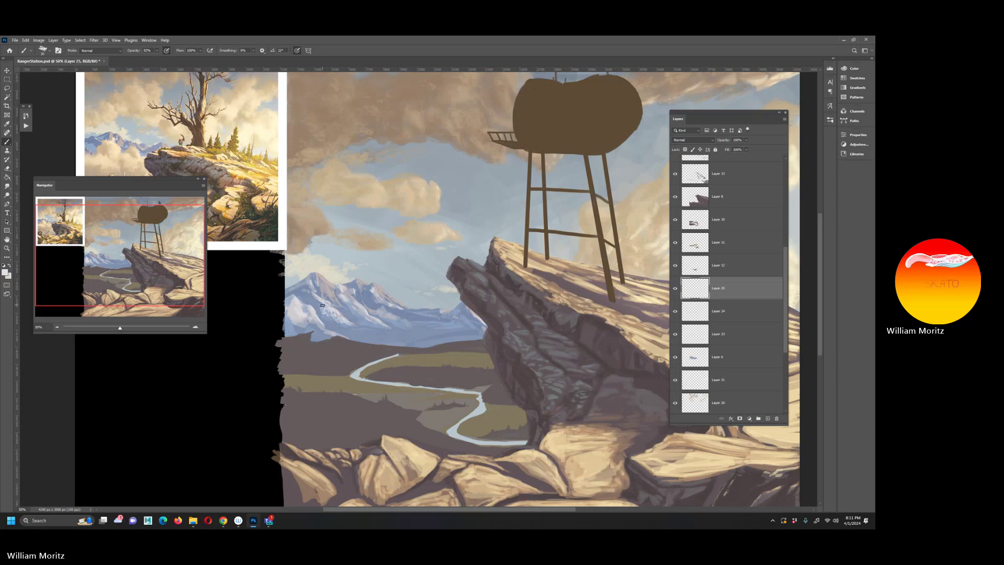
# Step: Erase and soften parts of the new mountain highlights with a higher eraser opacity
pyautogui.press('e')
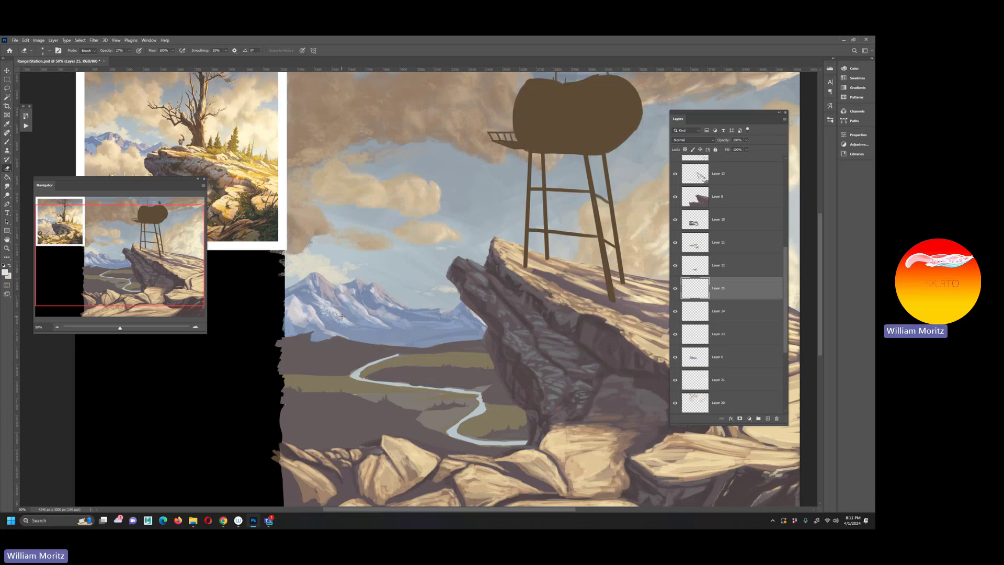
pyautogui.click(129, 50)
pyautogui.moveTo(128, 58); pyautogui.dragTo(141, 58)
pyautogui.press('Return')
# Step: Sample a blue from the reference mountains and select the mountains' base layer, Layer 6
pyautogui.press('i')
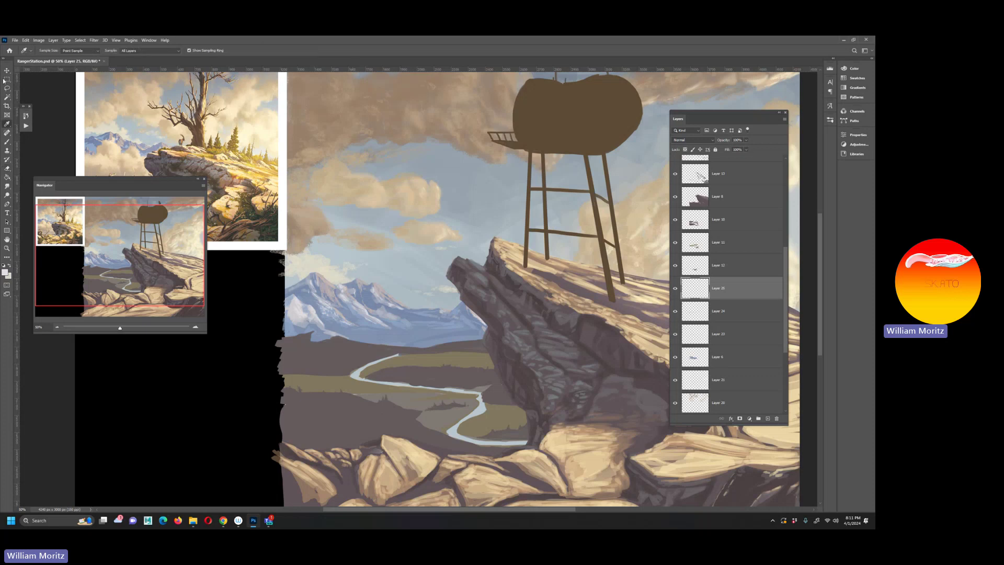
pyautogui.click(101, 140)
pyautogui.press('v')
pyautogui.rightClick(365, 340)
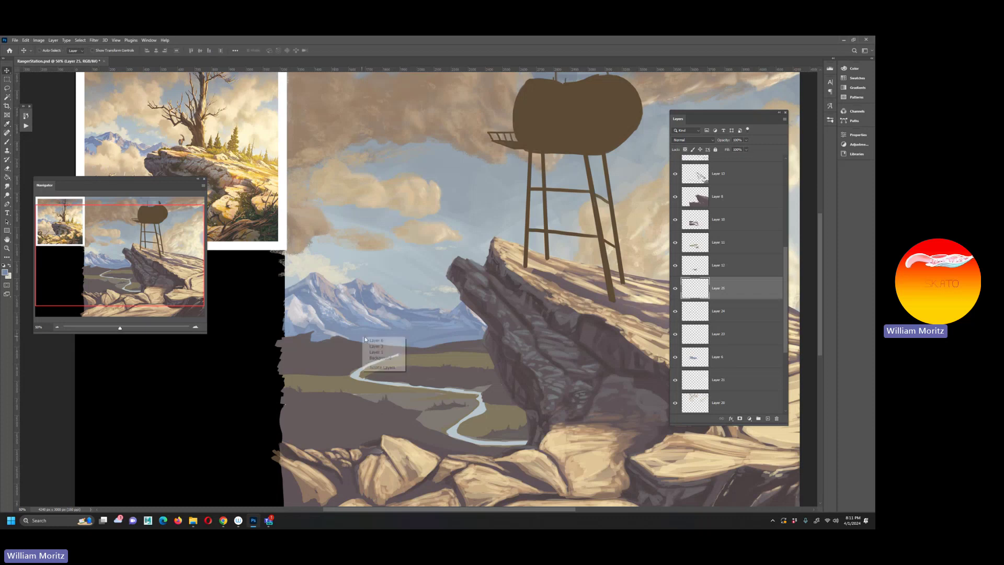
pyautogui.click(383, 341)
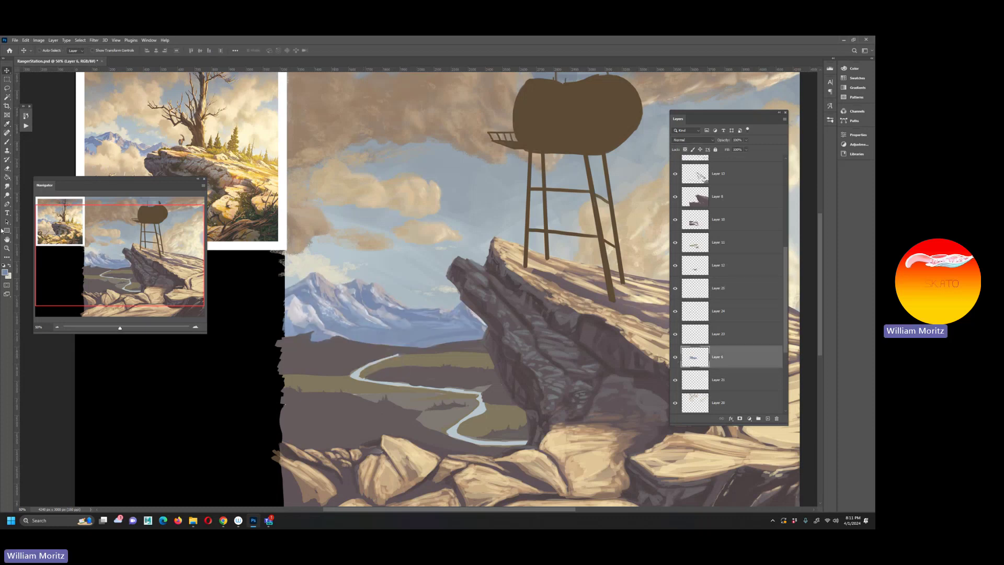
# Step: Darken the foreground blue slightly and paint soft shading on the mountains on Layer 6
pyautogui.press('b')
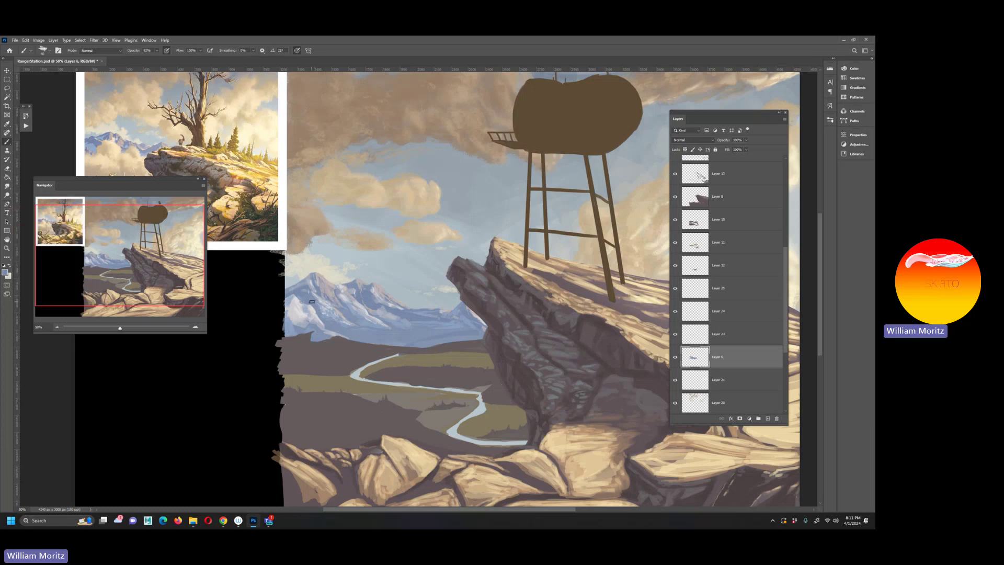
pyautogui.hotkey('shift', 'x')
pyautogui.click(153, 394)
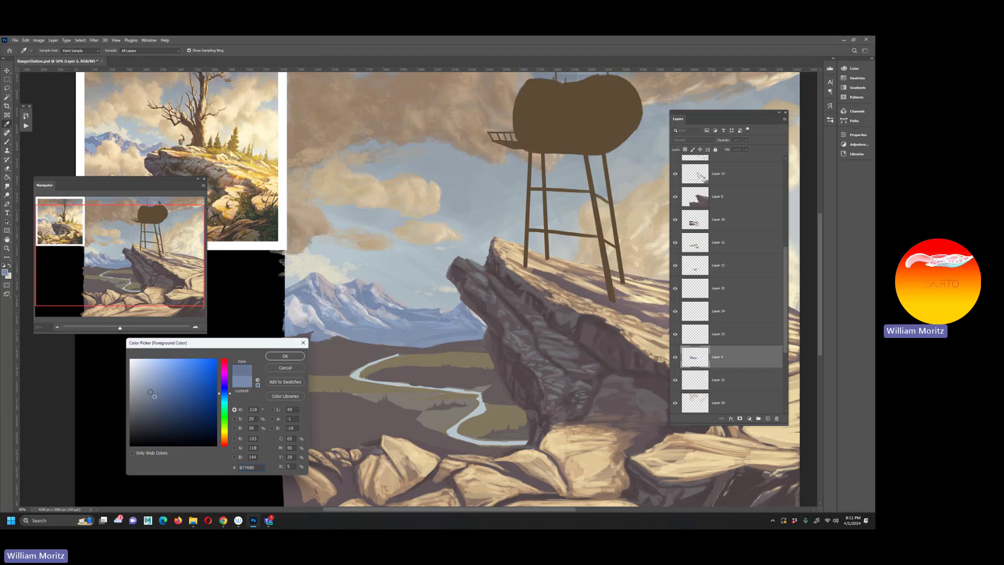
pyautogui.press('Return')
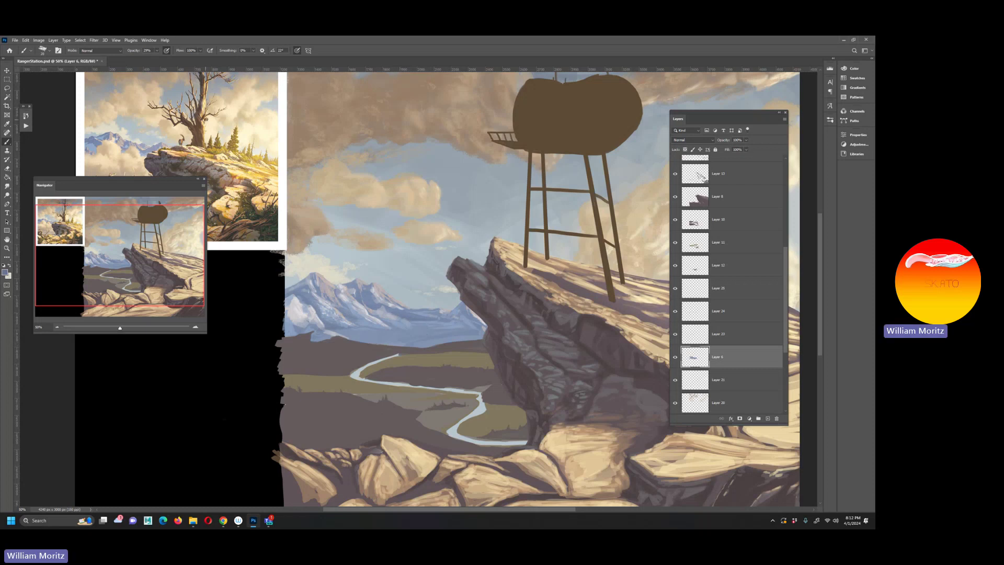
# Step: Save the painting and move the Navigator clear of the reference image
pyautogui.click(7, 248)
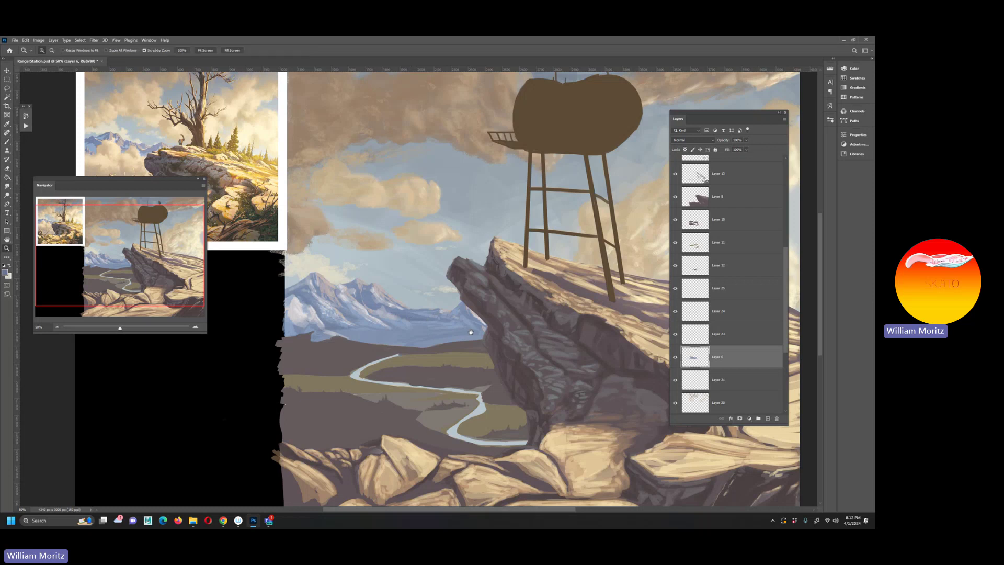
pyautogui.moveTo(446, 310); pyautogui.dragTo(440, 311)
pyautogui.keyDown('alt'); pyautogui.click(439, 310); pyautogui.keyUp('alt')
pyautogui.keyDown('alt'); pyautogui.click(440, 310); pyautogui.keyUp('alt')
pyautogui.click(438, 259)
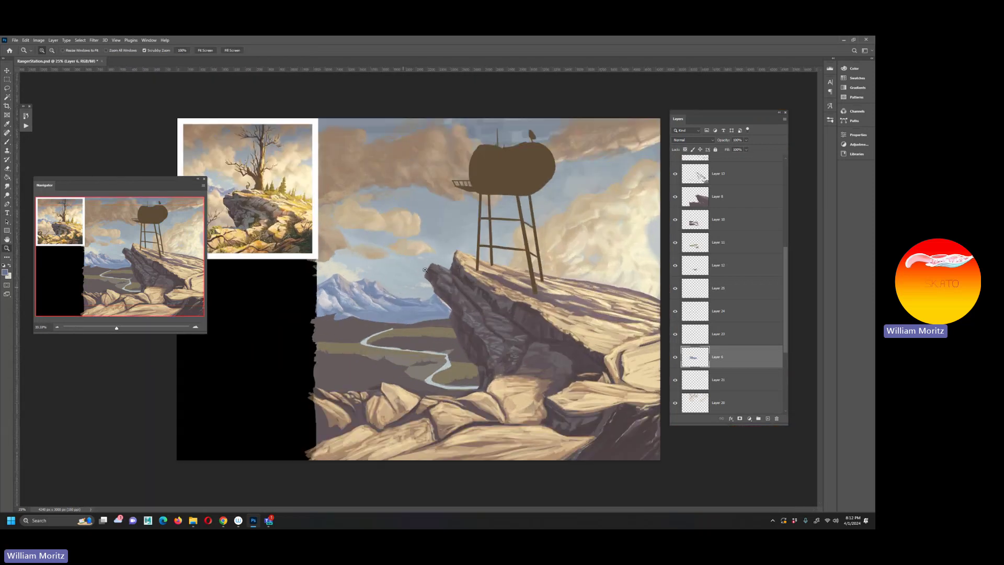
pyautogui.hotkey('ctrl', 's')
pyautogui.moveTo(107, 189); pyautogui.dragTo(423, 182)
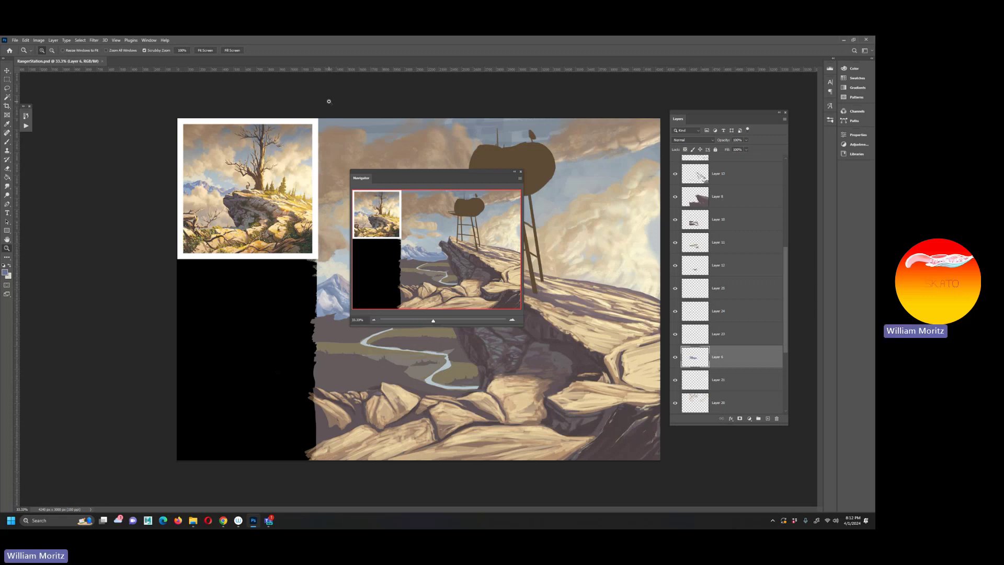
pyautogui.moveTo(426, 172); pyautogui.dragTo(125, 300)
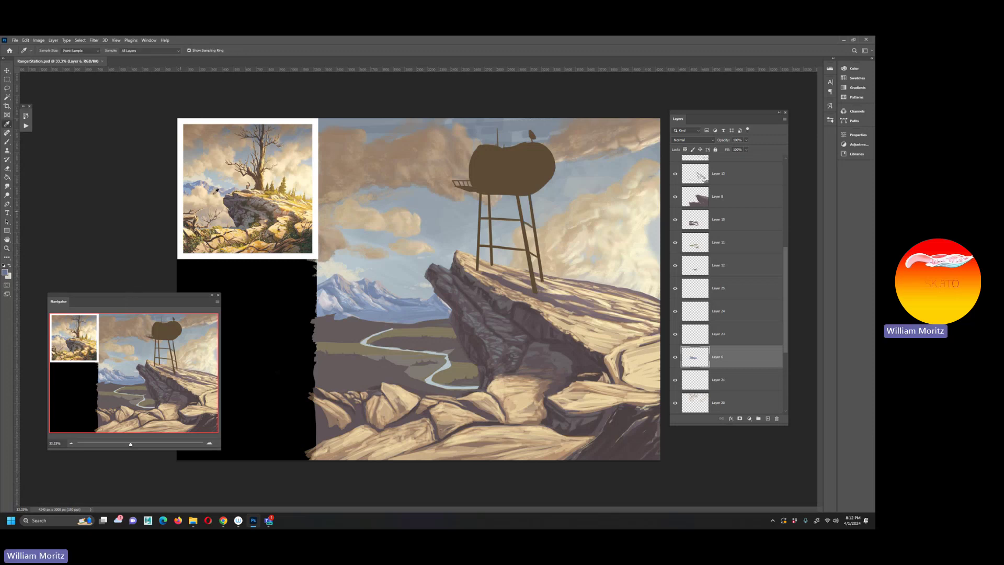
# Step: Sample a warm cloud colour from the reference and check the mountain layers by toggling their visibility one by one
pyautogui.press('i')
pyautogui.click(197, 190)
pyautogui.press('v')
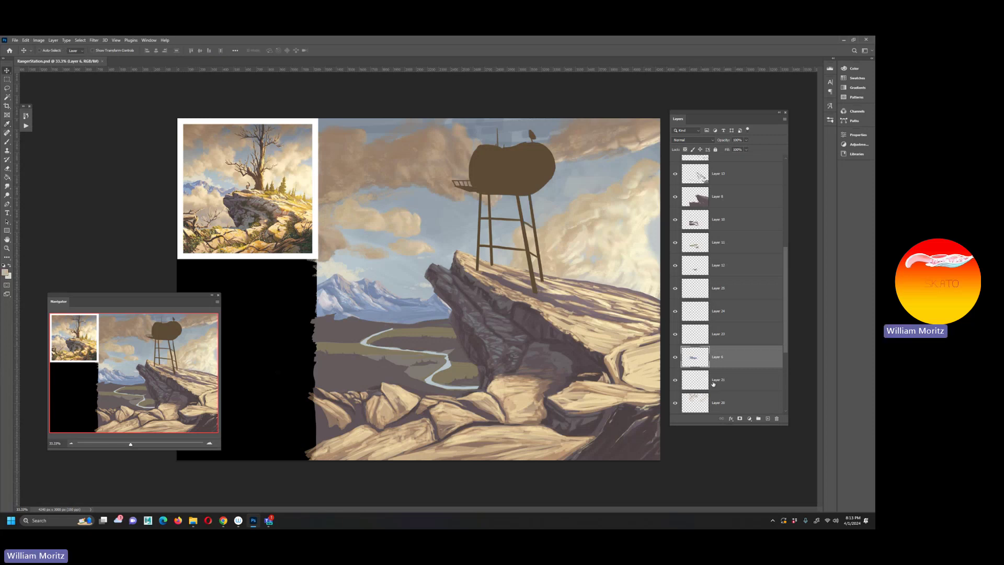
pyautogui.click(674, 358)
pyautogui.click(675, 335)
pyautogui.click(676, 335)
pyautogui.click(675, 313)
pyautogui.click(676, 312)
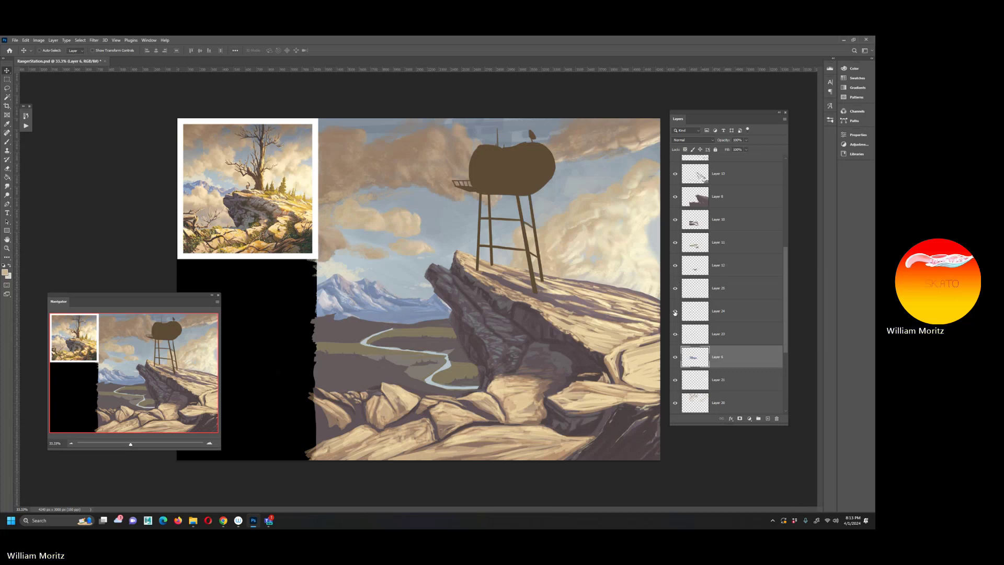
pyautogui.click(675, 289)
pyautogui.click(676, 290)
pyautogui.click(675, 266)
pyautogui.click(676, 266)
# Step: Add a new layer above Layer 25 and paint a cream cloud band along the mountains' base with higher brush opacity
pyautogui.click(713, 289)
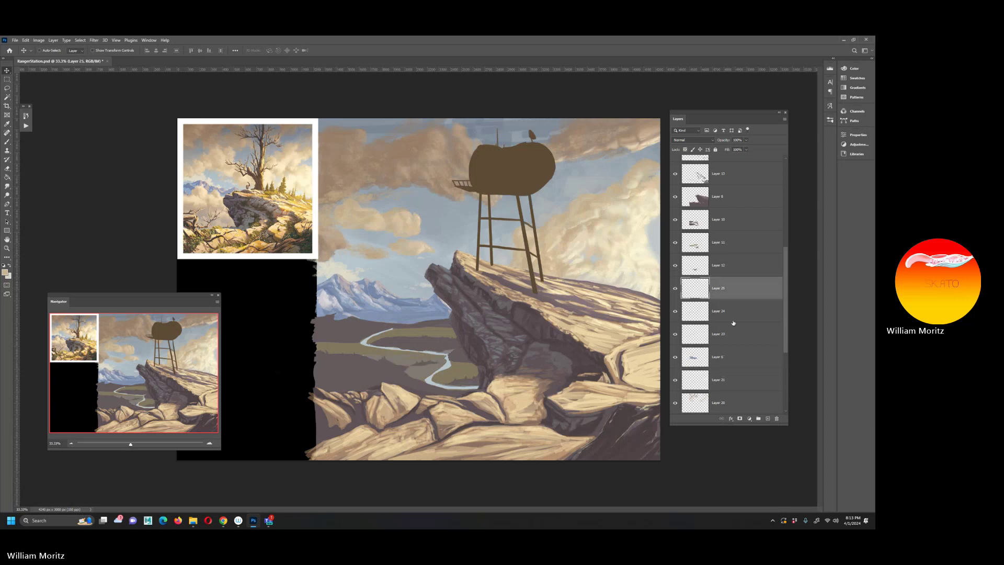
pyautogui.click(768, 419)
pyautogui.press('b')
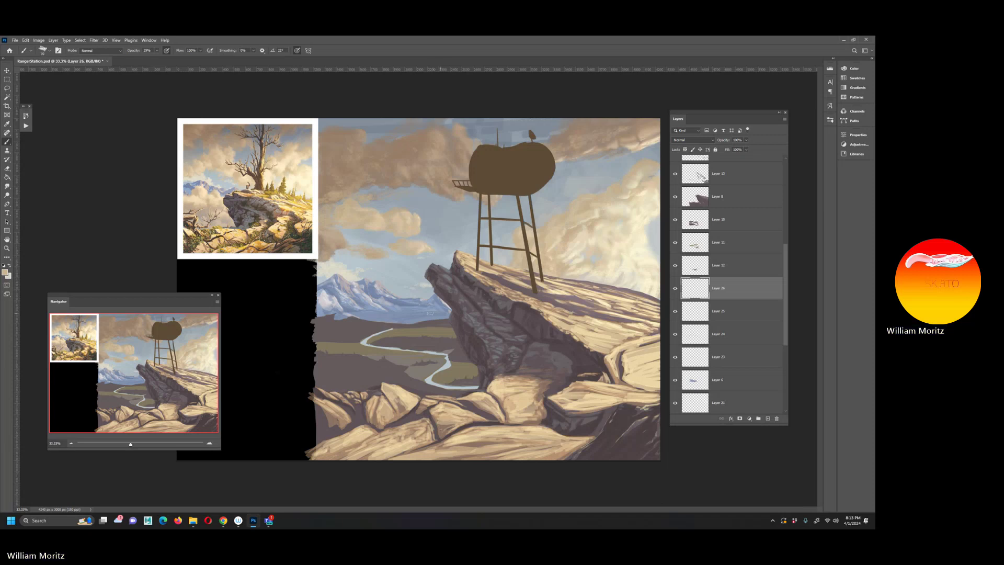
pyautogui.click(157, 51)
pyautogui.moveTo(166, 59); pyautogui.dragTo(182, 58)
pyautogui.moveTo(421, 310)
pyautogui.mouseDown()
pyautogui.moveTo(382, 314)
pyautogui.moveTo(410, 323)
pyautogui.moveTo(407, 304)
pyautogui.moveTo(362, 319)
pyautogui.mouseUp()
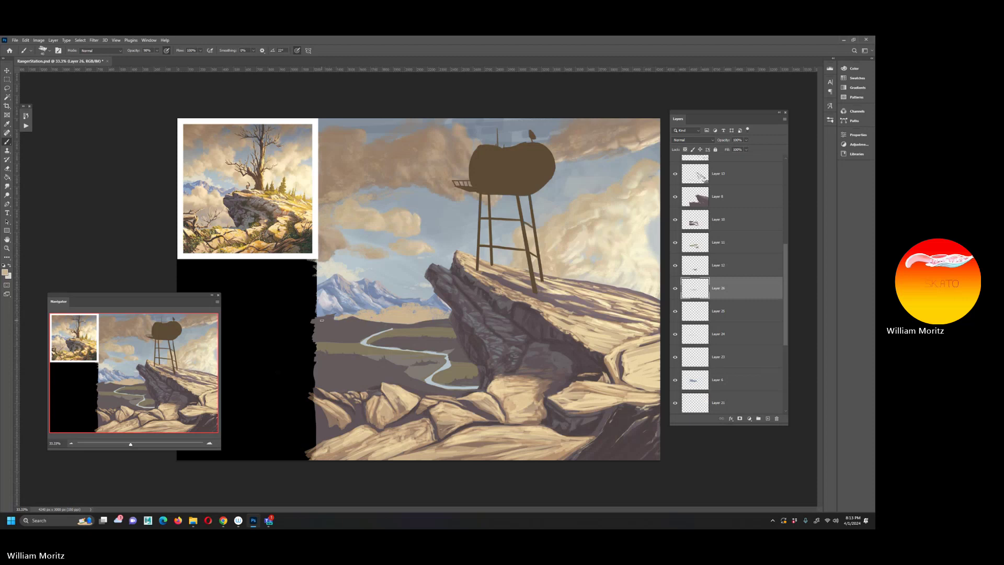
# Step: Sample grey and pale cream tones from the reference clouds and rework the cloud band below the mountains
pyautogui.press('i')
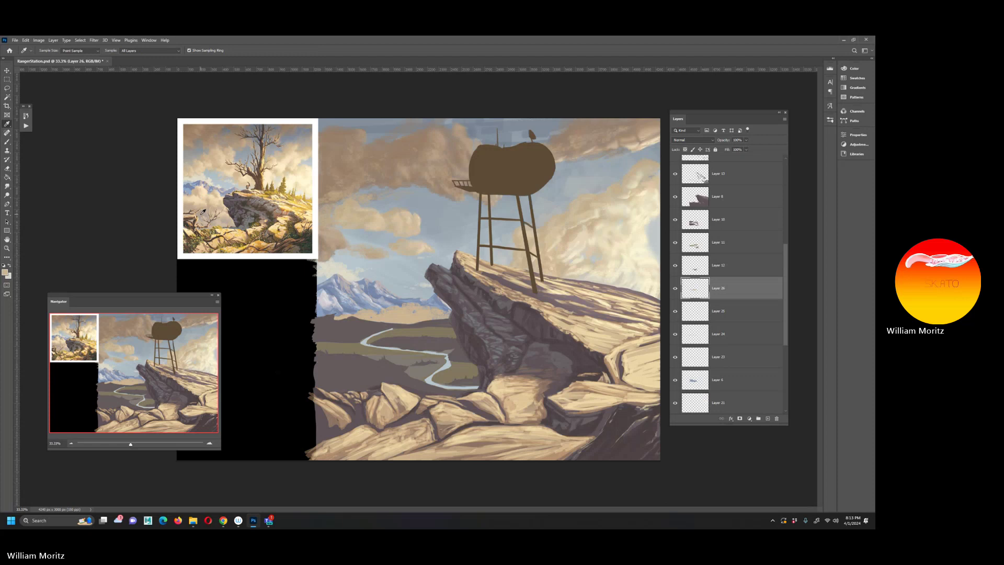
pyautogui.press('b')
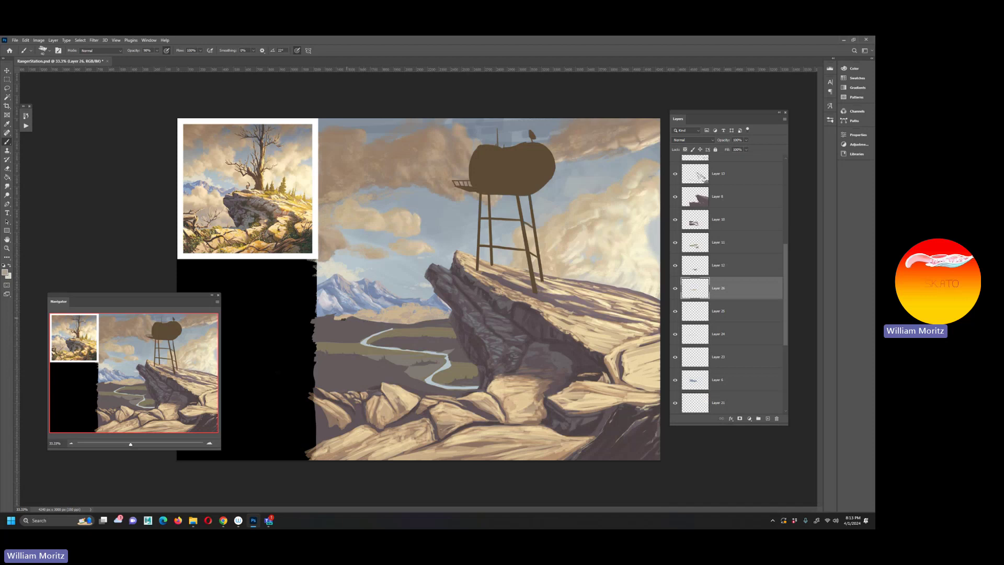
pyautogui.press('i')
pyautogui.click(207, 187)
pyautogui.press('b')
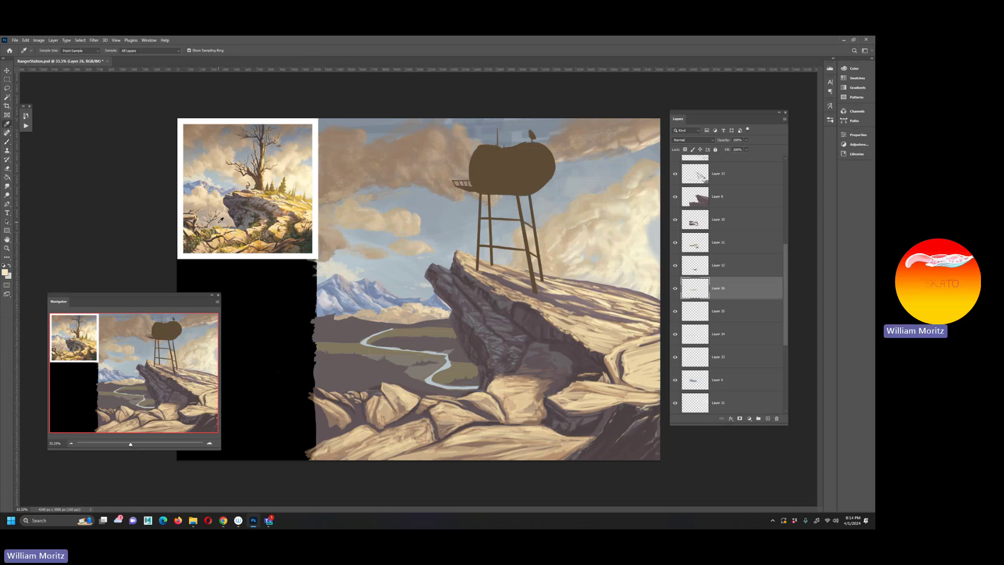
pyautogui.keyDown('alt'); pyautogui.click(406, 311); pyautogui.keyUp('alt')
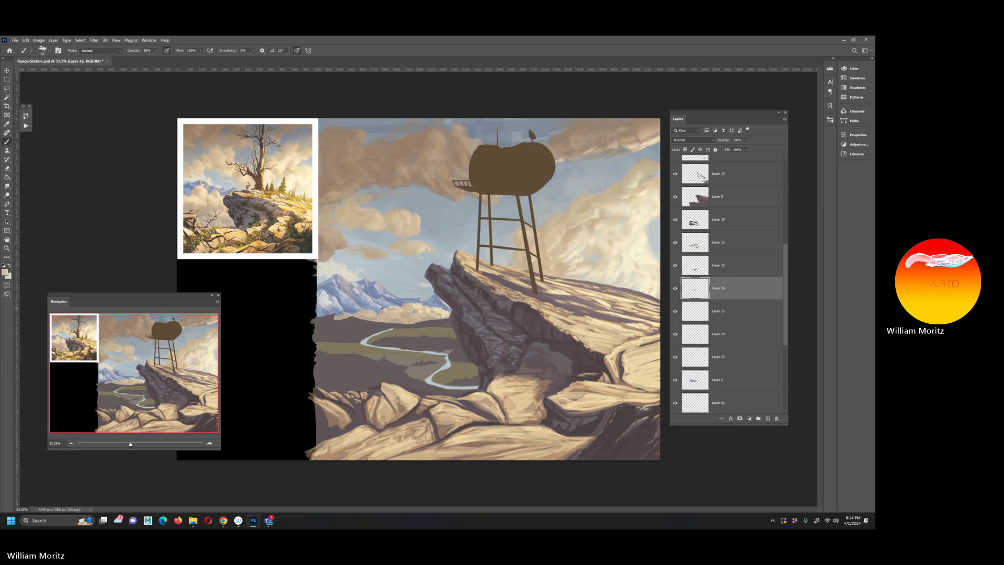
# Step: Blend the low clouds at the mountains' base with the Smudge tool and fade them with a lower-opacity eraser
pyautogui.click(8, 186)
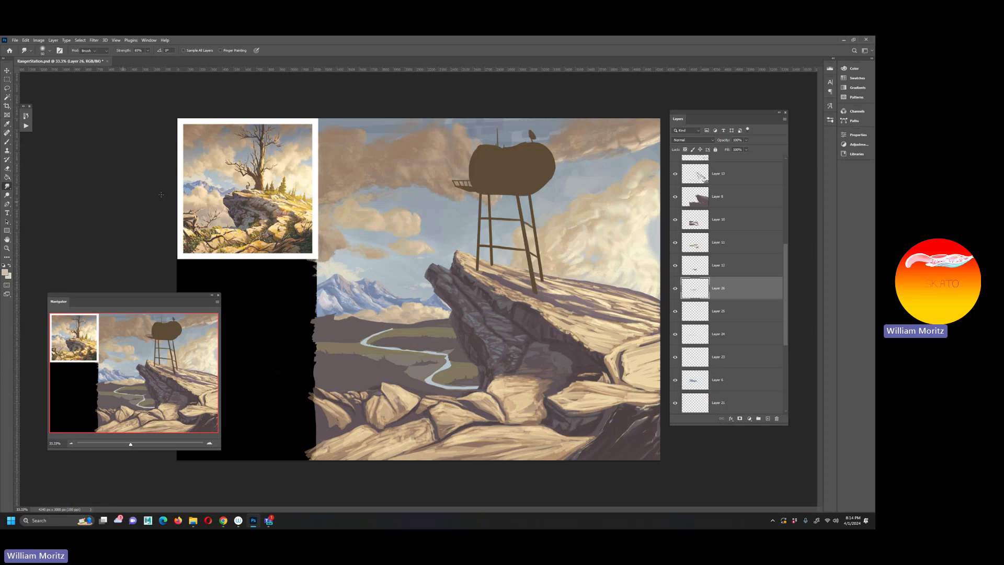
pyautogui.press('e')
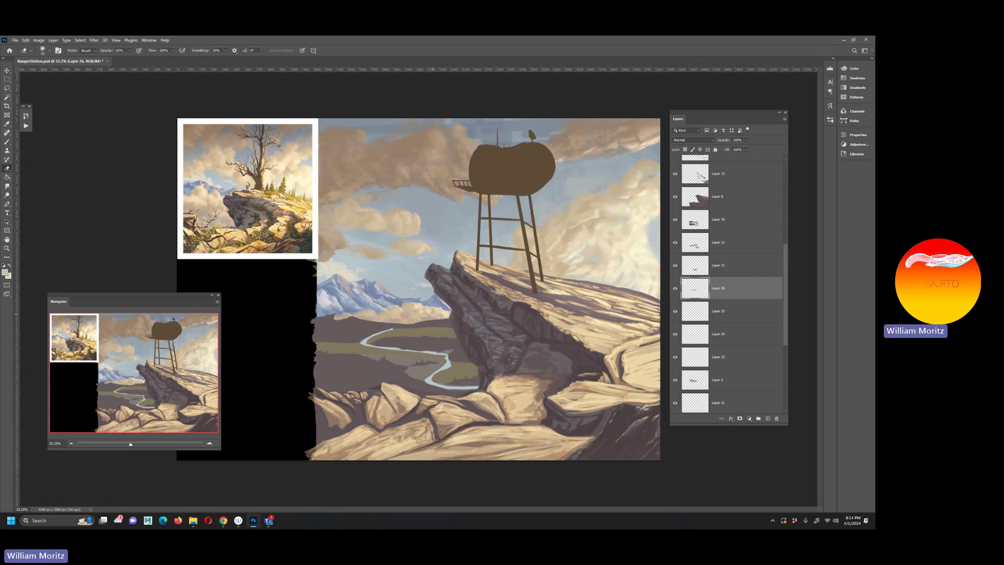
pyautogui.click(129, 50)
pyautogui.moveTo(120, 61); pyautogui.dragTo(120, 60)
pyautogui.press('[')
pyautogui.press('[')
pyautogui.press('[')
pyautogui.press('[')
pyautogui.press('[')
pyautogui.press('[')
pyautogui.press('[')
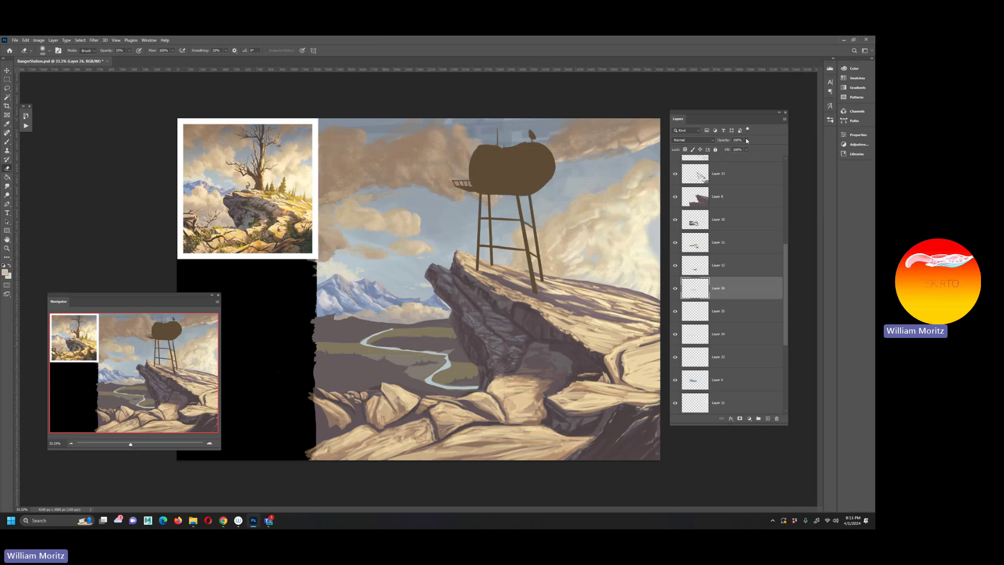
pyautogui.moveTo(745, 142); pyautogui.dragTo(752, 145)
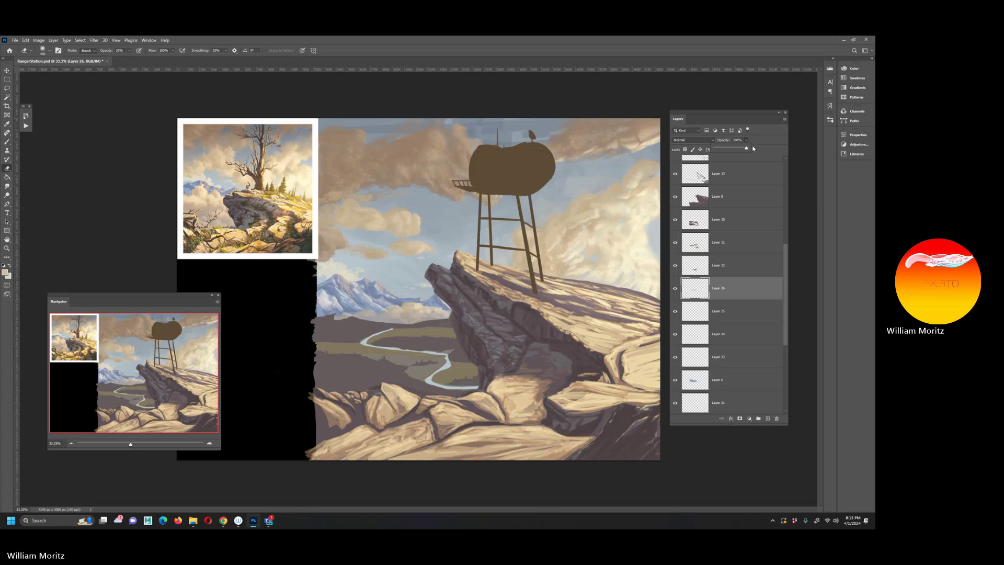
# Step: Review the whole composition at a smaller scale and save the file
pyautogui.click(7, 239)
pyautogui.hotkey('ctrl', '-')
pyautogui.hotkey('ctrl', '-')
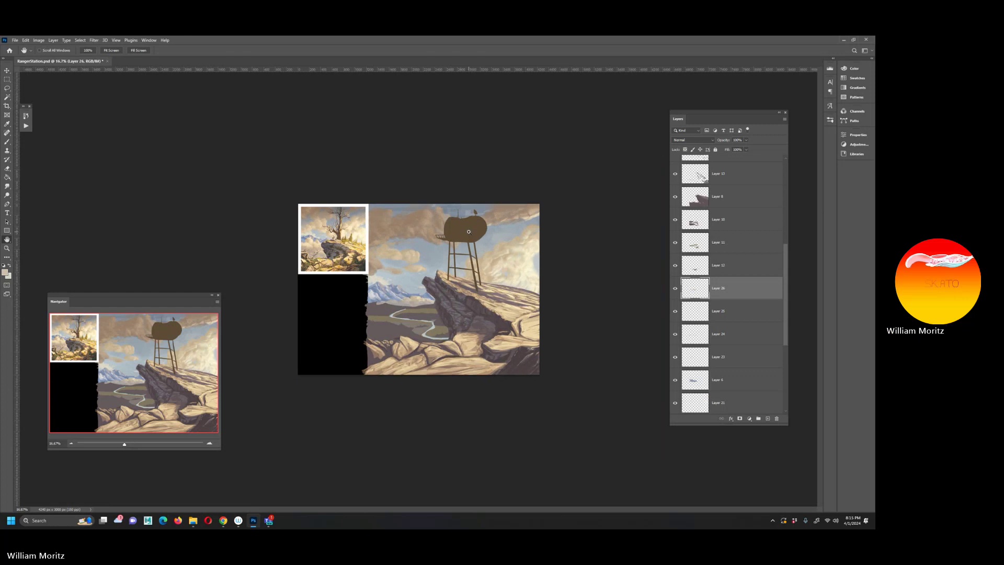
pyautogui.hotkey('ctrl', 's')
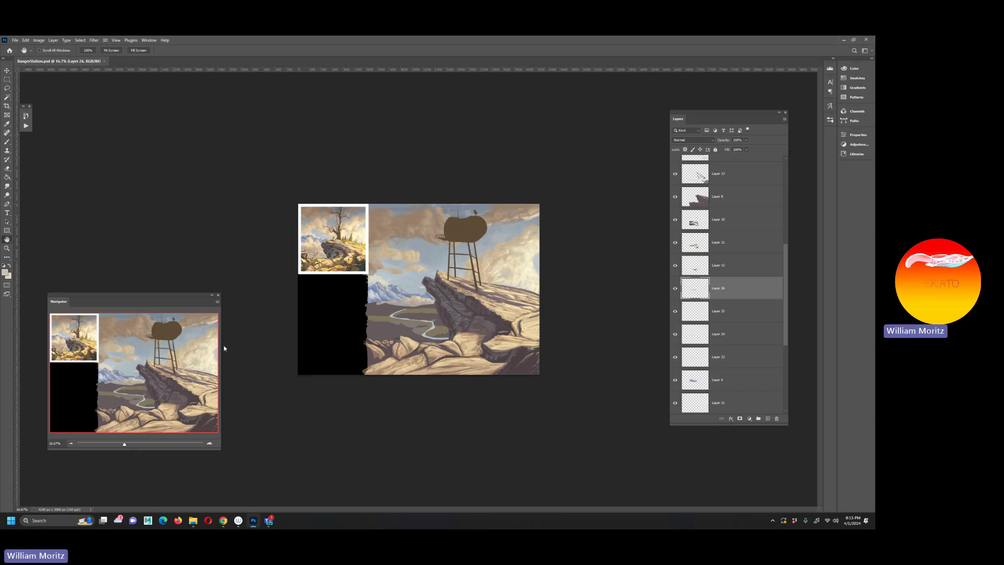
pyautogui.click(6, 247)
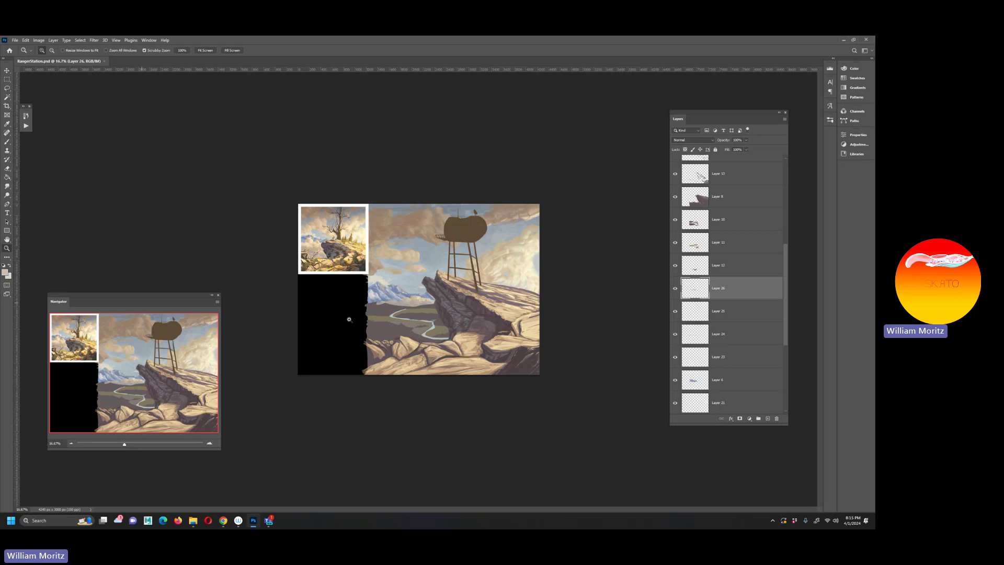
# Step: Pick the valley ground's layer, Layer 10, from the canvas and load its painted area as a selection
pyautogui.hotkey('ctrl', '+')
pyautogui.hotkey('ctrl', '+')
pyautogui.click(361, 329)
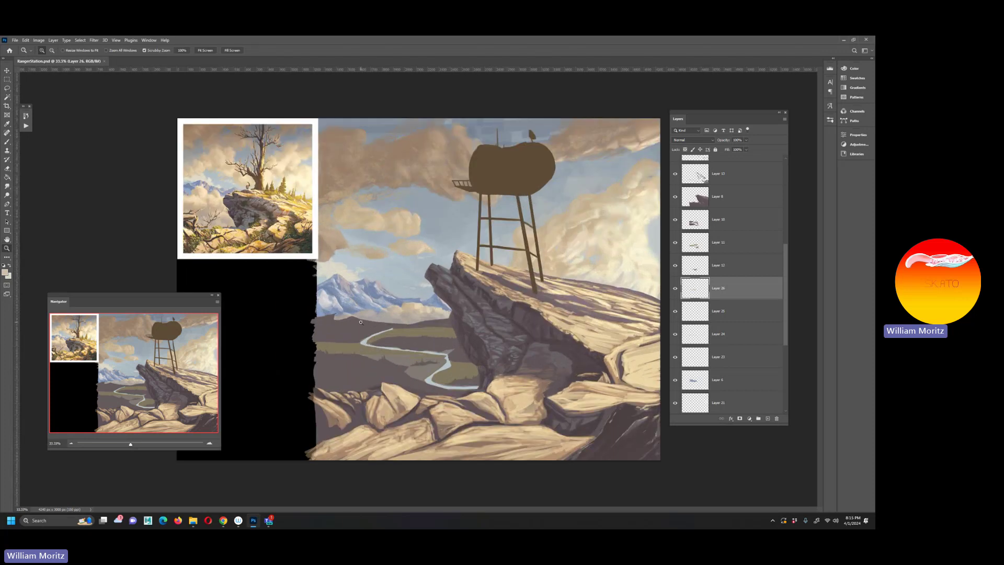
pyautogui.press('i')
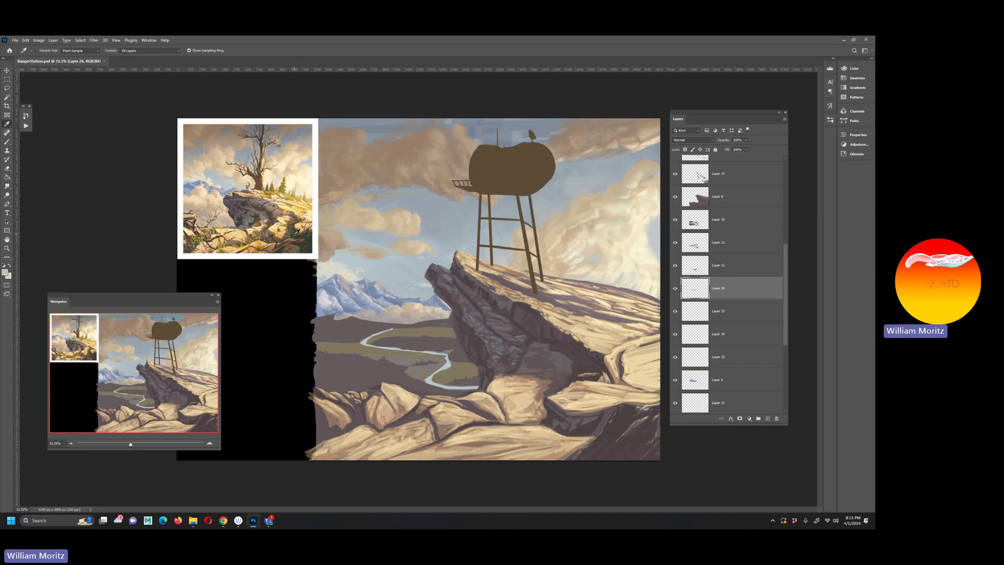
pyautogui.click(6, 70)
pyautogui.rightClick(357, 363)
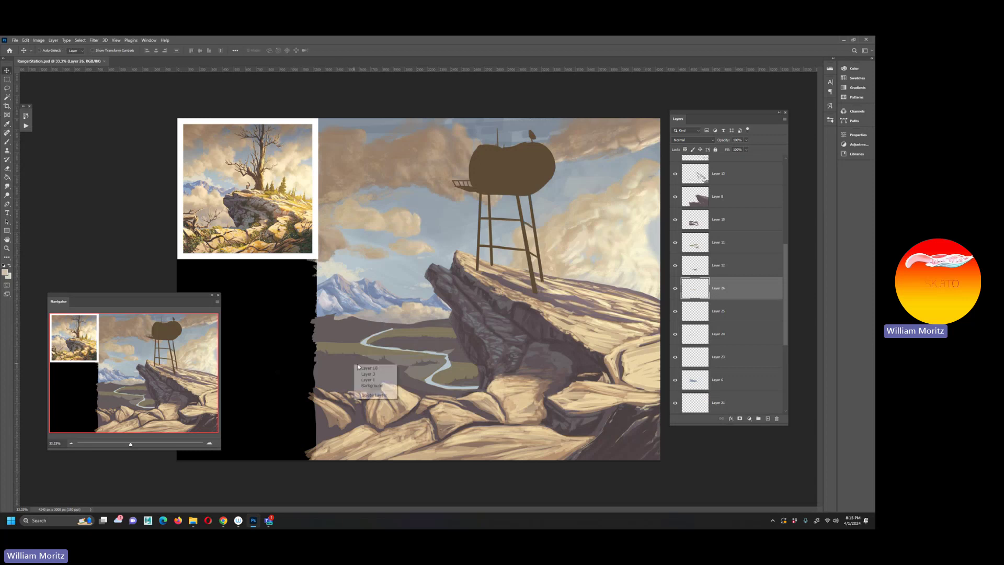
pyautogui.click(370, 368)
pyautogui.keyDown('ctrl'); pyautogui.click(698, 222); pyautogui.keyUp('ctrl')
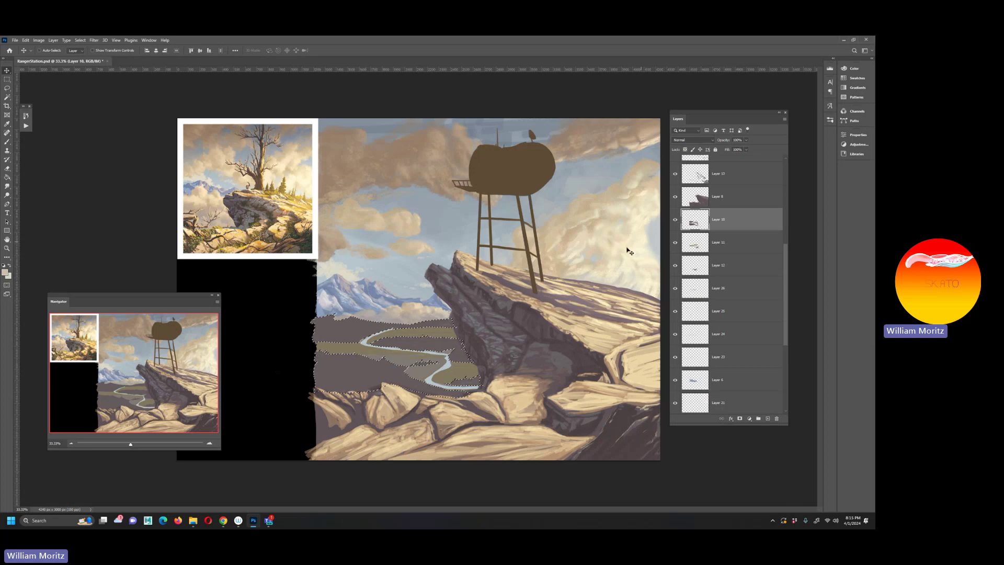
# Step: Sample a dark tone from the reference rock and shift it to olive green #575941 for the brush
pyautogui.press('i')
pyautogui.click(245, 200)
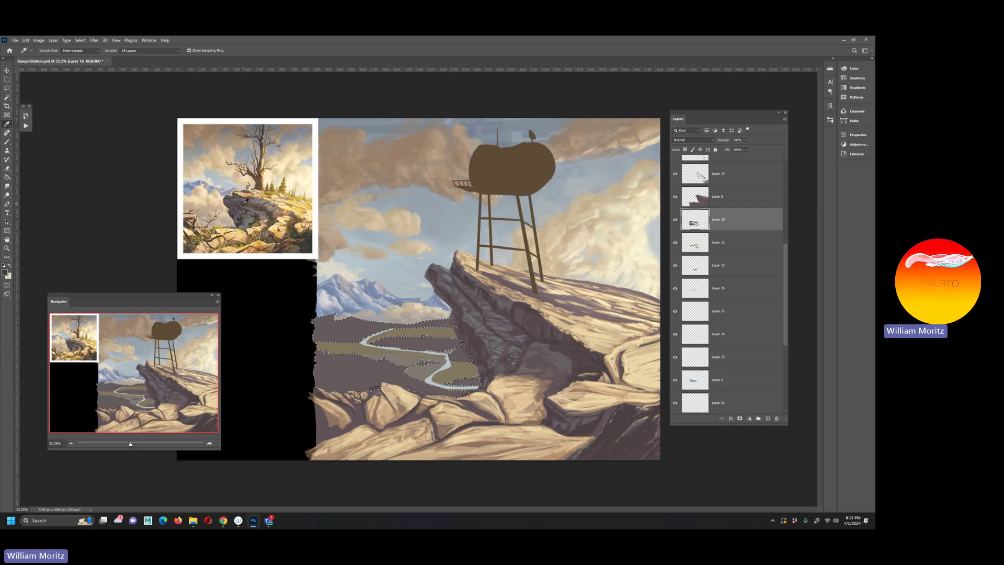
pyautogui.press('F12')
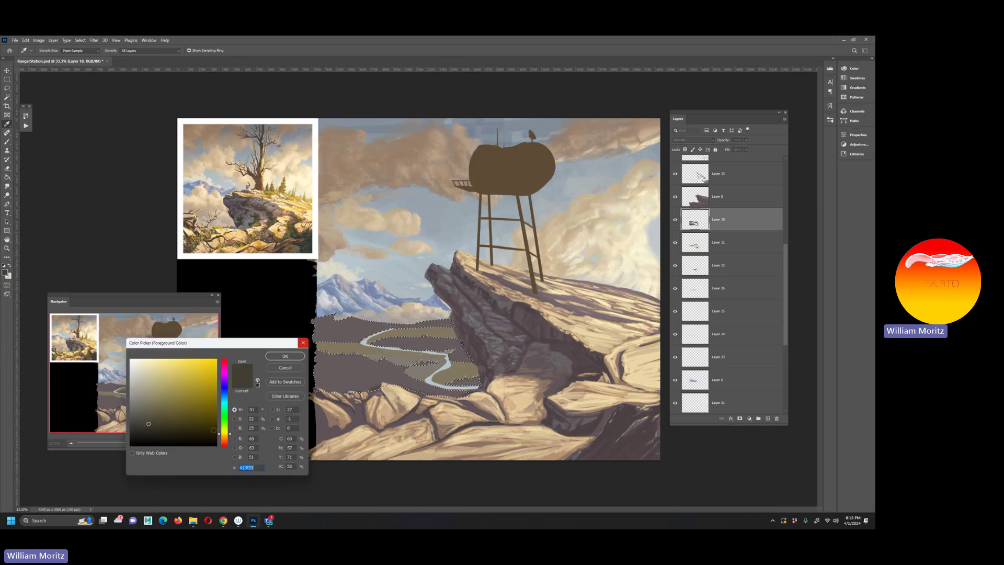
pyautogui.click(223, 430)
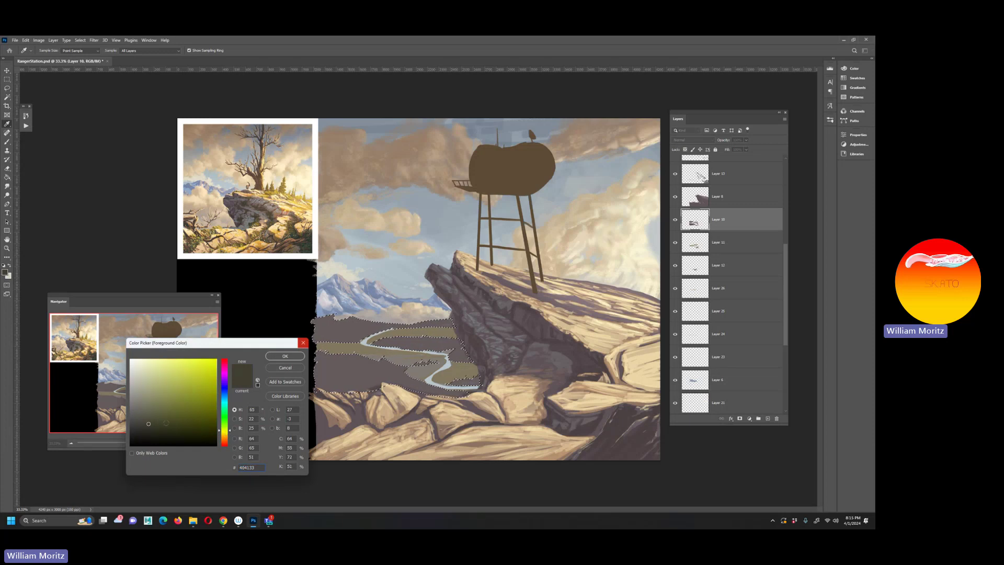
pyautogui.click(150, 413)
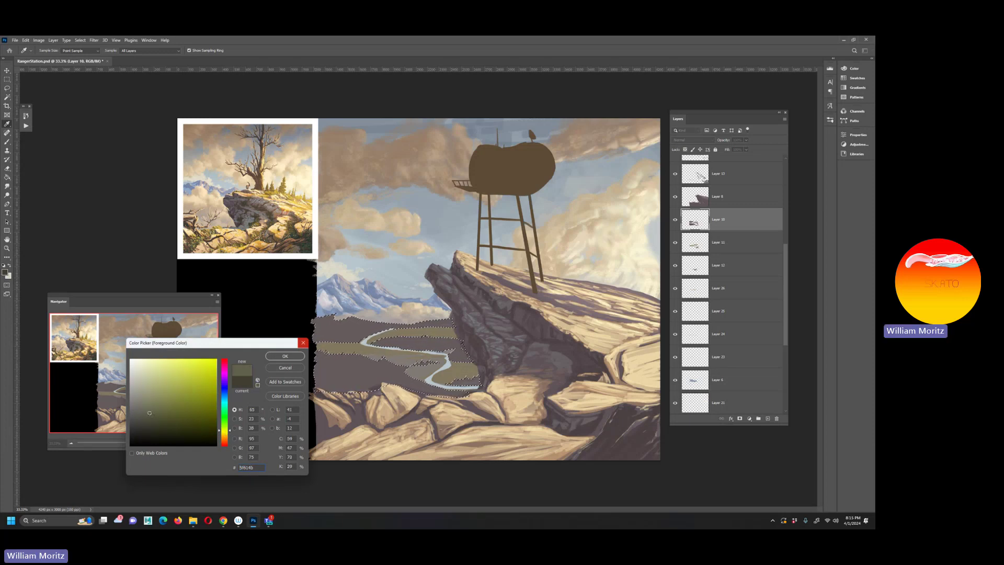
pyautogui.click(153, 416)
pyautogui.click(285, 356)
pyautogui.press('b')
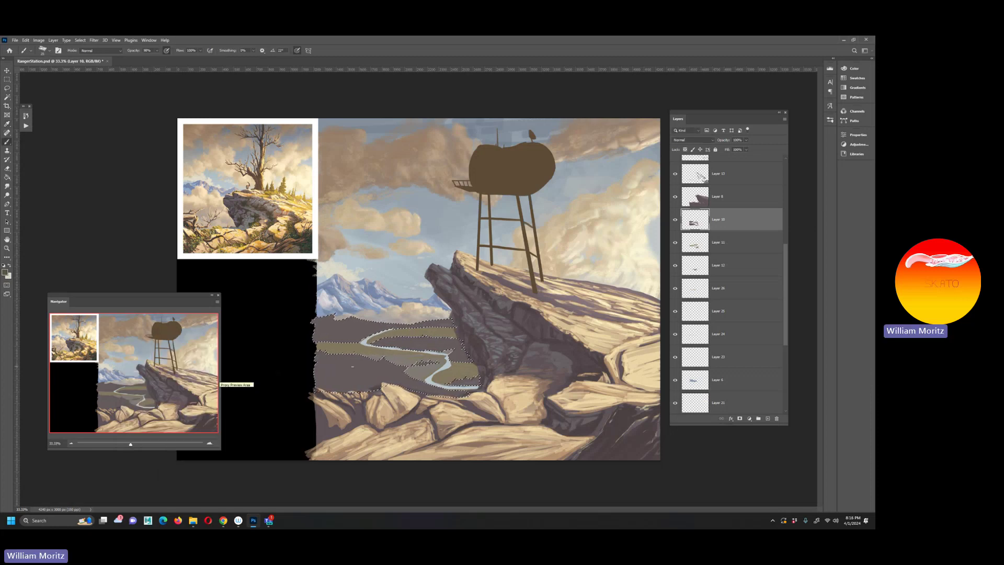
# Step: Add a new layer above Layer 10 and paint olive green vegetation over the selected valley ground, enlarging the brush
pyautogui.click(768, 419)
pyautogui.moveTo(355, 386); pyautogui.dragTo(372, 384)
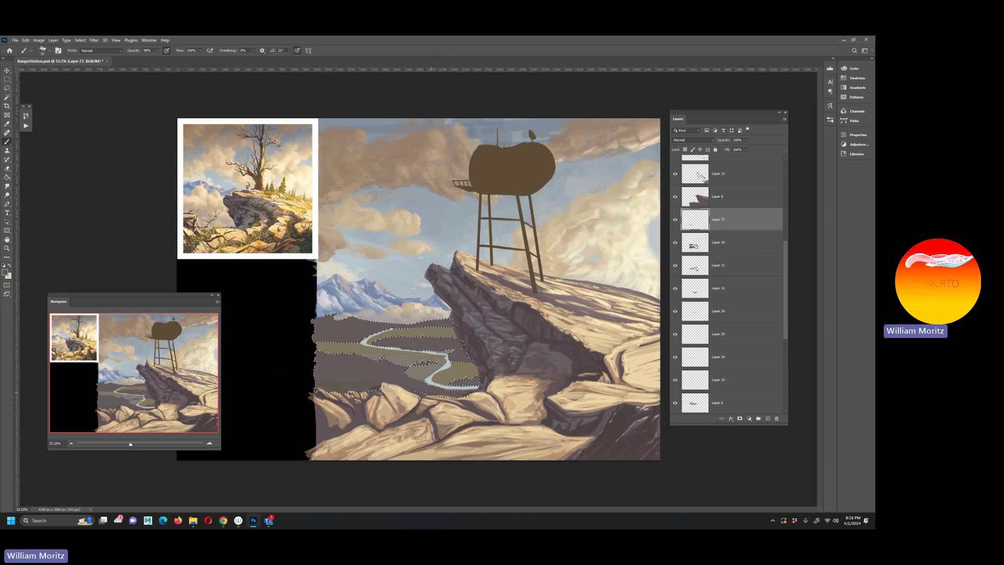
pyautogui.press(']')
pyautogui.press(']')
pyautogui.press(']')
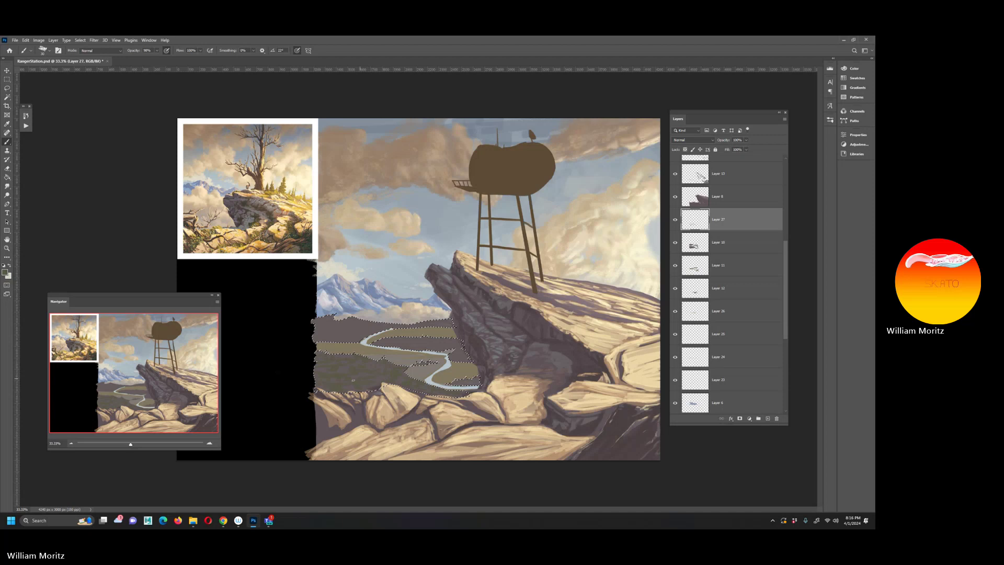
pyautogui.press(']')
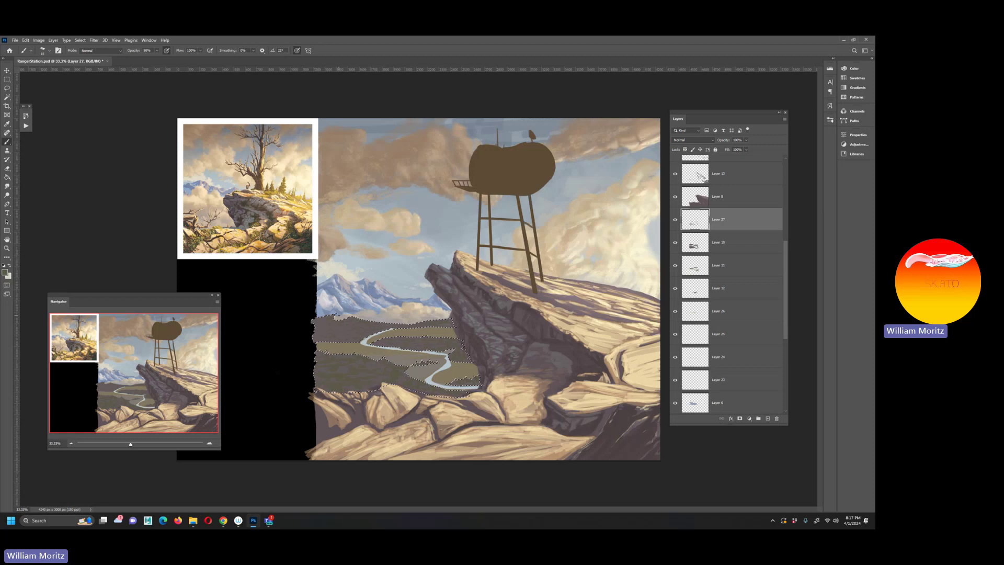
# Step: Switch to the greyer olive #5E5F55 and paint the far valley ground below the mountains with a larger brush
pyautogui.hotkey('alt', 'shift', 'c')
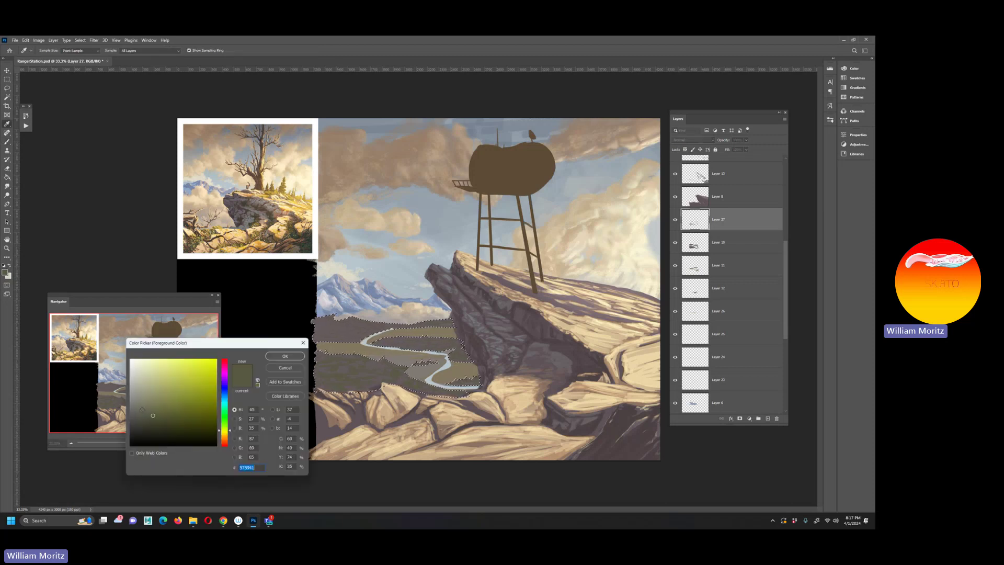
pyautogui.press('Return')
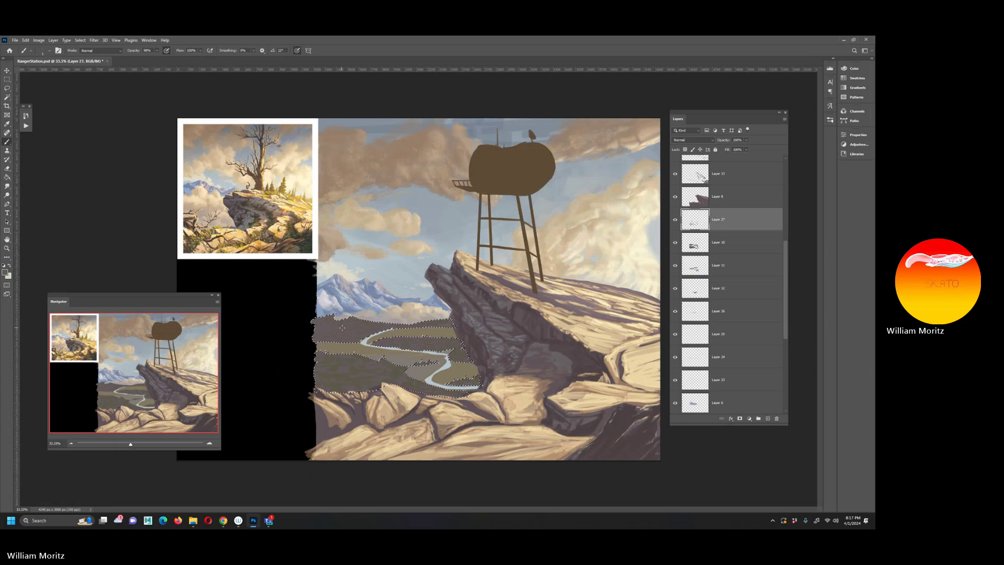
pyautogui.press('F1')
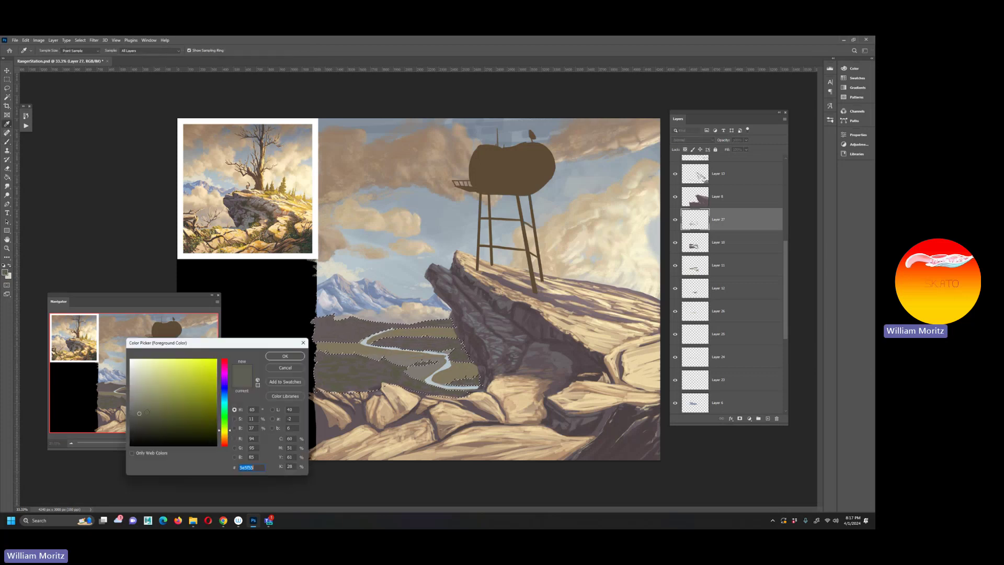
pyautogui.press('Return')
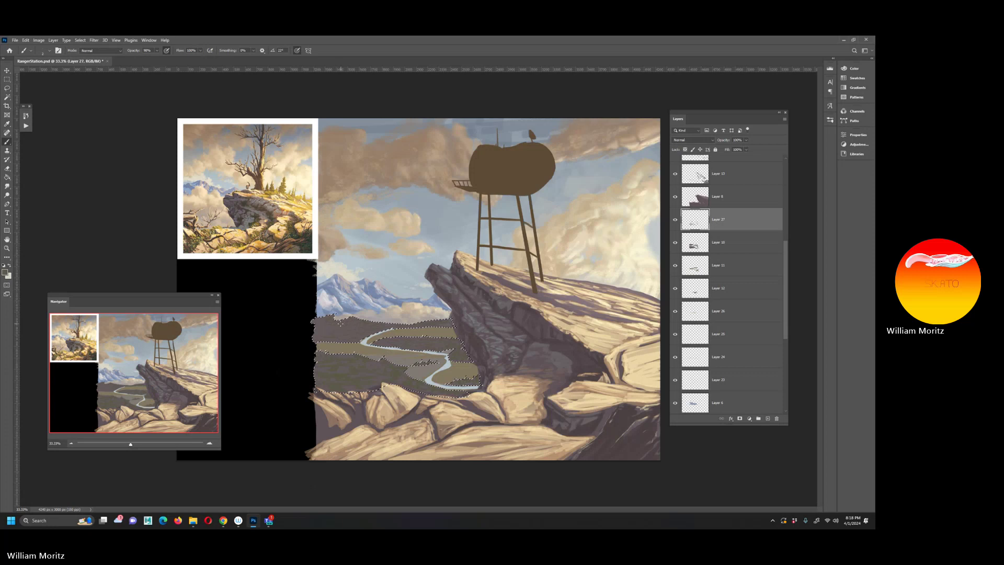
pyautogui.press(']')
pyautogui.press(']')
pyautogui.press(']')
pyautogui.press(']')
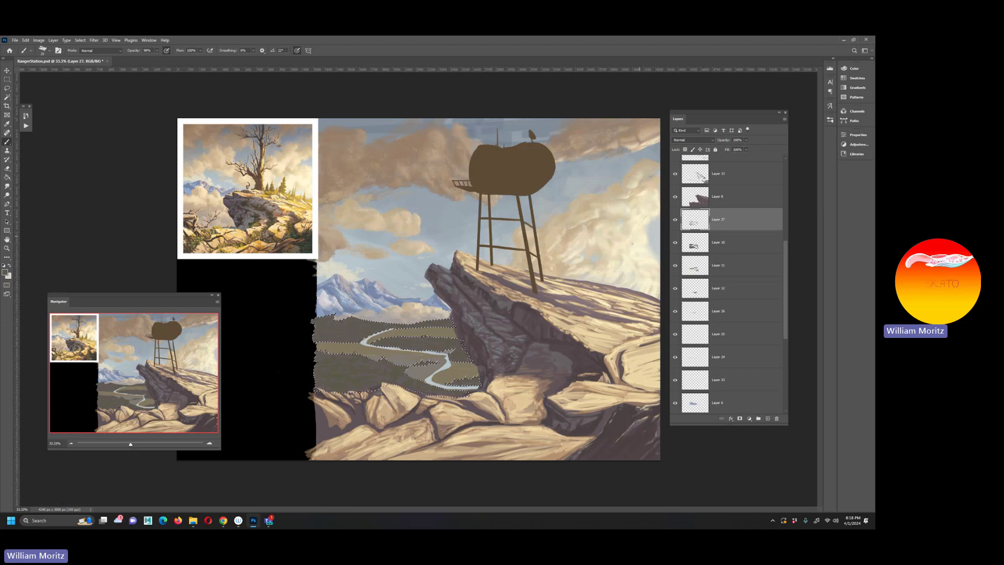
# Step: Add a new layer beneath Layer 27, sample a dark mauve-brown from the valley and paint fine ground variation with a smaller brush
pyautogui.hotkey('ctrl', 'shift', 'alt', 'n')
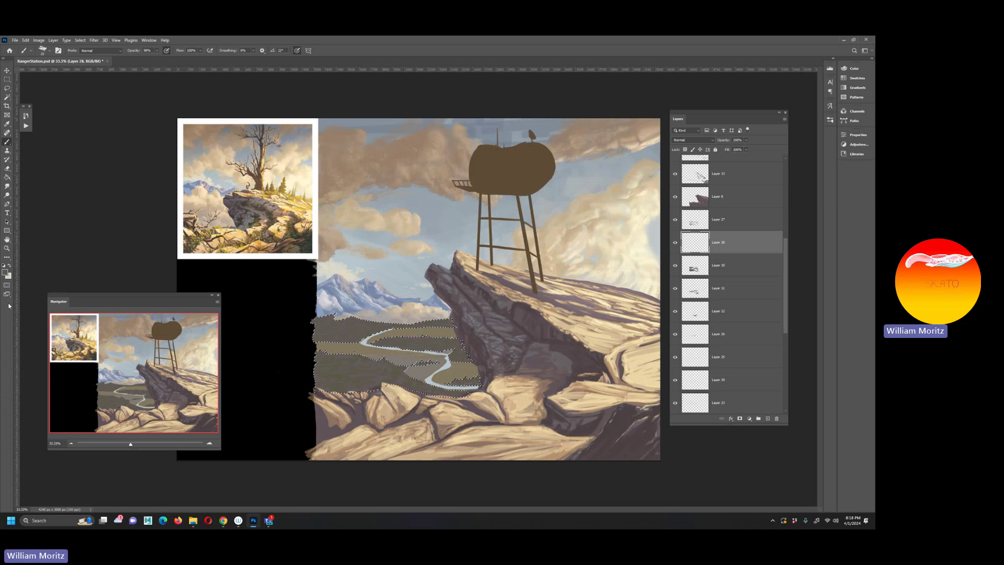
pyautogui.click(5, 273)
pyautogui.click(364, 361)
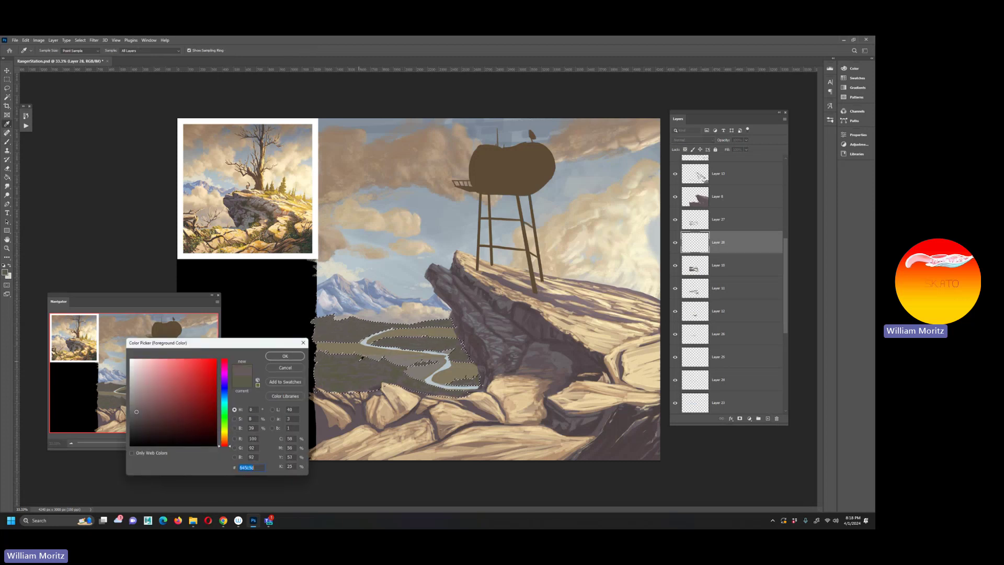
pyautogui.click(414, 363)
pyautogui.click(285, 355)
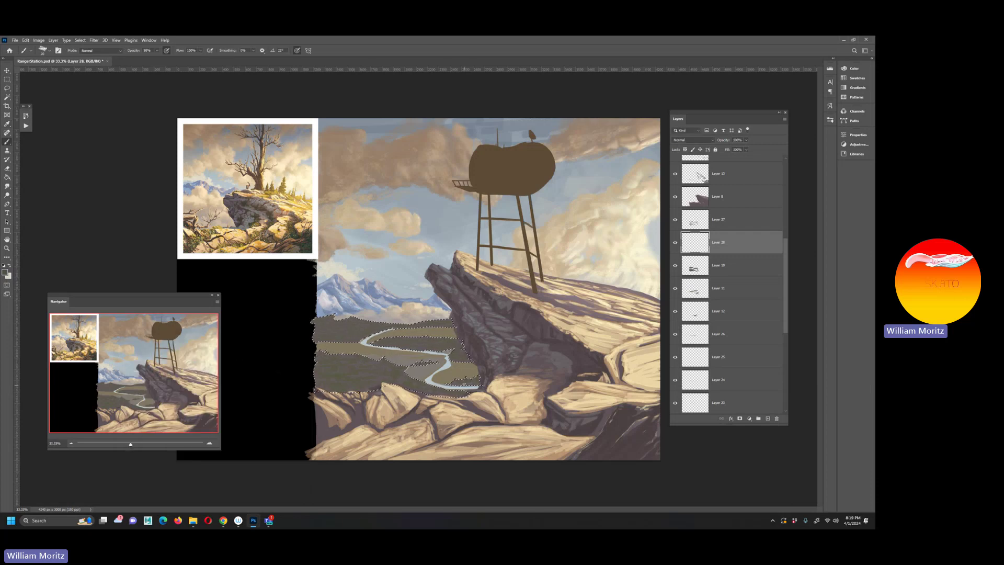
pyautogui.press('[')
pyautogui.press('[')
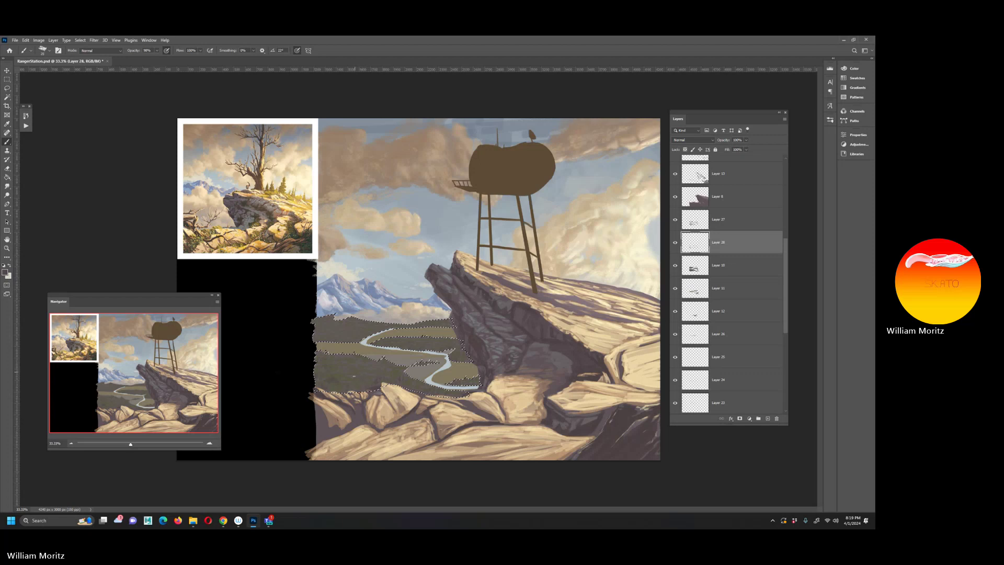
pyautogui.press('[')
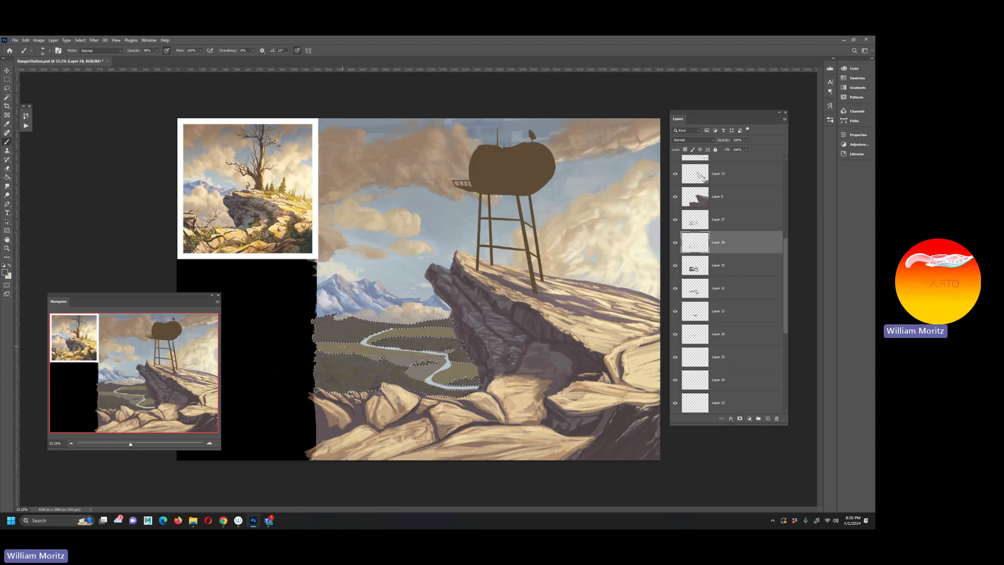
# Step: Deselect the valley and lighten parts of its vegetation on Layer 27 with the Dodge tool at varying brush sizes
pyautogui.hotkey('ctrl', 'd')
pyautogui.press('l')
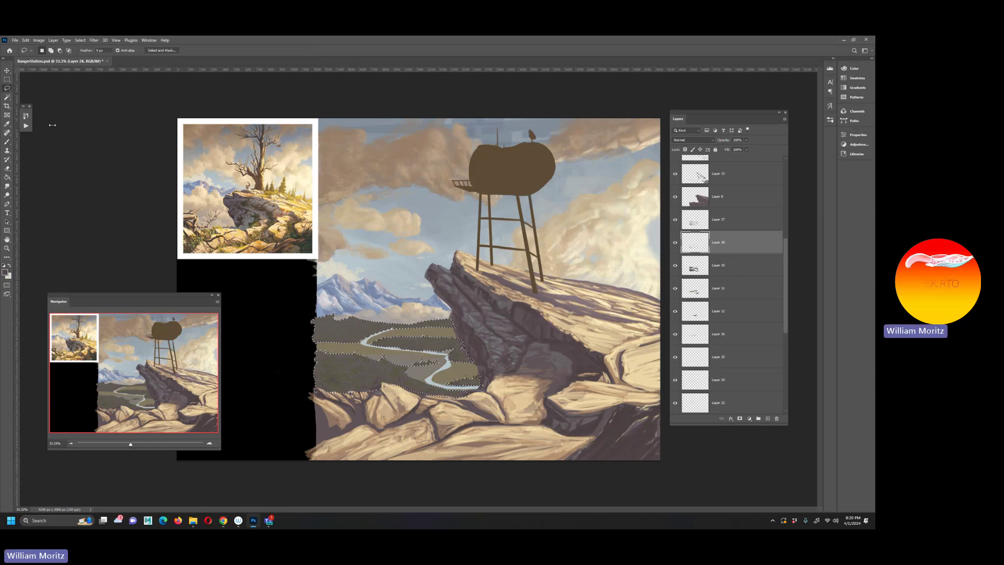
pyautogui.click(7, 195)
pyautogui.click(720, 229)
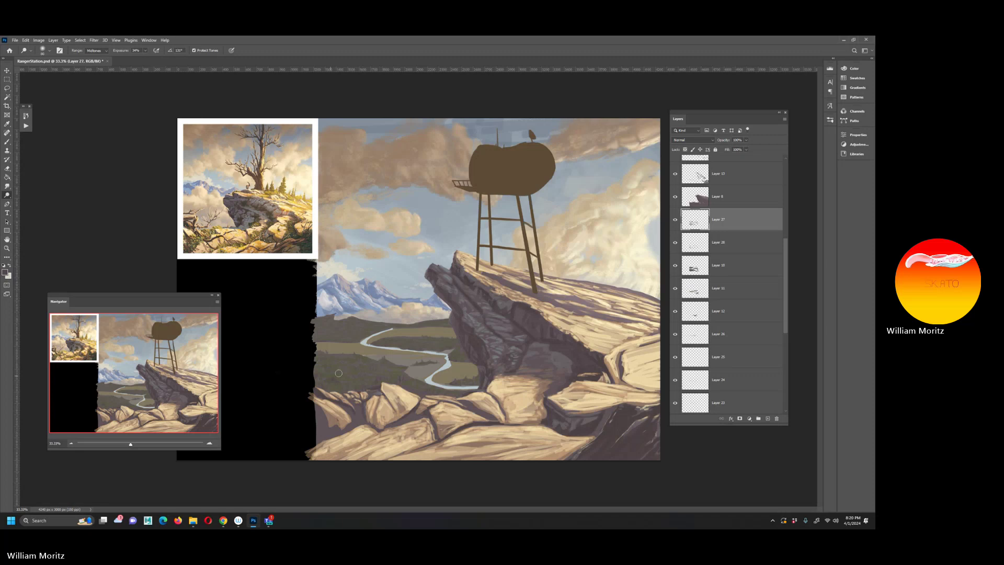
pyautogui.press('[')
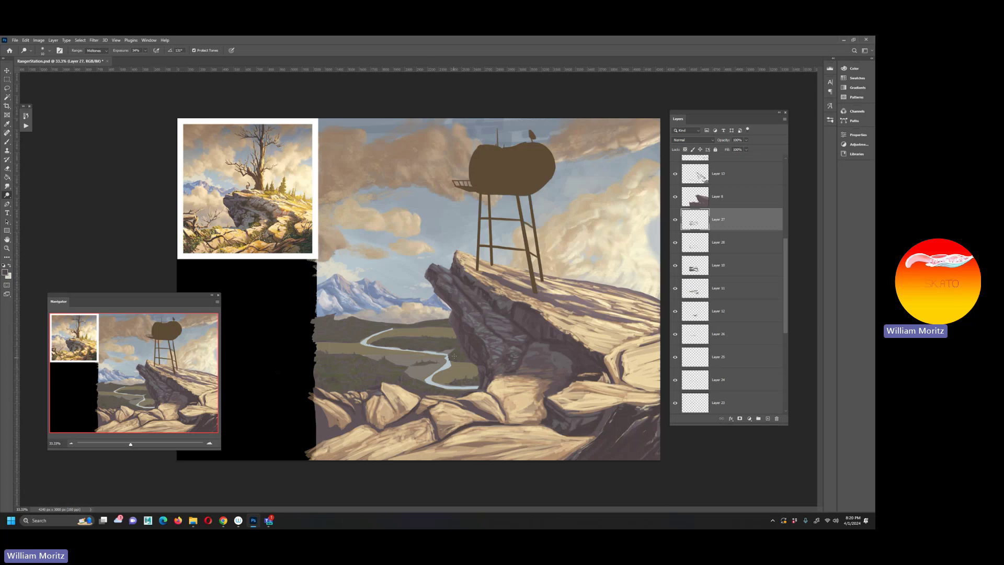
pyautogui.press(']')
pyautogui.press(']')
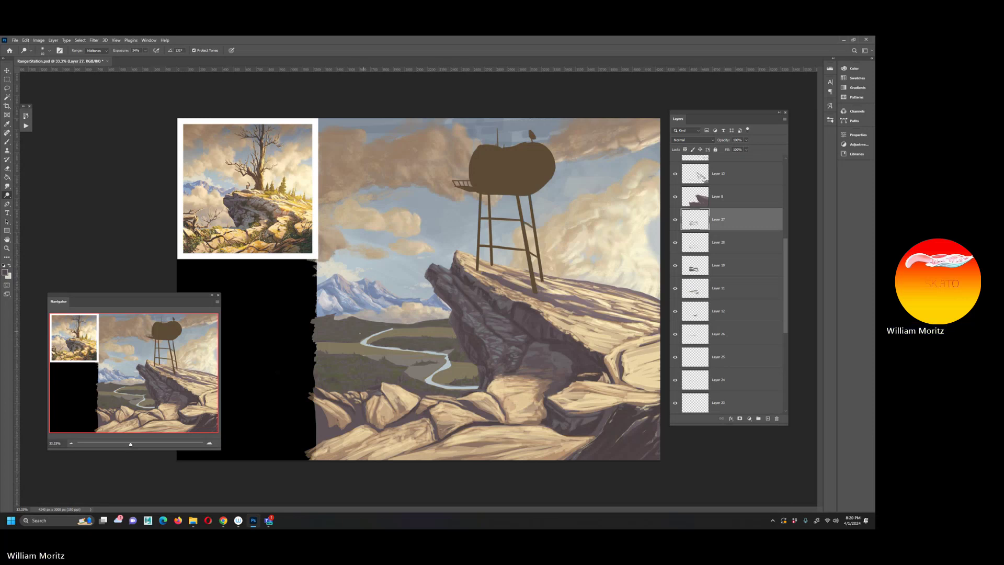
pyautogui.press(']')
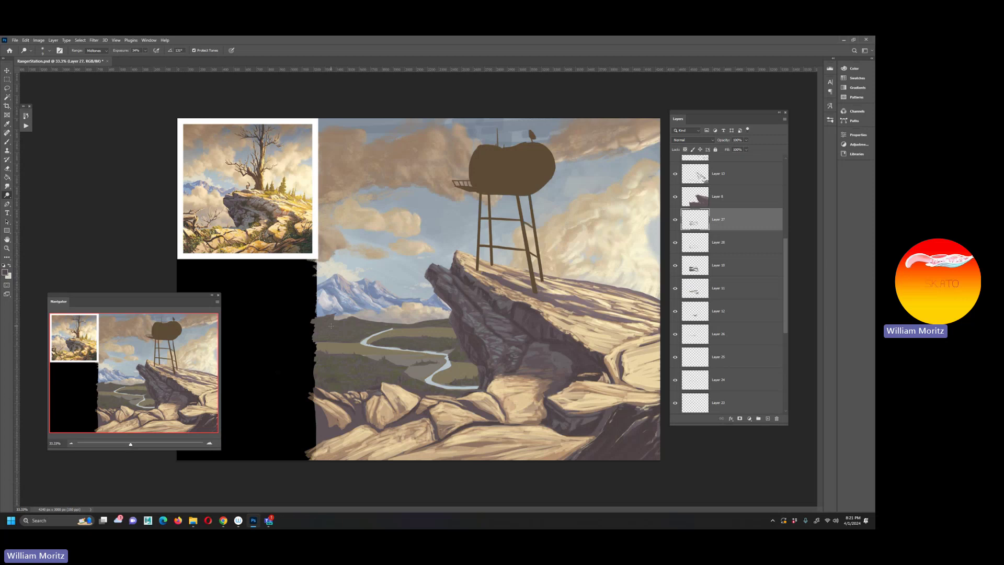
# Step: Darken areas of the valley ground on Layer 10 with the Burn tool, adjusting the brush size
pyautogui.click(710, 267)
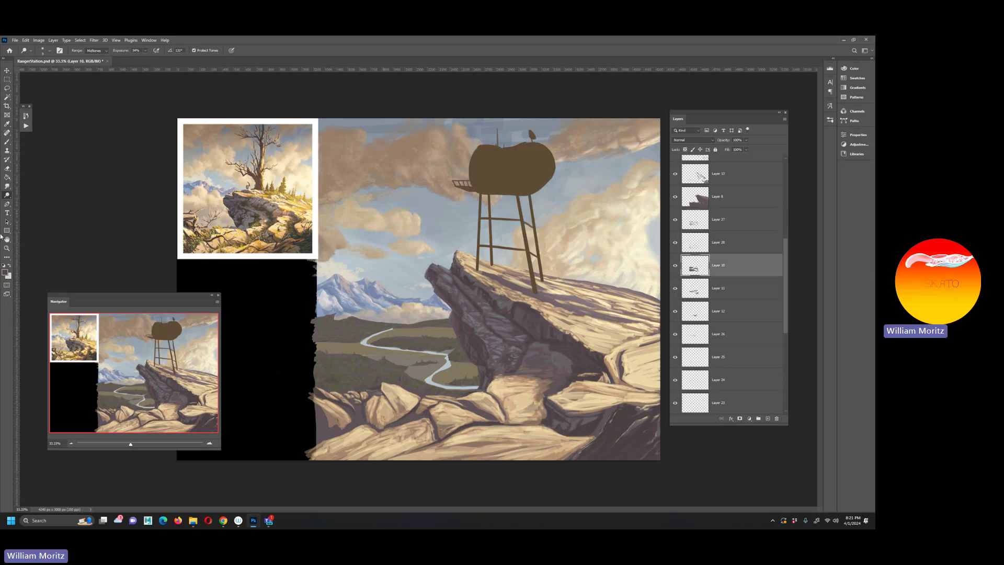
pyautogui.rightClick(7, 195)
pyautogui.click(31, 201)
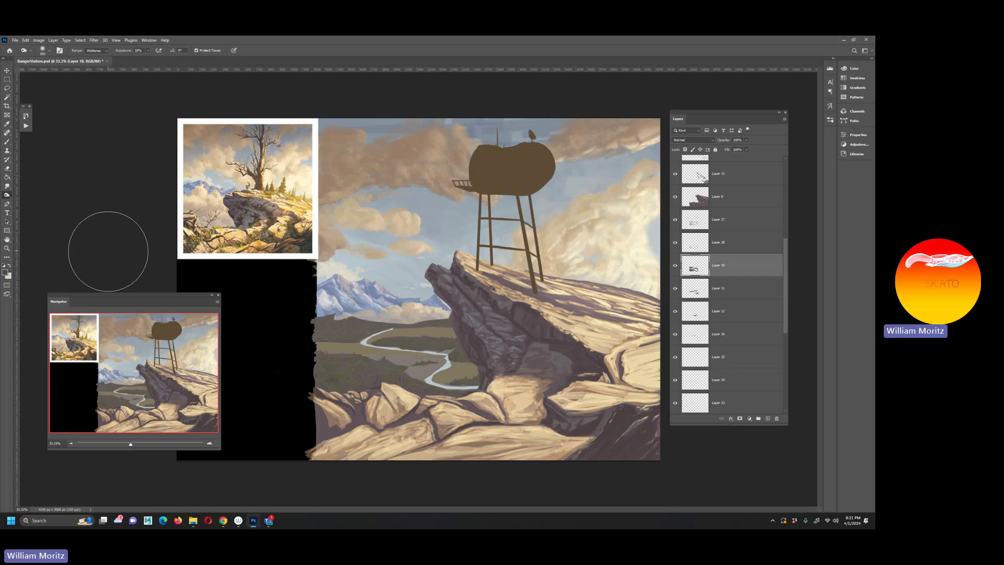
pyautogui.press('[')
pyautogui.press('[')
pyautogui.press('[')
pyautogui.press('[')
pyautogui.press('[')
pyautogui.press('[')
pyautogui.press(']')
pyautogui.press(']')
pyautogui.press(']')
pyautogui.press(']')
pyautogui.press(']')
pyautogui.press(']')
pyautogui.press(']')
pyautogui.press('[')
pyautogui.press('[')
pyautogui.press('[')
pyautogui.press('[')
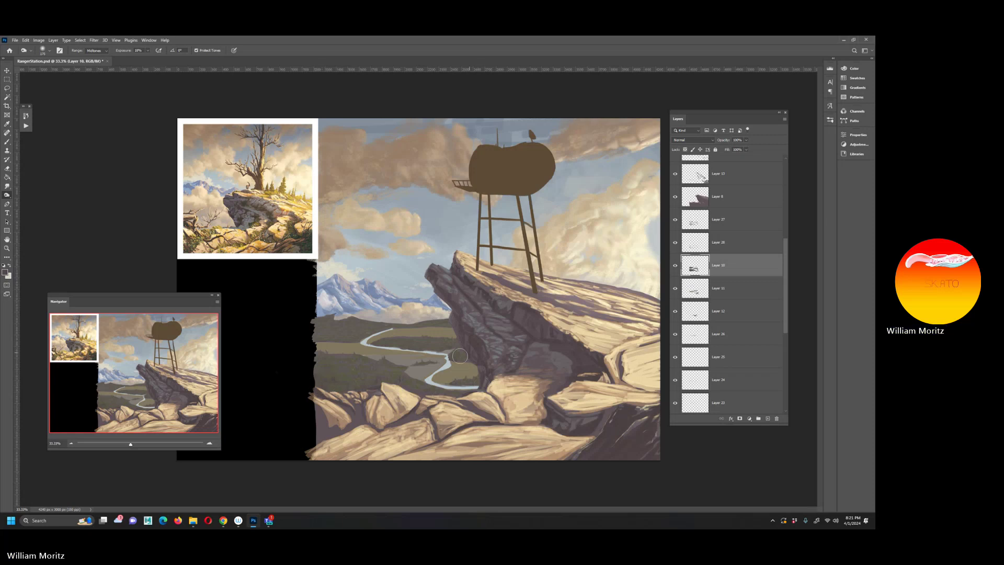
pyautogui.press(']')
pyautogui.press(']')
pyautogui.press('[')
# Step: Lighten areas of the valley ground on Layer 10 with the Dodge tool, adjusting the brush size
pyautogui.rightClick(6, 194)
pyautogui.click(27, 196)
pyautogui.press(']')
pyautogui.press(']')
pyautogui.press(']')
pyautogui.press(']')
pyautogui.press(']')
pyautogui.press('[')
pyautogui.press('[')
pyautogui.press('[')
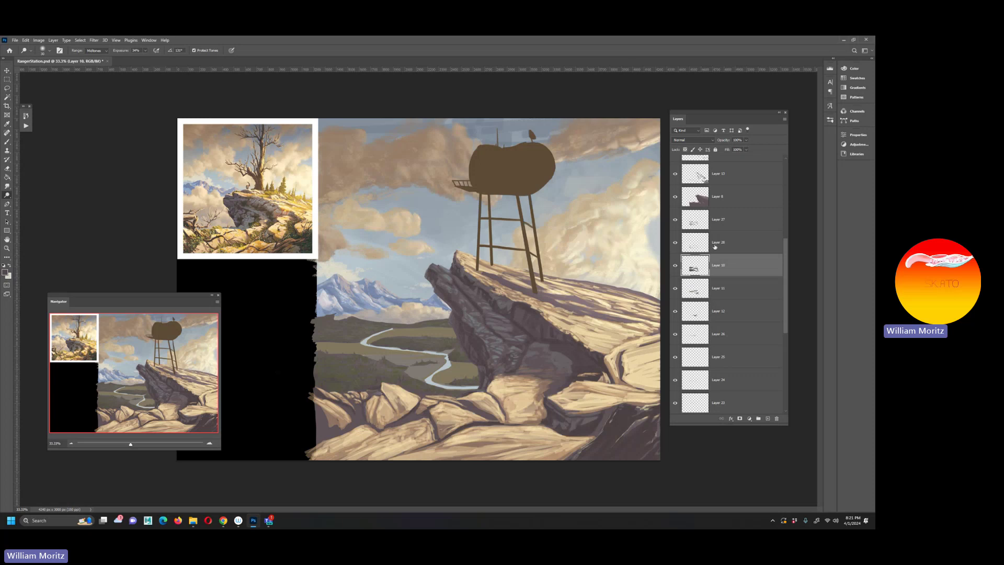
# Step: Load Layer 10's outline as a selection, add a layer above it, sample golden brown from the reference and paint ground texture with the Hard Round brush
pyautogui.keyDown('ctrl'); pyautogui.click(691, 270); pyautogui.keyUp('ctrl')
pyautogui.click(768, 418)
pyautogui.click(4, 272)
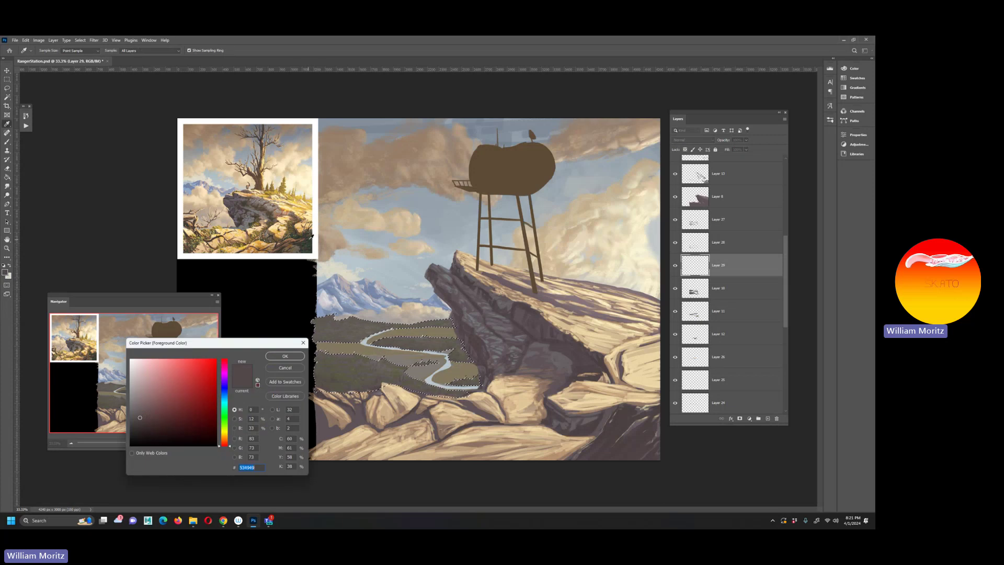
pyautogui.click(306, 236)
pyautogui.click(291, 230)
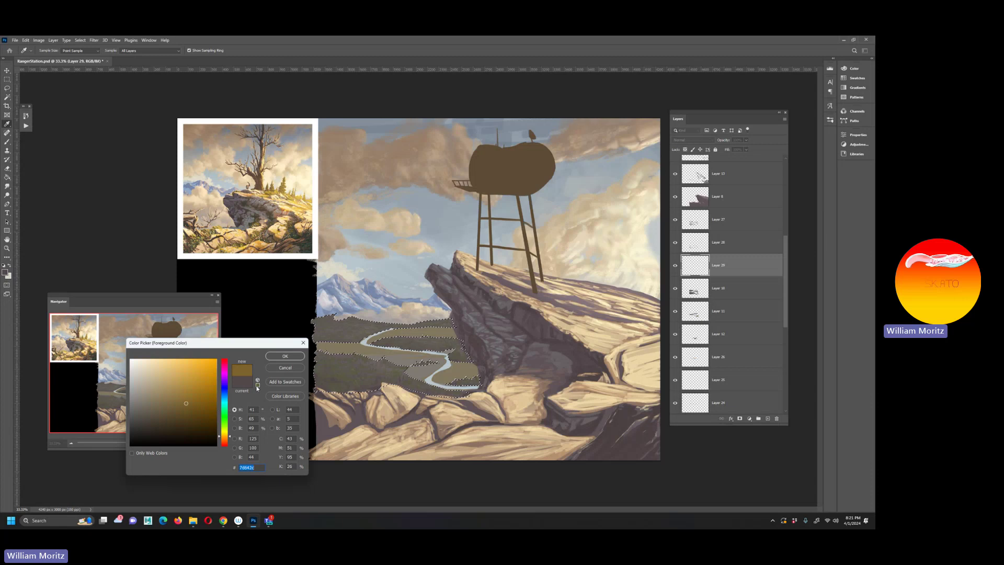
pyautogui.click(285, 355)
pyautogui.press('o')
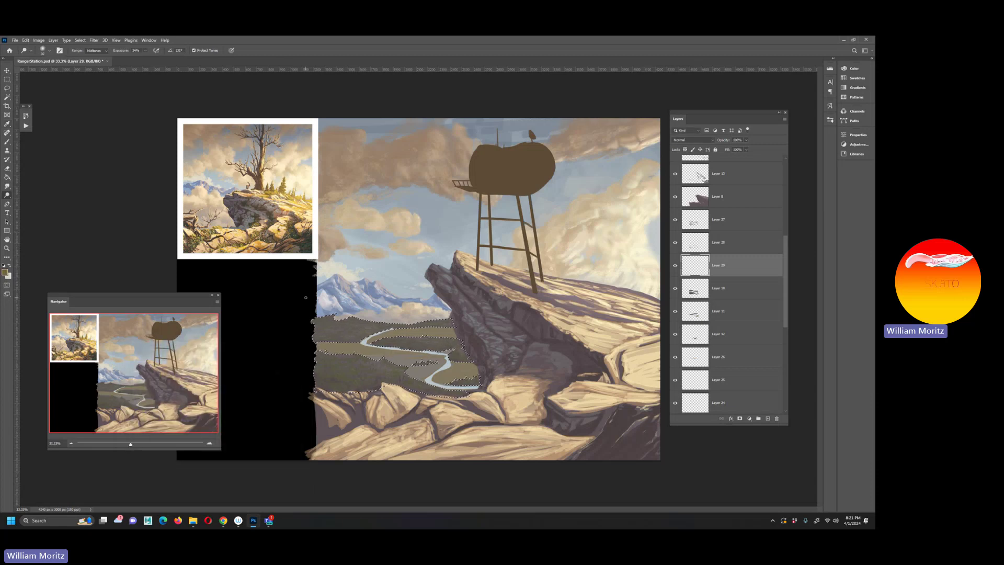
pyautogui.press('b')
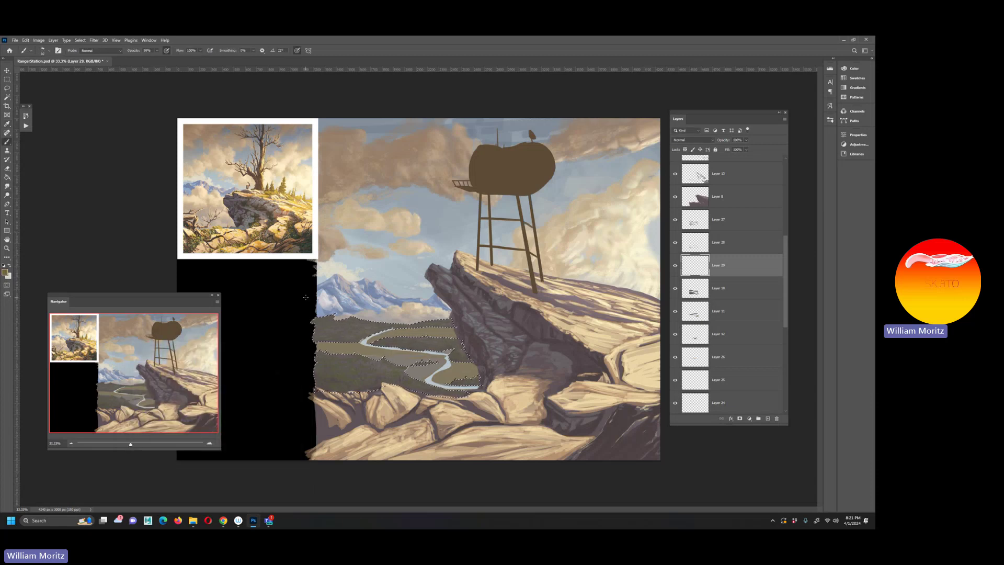
pyautogui.click(51, 52)
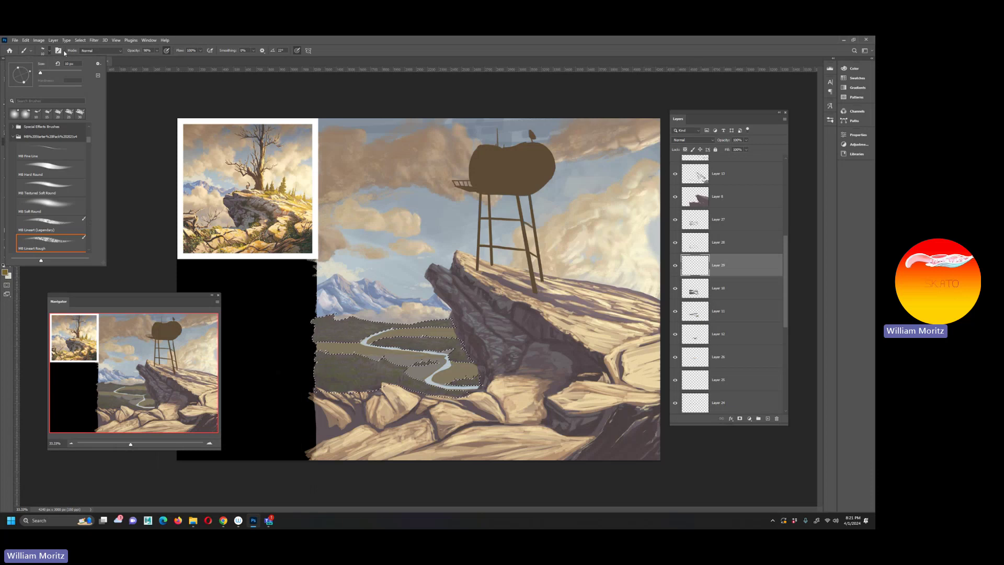
pyautogui.click(51, 173)
pyautogui.click(124, 214)
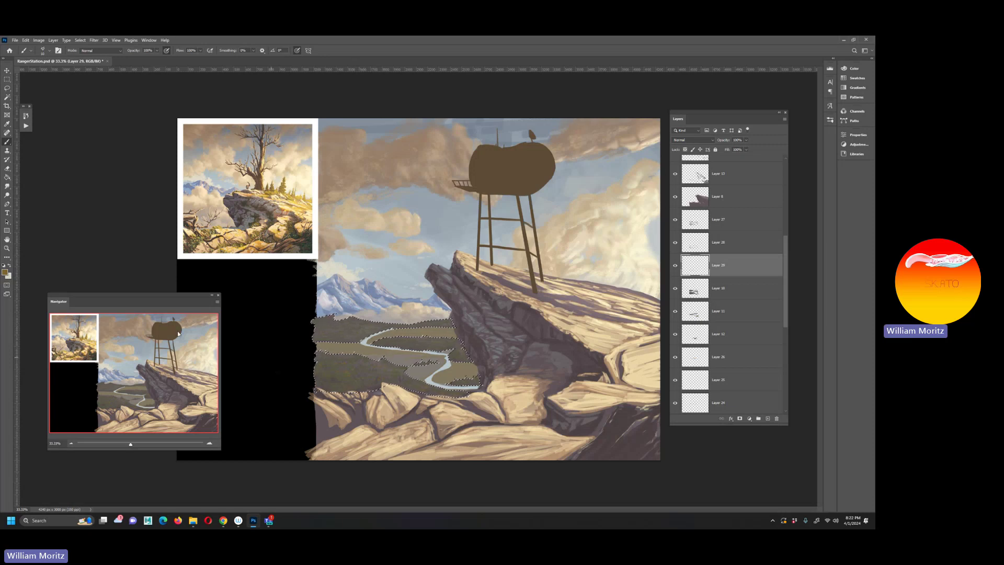
# Step: Sample yellow from the reference's trees, add a layer above Layer 27, paint small highlights on the valley vegetation at varying brush sizes, and deselect
pyautogui.press('i')
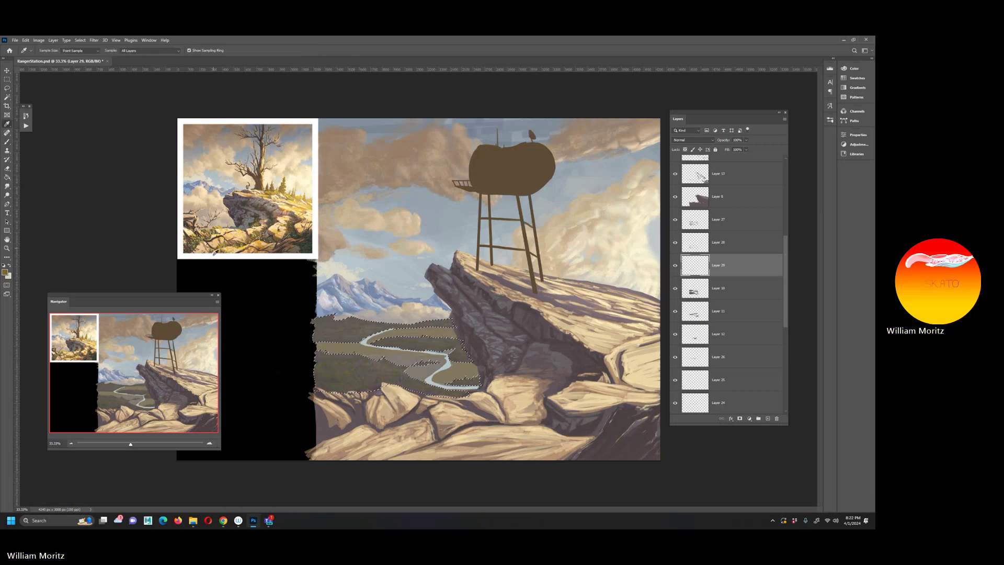
pyautogui.click(291, 195)
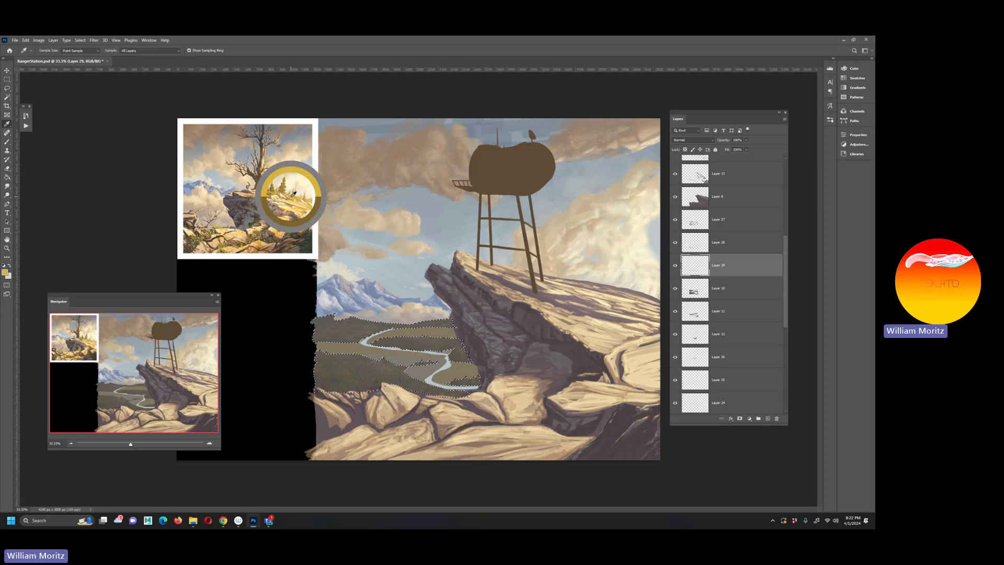
pyautogui.click(682, 222)
pyautogui.click(768, 419)
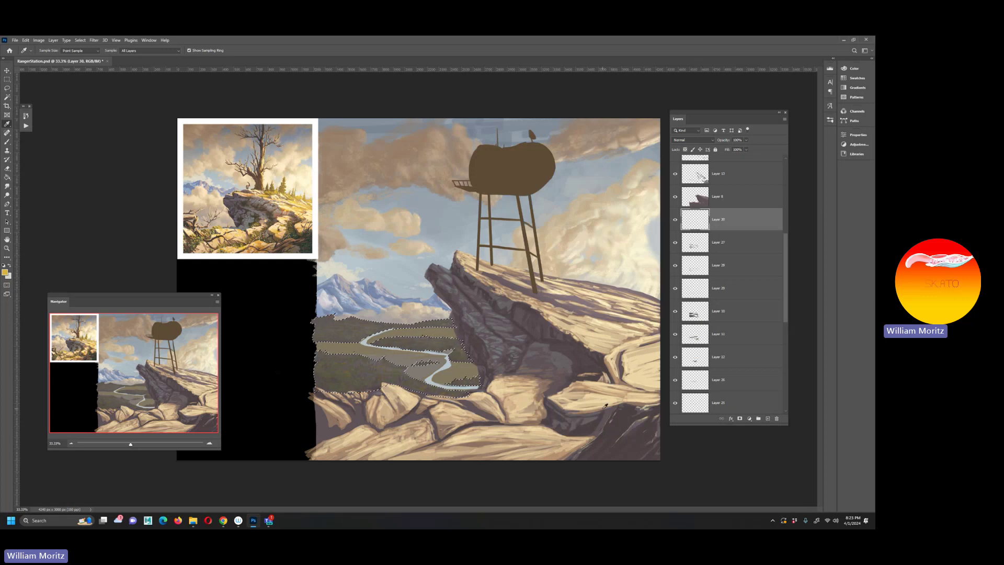
pyautogui.press('b')
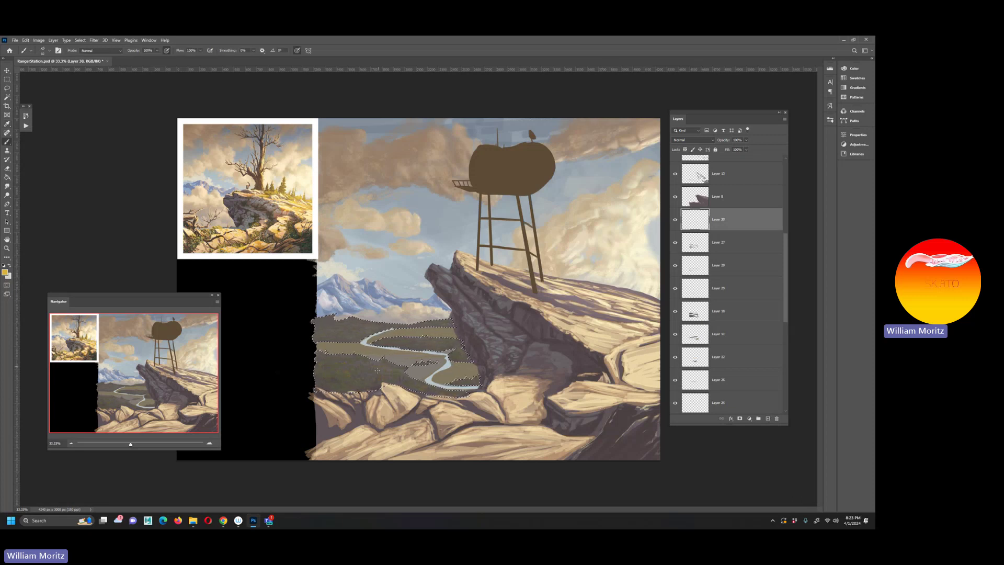
pyautogui.press(']')
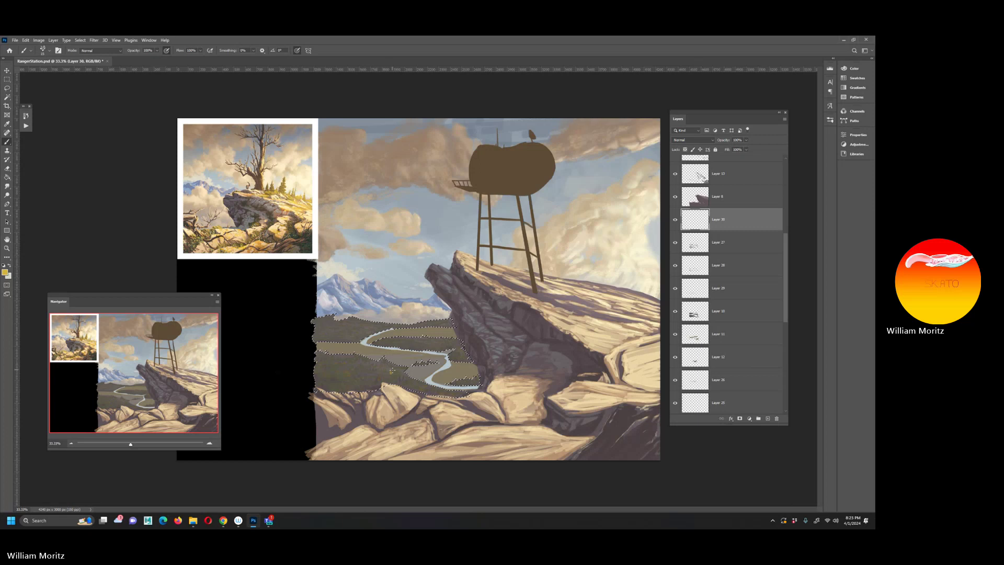
pyautogui.press('[')
pyautogui.press('[')
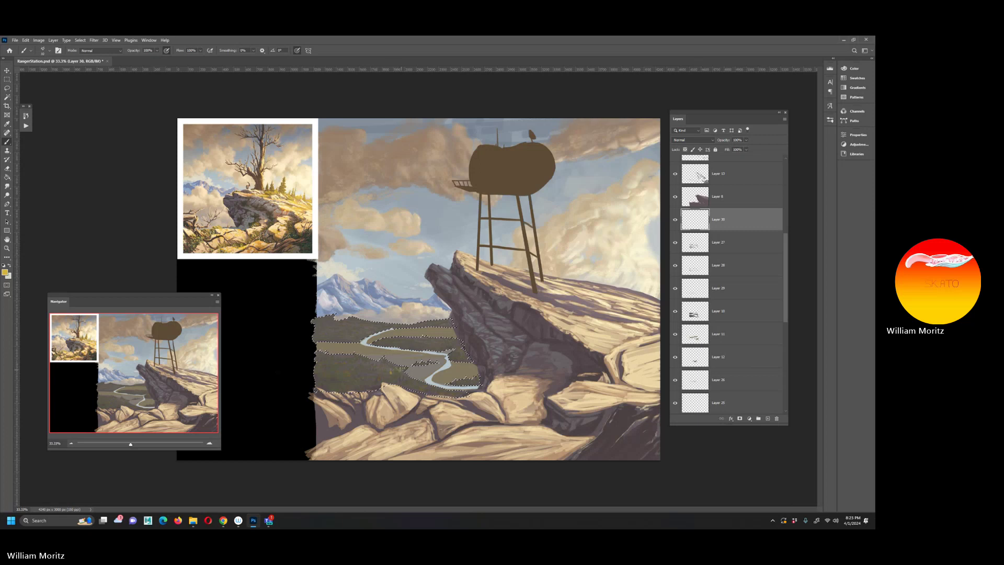
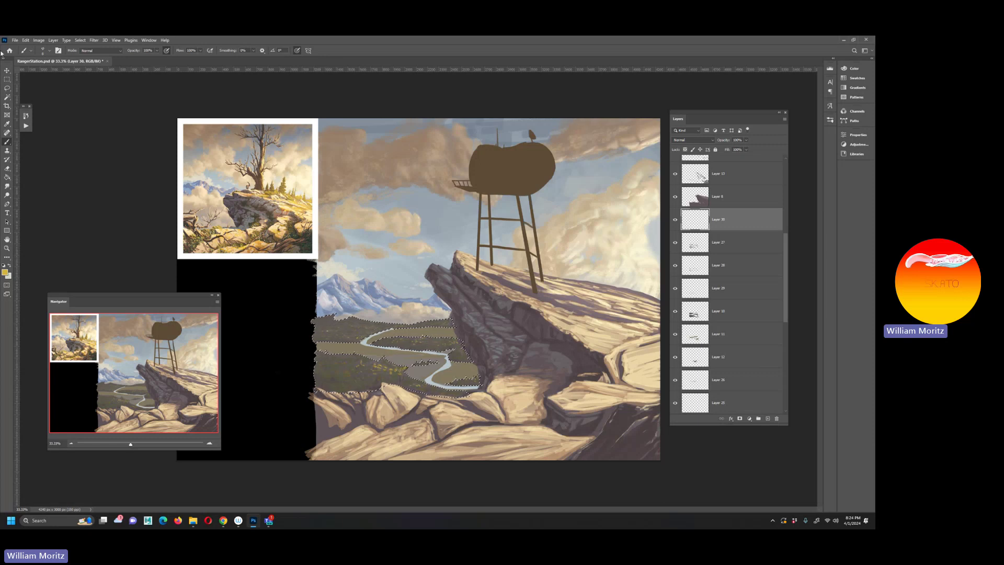
pyautogui.press('l')
pyautogui.hotkey('ctrl', 'd')
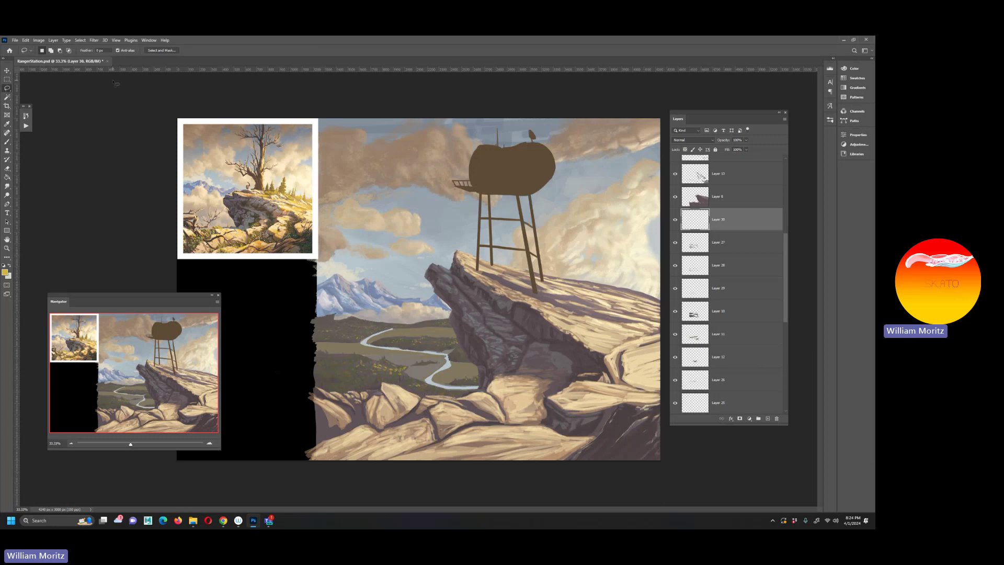
# Step: Try out the blend modes through Luminosity on the yellow highlight layer, ending back on Normal
pyautogui.click(688, 141)
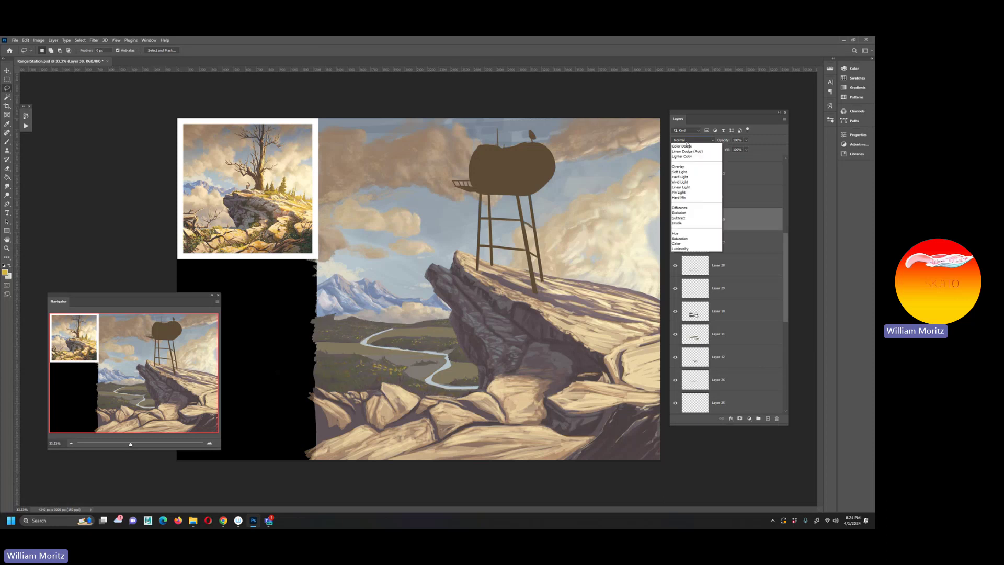
pyautogui.press('Escape')
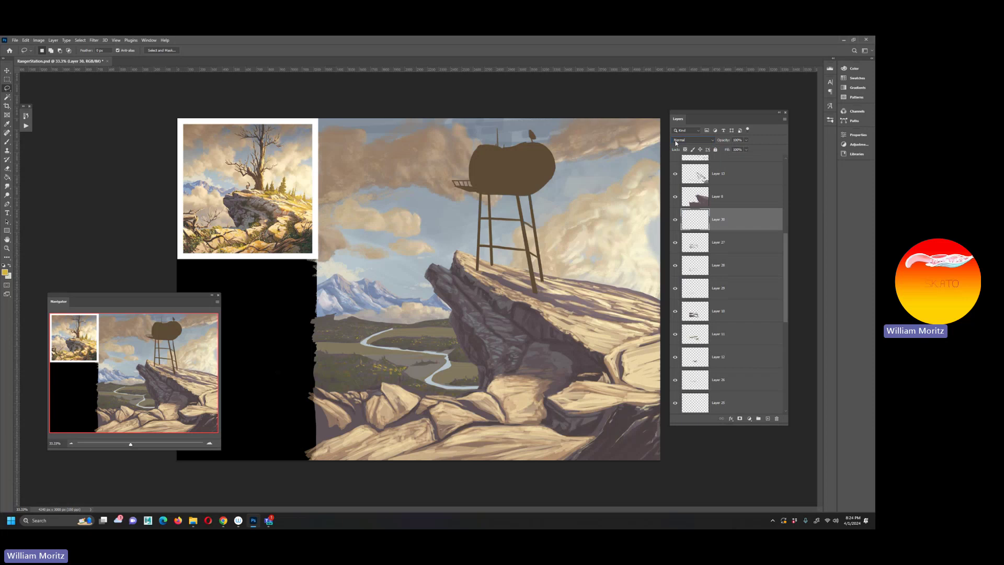
pyautogui.press('Down')
pyautogui.press('Down')
pyautogui.press('Down')
pyautogui.press('Down')
pyautogui.press('Down')
pyautogui.press('Down')
pyautogui.press('Down')
pyautogui.press('Down')
pyautogui.press('Down')
pyautogui.press('Down')
pyautogui.press('Down')
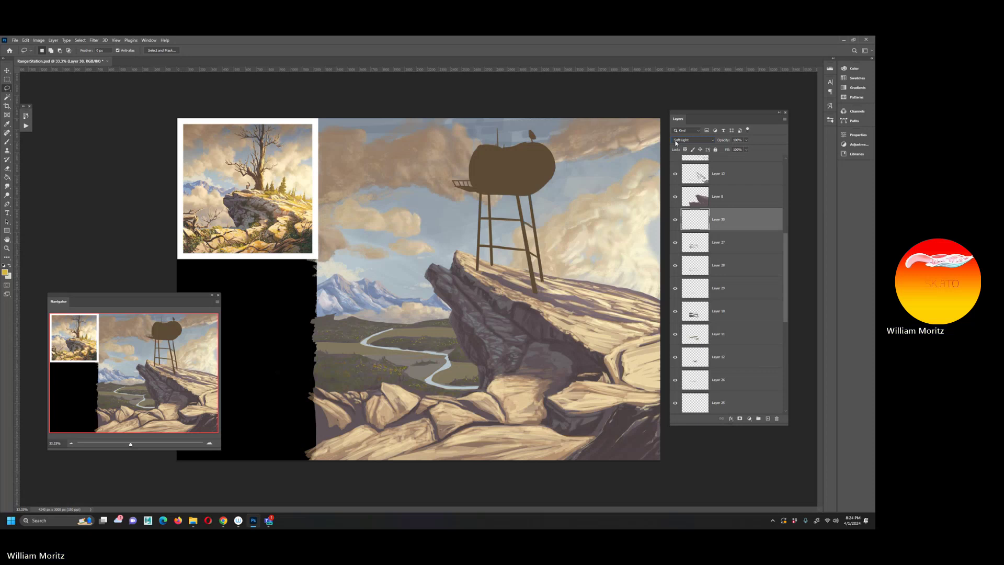
pyautogui.press('Down')
pyautogui.press('Down')
pyautogui.press('Down')
pyautogui.press('Down')
pyautogui.press('Down')
pyautogui.press('Down')
pyautogui.press('Down')
pyautogui.press('Down')
pyautogui.press('Down')
pyautogui.click(680, 140)
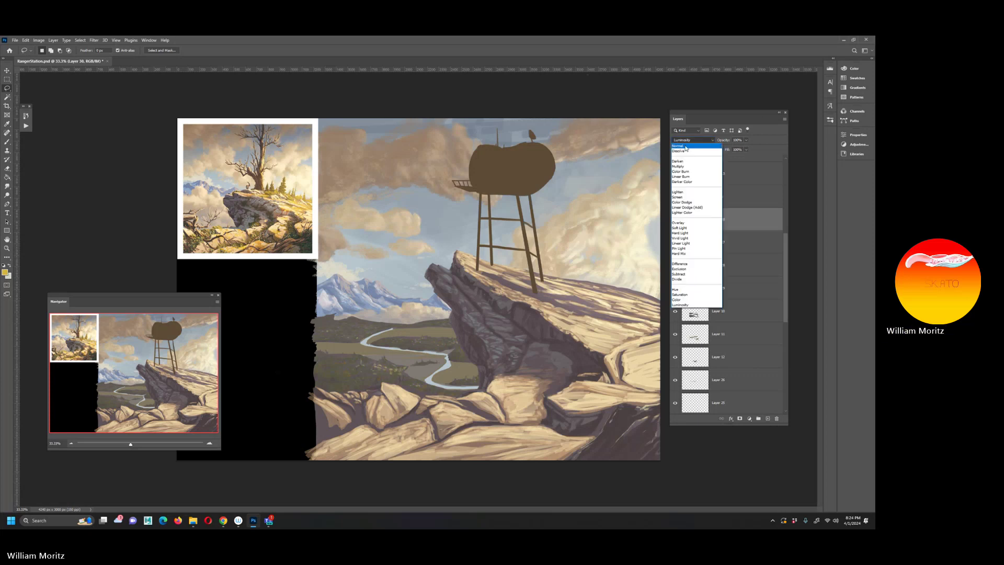
pyautogui.press('Return')
# Step: Tone down the yellow vegetation highlights with a Hue/Saturation adjustment
pyautogui.click(42, 40)
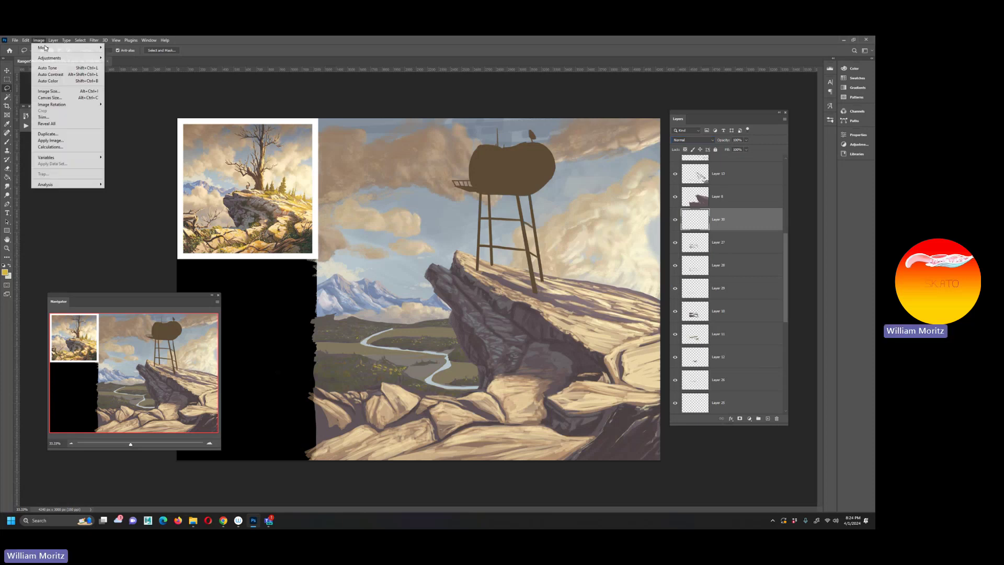
pyautogui.moveTo(57, 56)
pyautogui.click(130, 102)
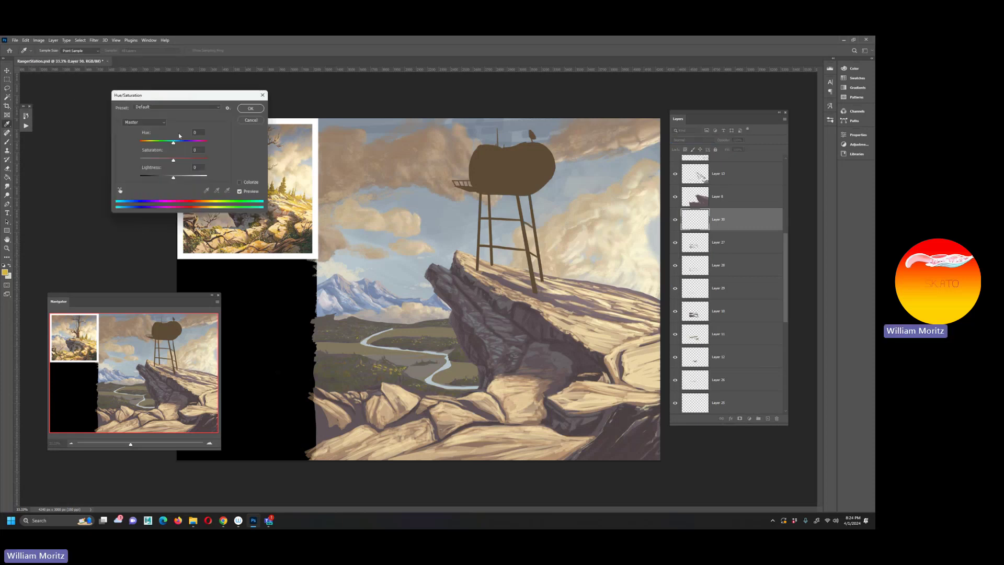
pyautogui.moveTo(174, 143); pyautogui.dragTo(167, 179)
pyautogui.click(252, 109)
pyautogui.press('l')
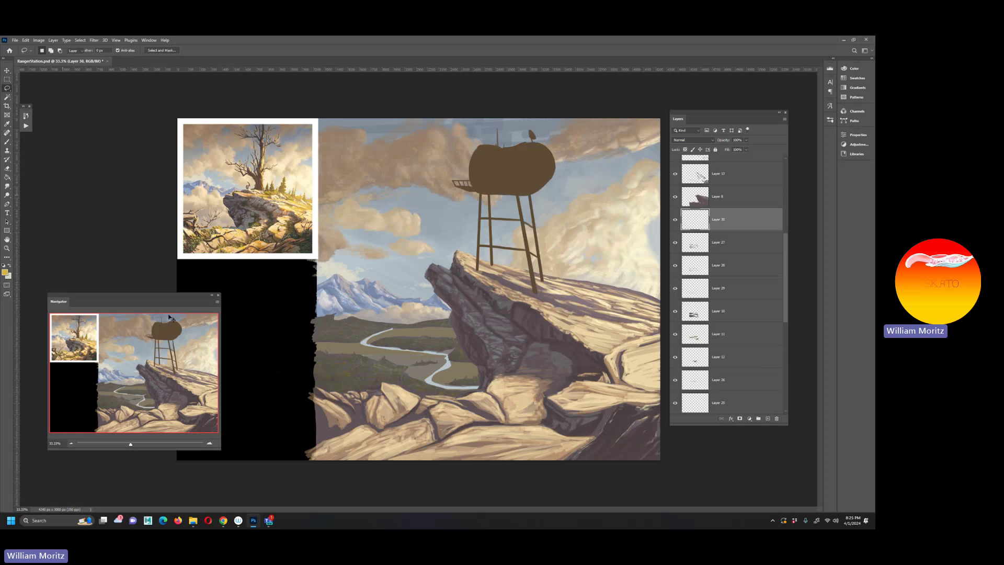
# Step: Check Layer 11 by toggling its visibility, add a new layer above it and load the riverside ground's outline as a selection
pyautogui.press('v')
pyautogui.rightClick(338, 351)
pyautogui.click(692, 338)
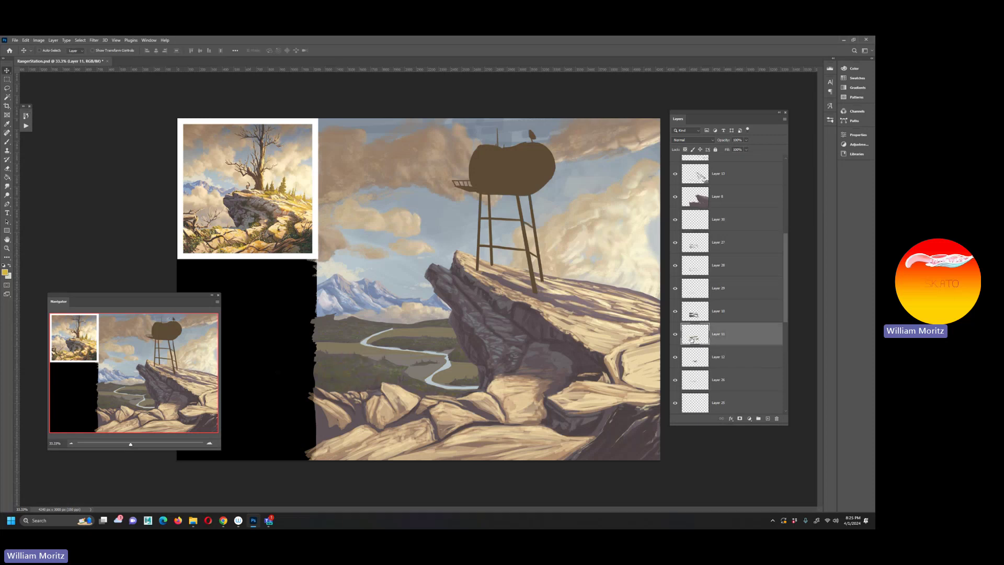
pyautogui.click(675, 334)
pyautogui.click(675, 335)
pyautogui.hotkey('ctrl', 's')
pyautogui.hotkey('ctrl', 'shift', 'alt', 'n')
pyautogui.hotkey('ctrl', 'shift', 'd')
pyautogui.press('i')
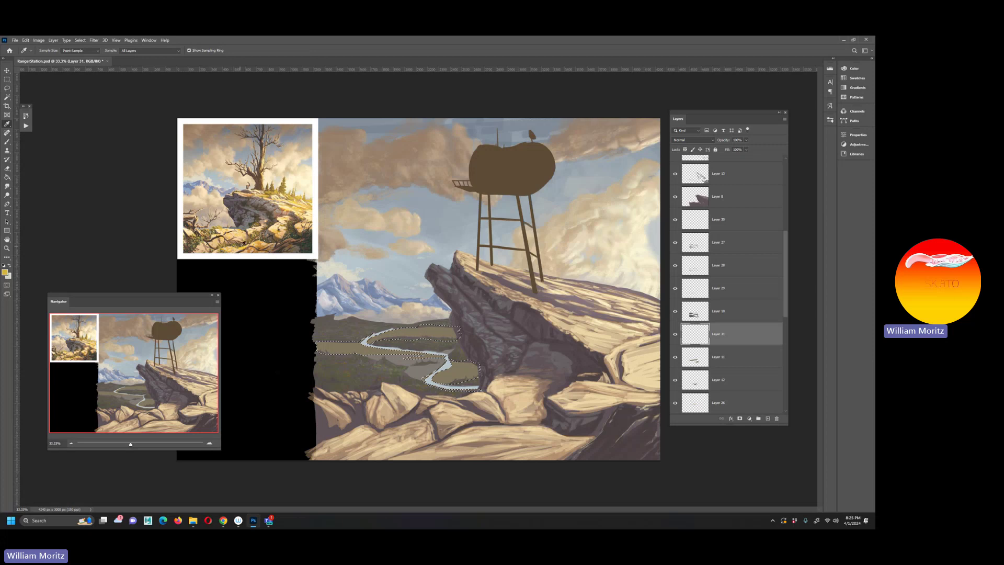
# Step: Pick a light olive green based on the valley ground and paint grassy variation over the selected riverside areas
pyautogui.click(5, 272)
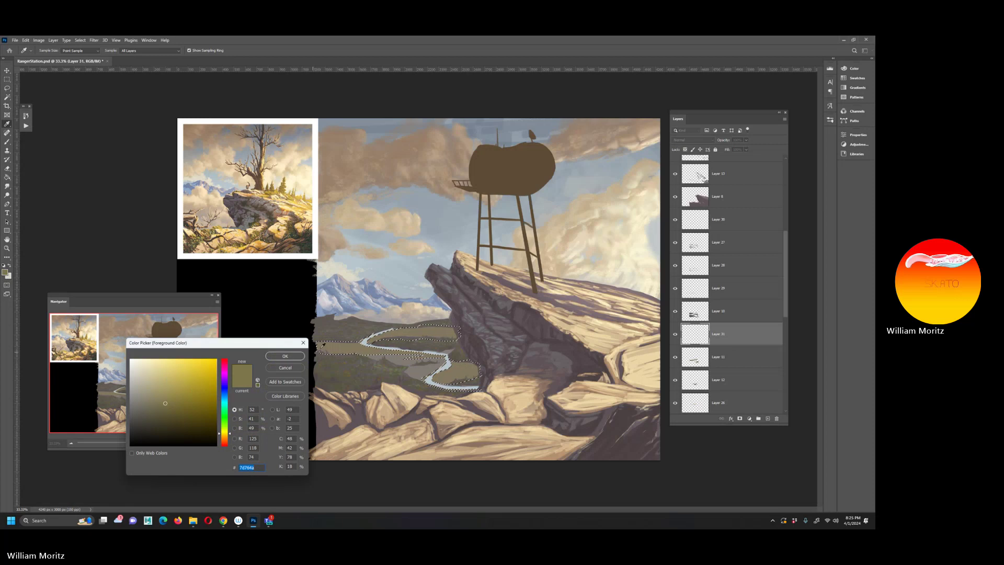
pyautogui.click(324, 346)
pyautogui.click(326, 350)
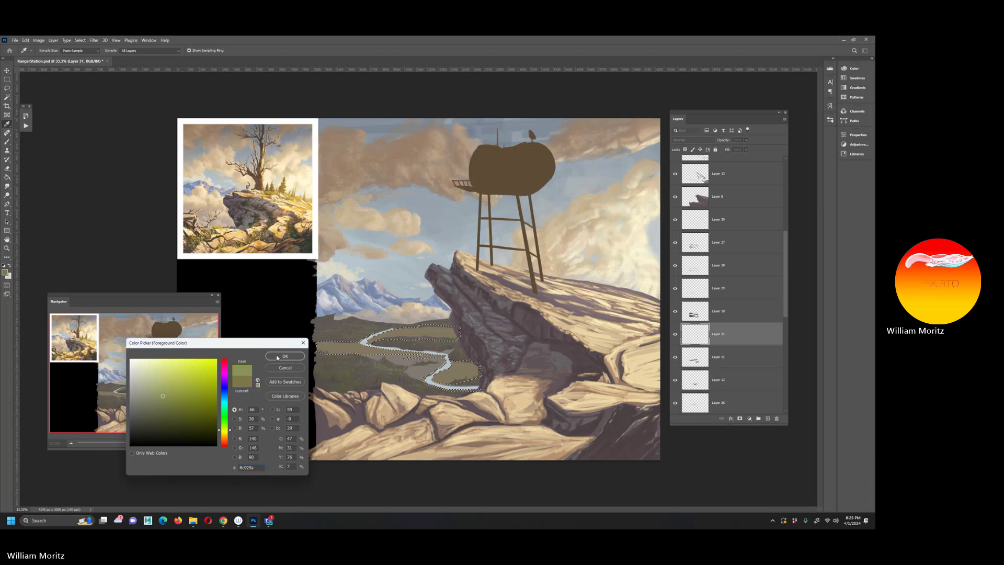
pyautogui.press('Return')
pyautogui.press('b')
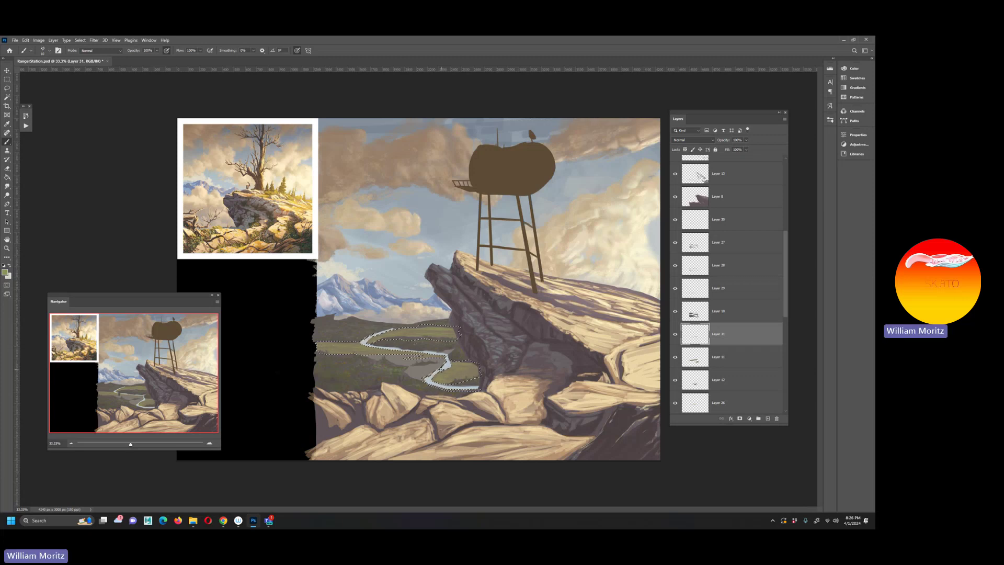
# Step: Lighten the newly painted green on the riverside ground with the Dodge tool, using a larger brush
pyautogui.click(7, 195)
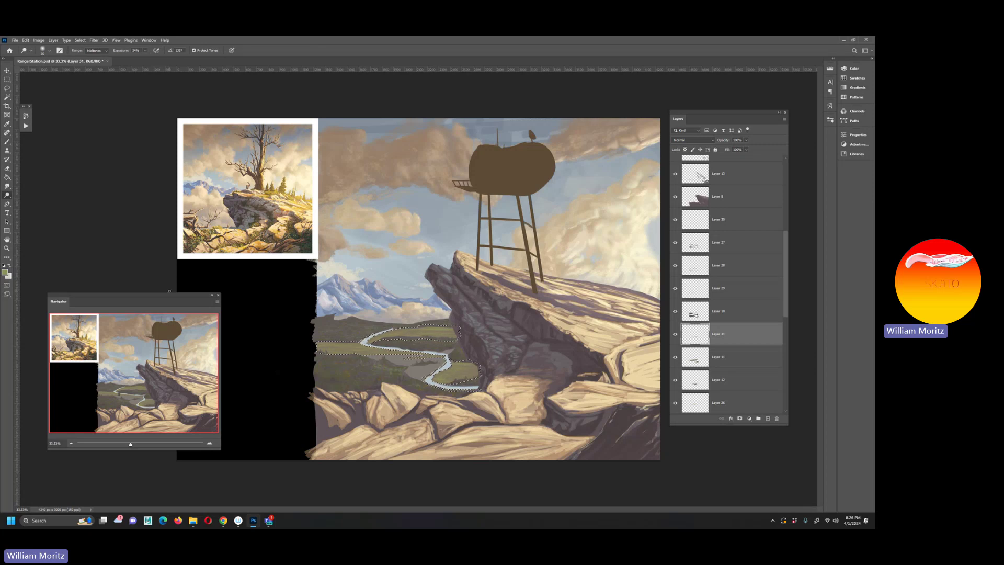
pyautogui.press(']')
pyautogui.press(']')
pyautogui.press(']')
pyautogui.press(']')
pyautogui.press(']')
pyautogui.press(']')
pyautogui.press(']')
pyautogui.press(']')
# Step: Darken parts of the riverside ground on Layer 11 with the Burn tool, adjusting the brush size
pyautogui.click(740, 361)
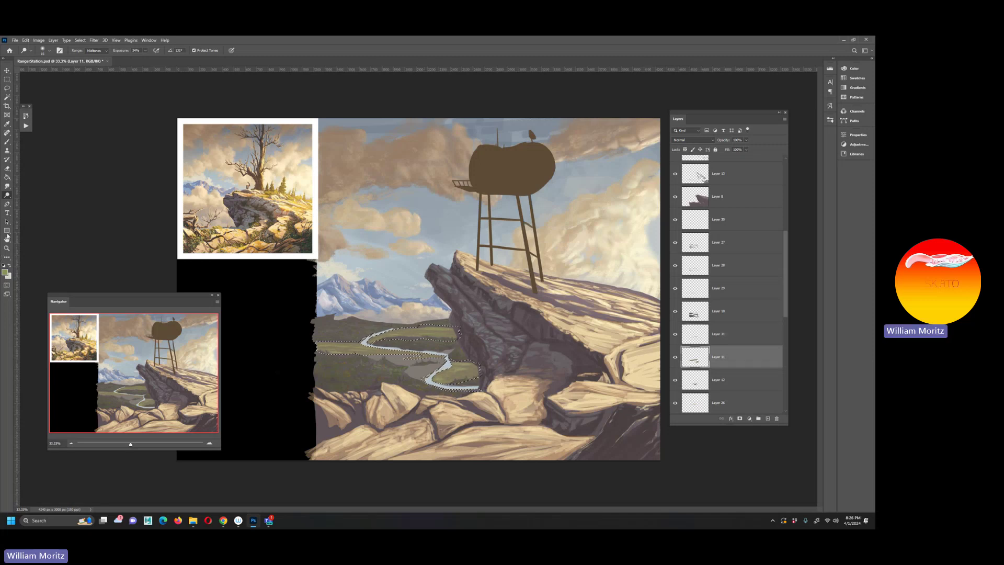
pyautogui.keyDown('alt'); pyautogui.click(8, 196); pyautogui.keyUp('alt')
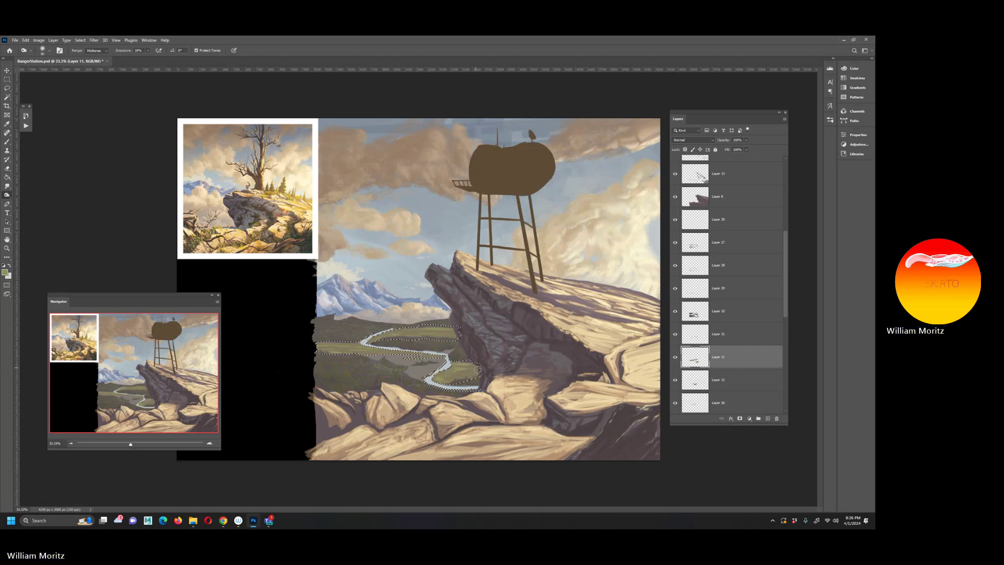
pyautogui.press(']')
pyautogui.press(']')
pyautogui.press(']')
pyautogui.press(']')
pyautogui.press('[')
pyautogui.press('[')
pyautogui.press('[')
pyautogui.press('[')
# Step: Lighten parts of the riverside ground on Layer 11 with the Dodge tool
pyautogui.rightClick(7, 195)
pyautogui.click(32, 202)
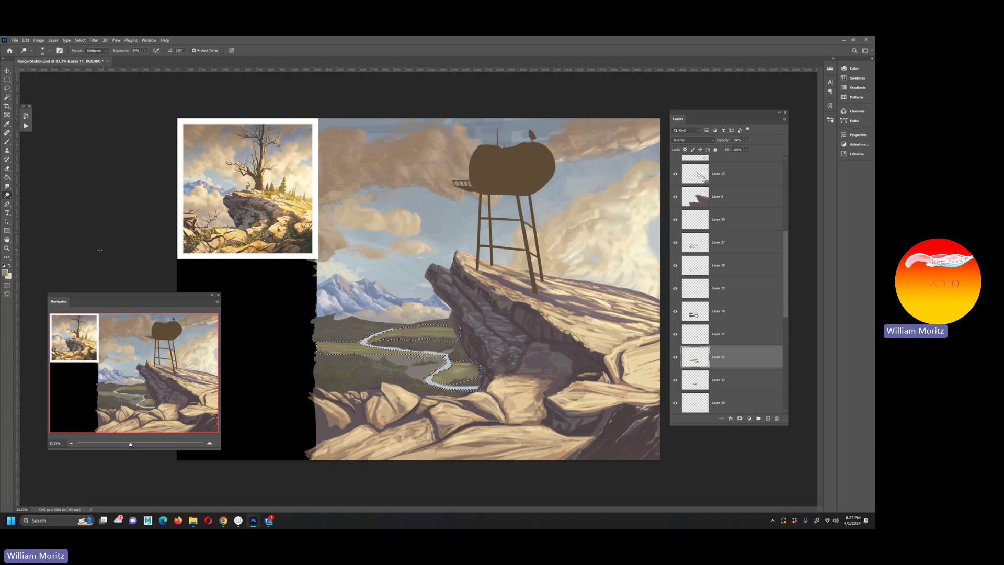
pyautogui.moveTo(7, 196); pyautogui.dragTo(27, 199)
pyautogui.click(27, 200)
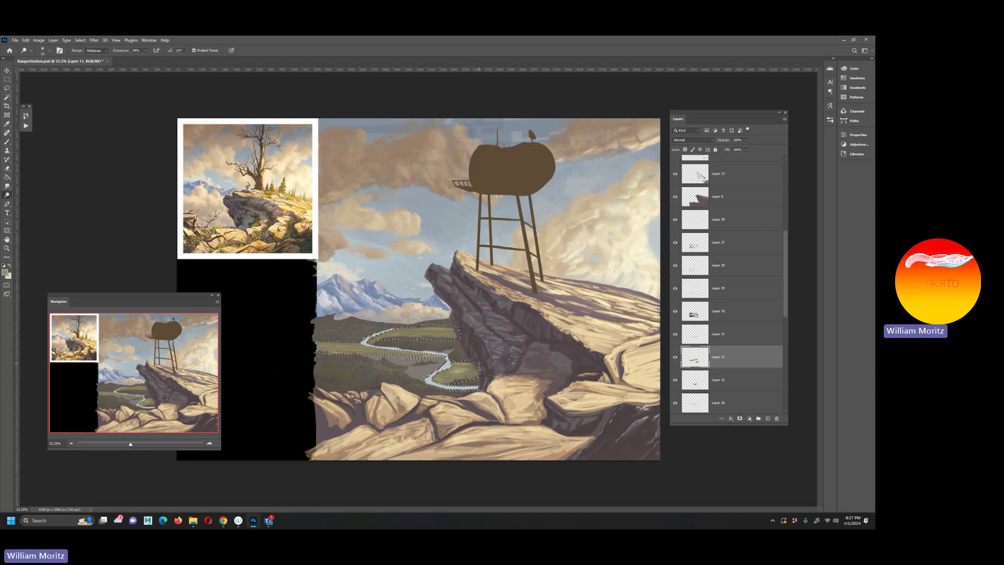
# Step: Darken more of the riverside ground on Layer 11 with the Burn tool and clear the selection
pyautogui.moveTo(7, 195); pyautogui.dragTo(32, 201)
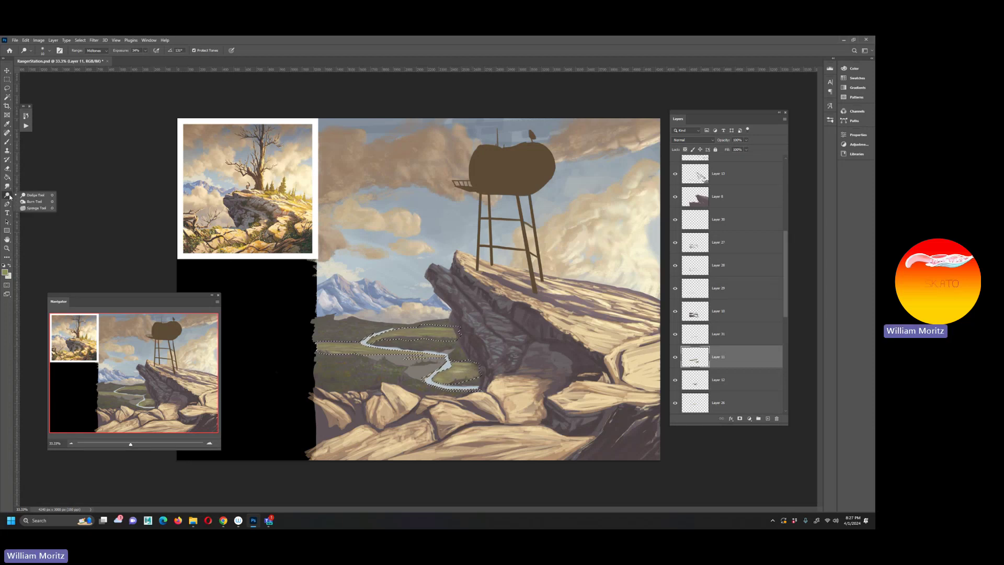
pyautogui.click(31, 201)
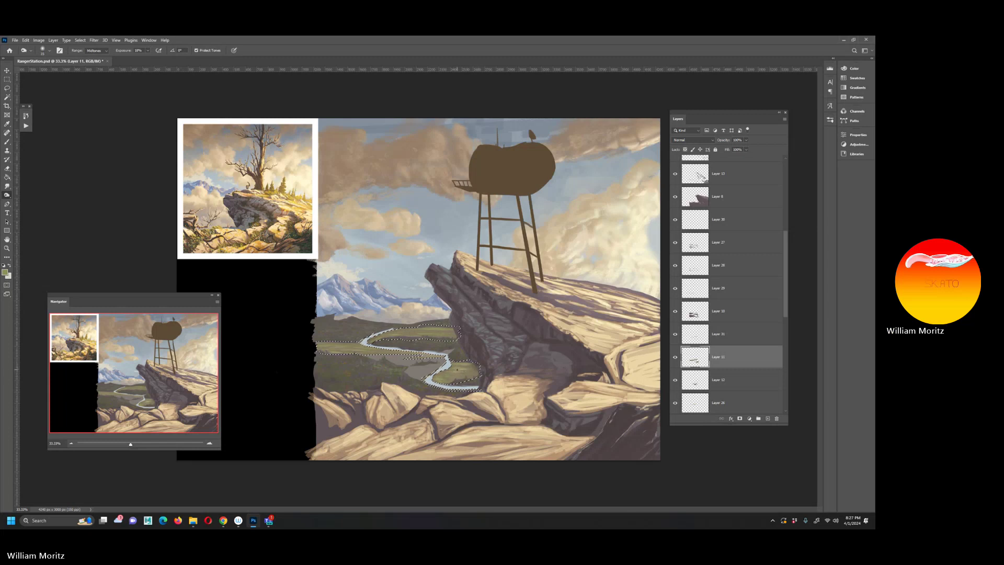
pyautogui.press('r')
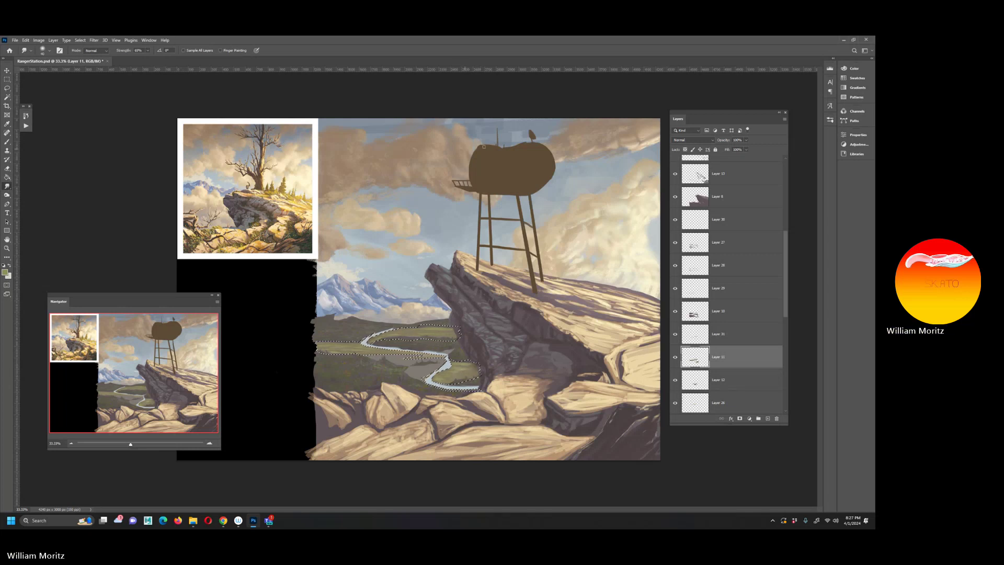
pyautogui.press('l')
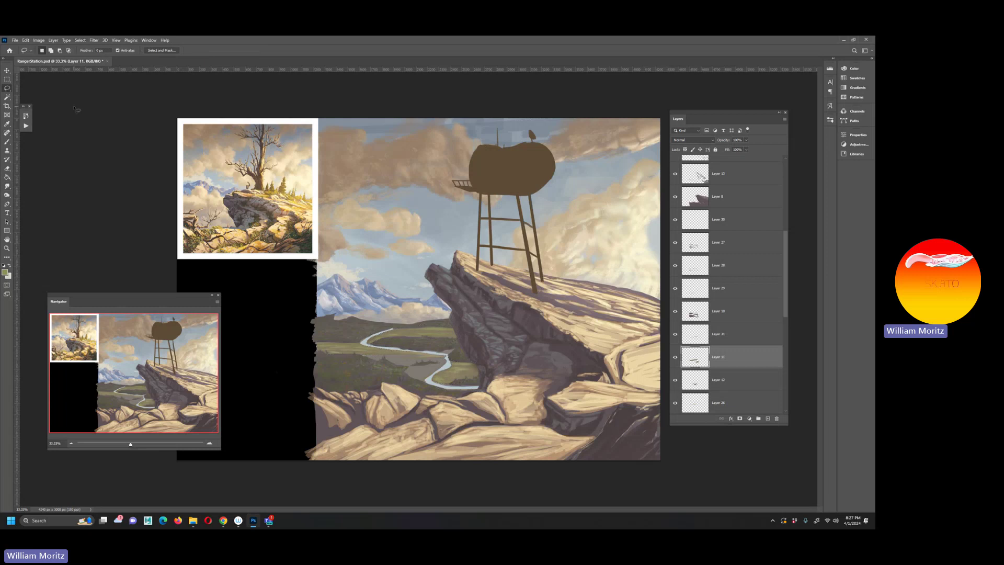
# Step: Activate Layer 12 in the valley and load its painted area as a selection
pyautogui.hotkey('ctrl', 'd')
pyautogui.click(7, 248)
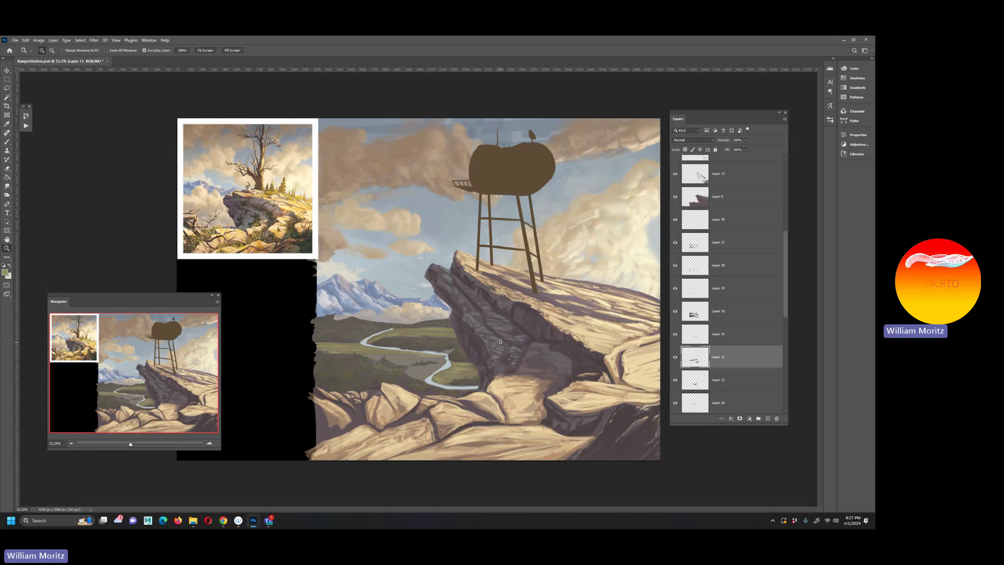
pyautogui.press('v')
pyautogui.rightClick(417, 373)
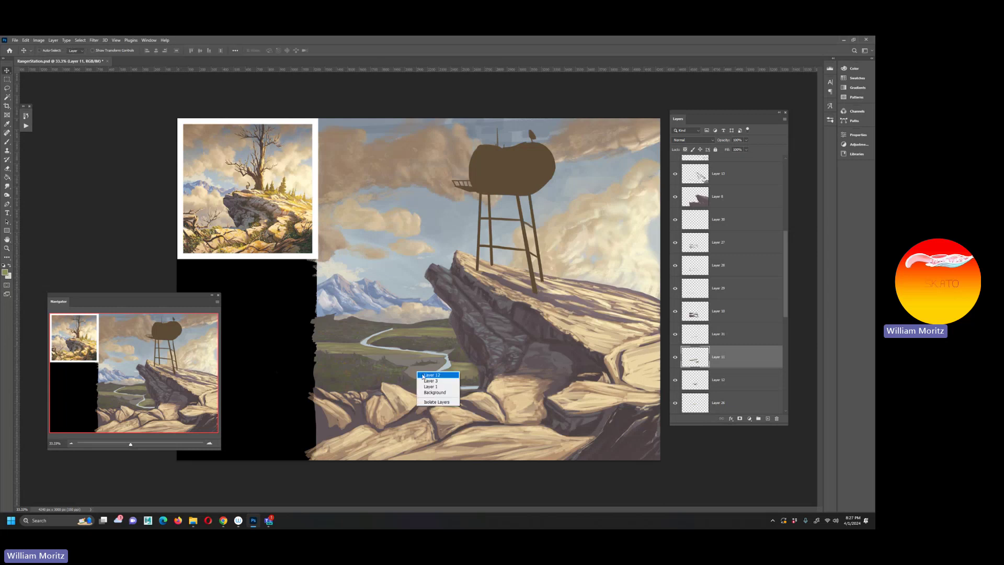
pyautogui.click(432, 375)
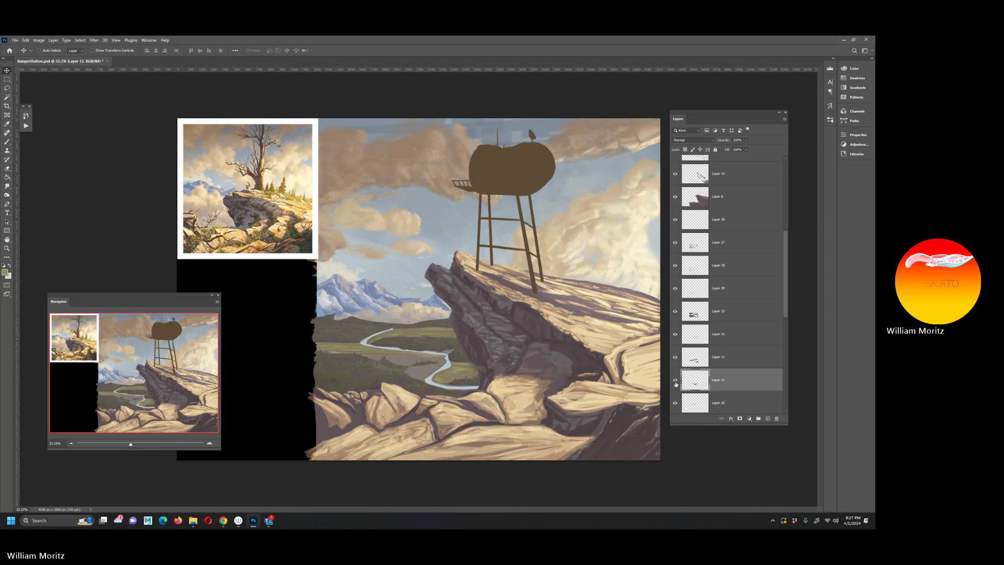
pyautogui.keyDown('ctrl'); pyautogui.click(694, 383); pyautogui.keyUp('ctrl')
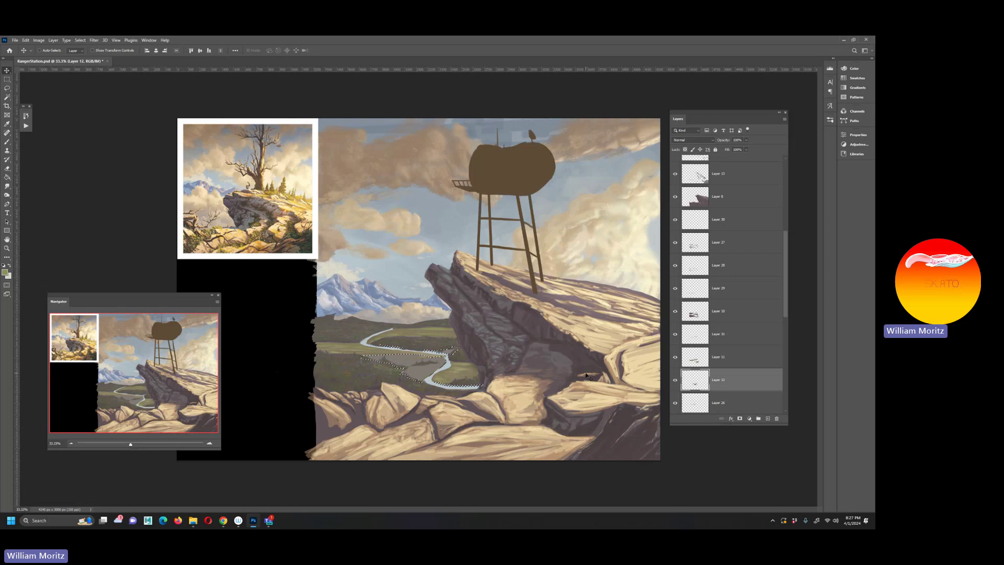
# Step: Choose the grey-brown 786d60 as foreground colour and paint within the selected riverside area on Layer 12
pyautogui.press('i')
pyautogui.hotkey('alt', 'c')
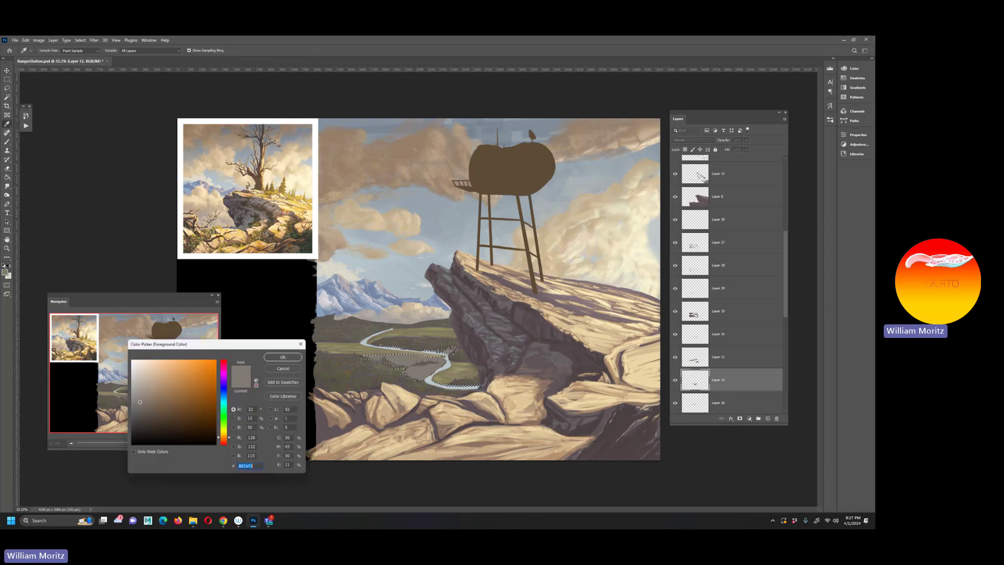
pyautogui.click(147, 405)
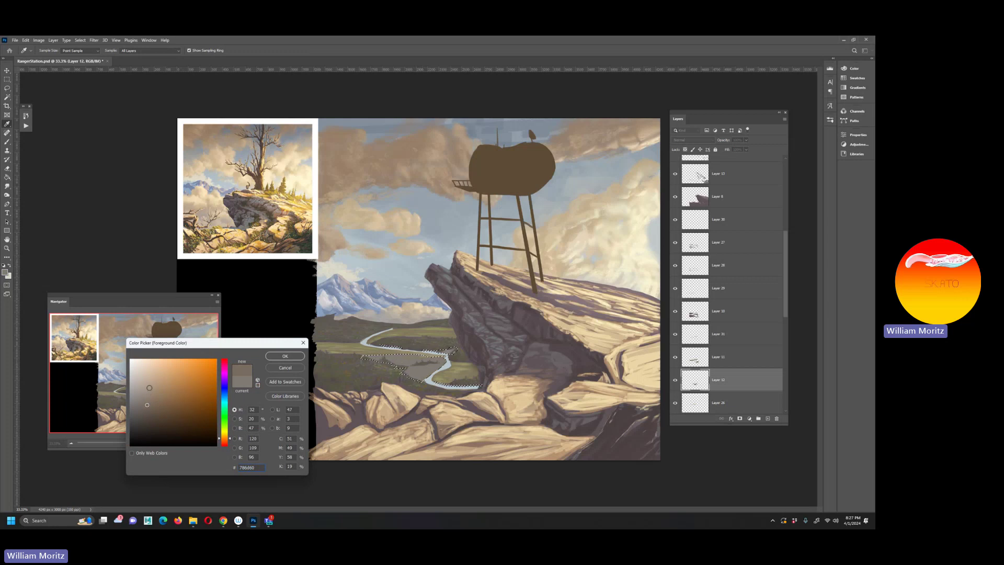
pyautogui.press('Return')
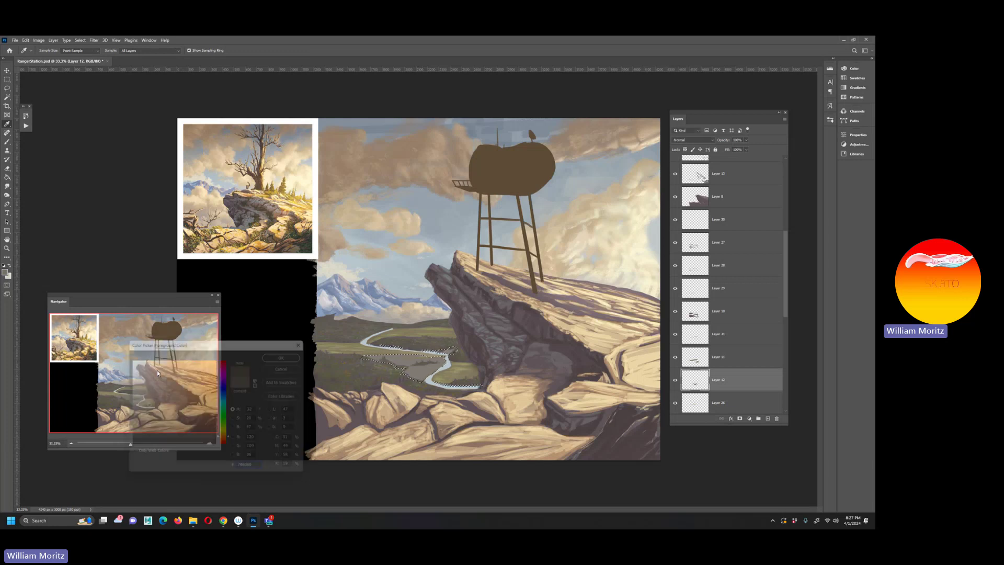
pyautogui.press('b')
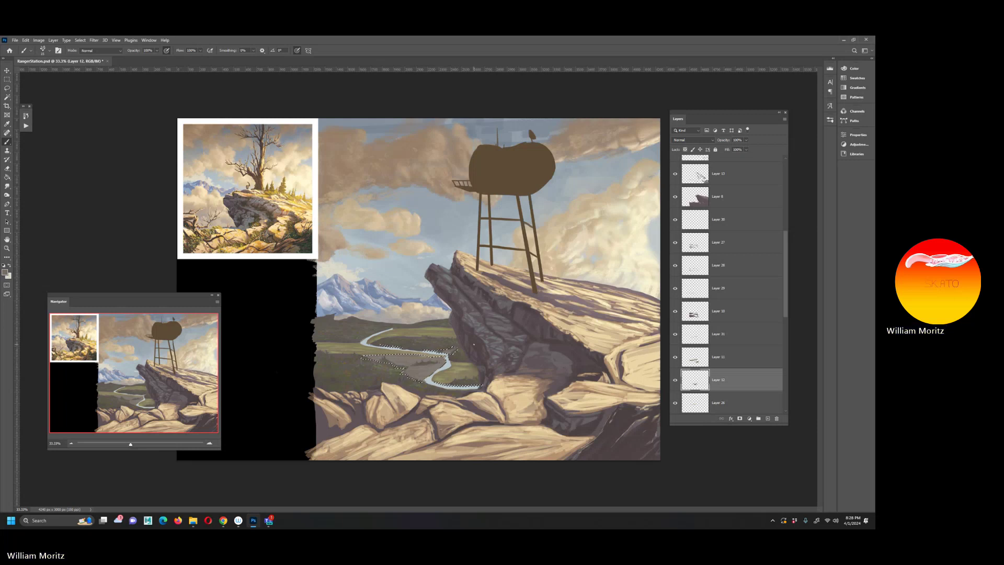
# Step: Sample the riverside ground, set the foreground colour to the lighter 998b7a and paint it inside the selection
pyautogui.press('i')
pyautogui.click(426, 372)
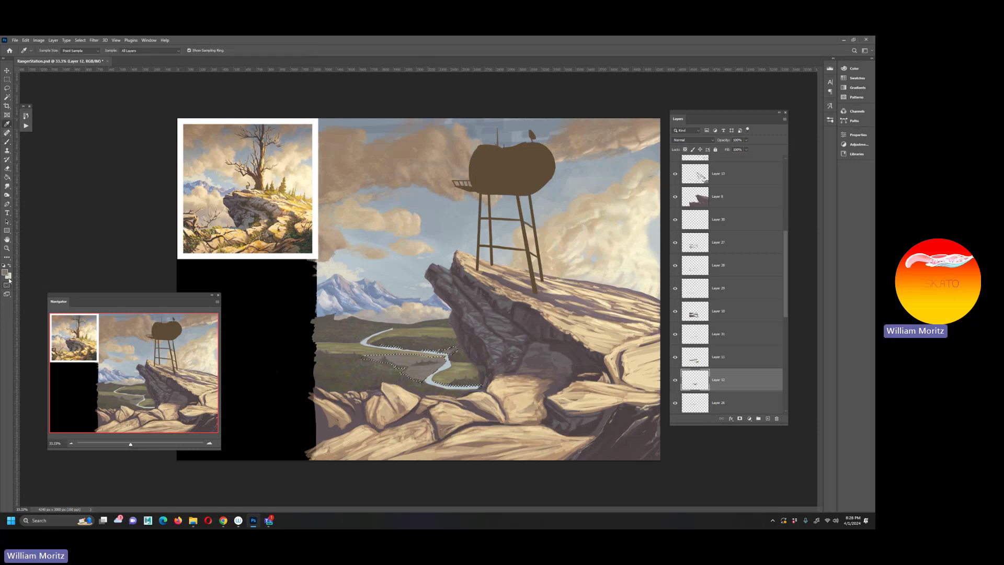
pyautogui.click(5, 272)
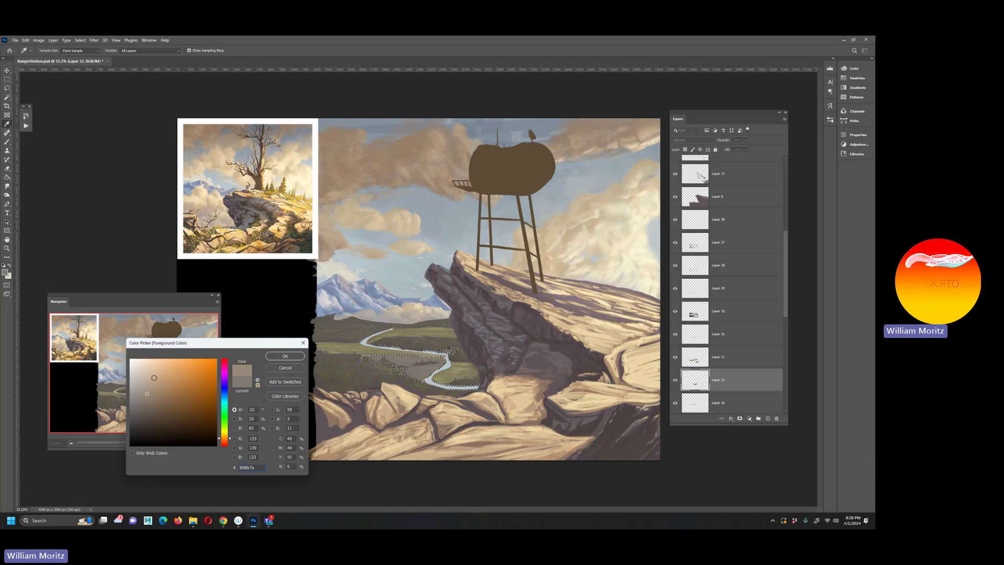
pyautogui.press('Return')
pyautogui.press('b')
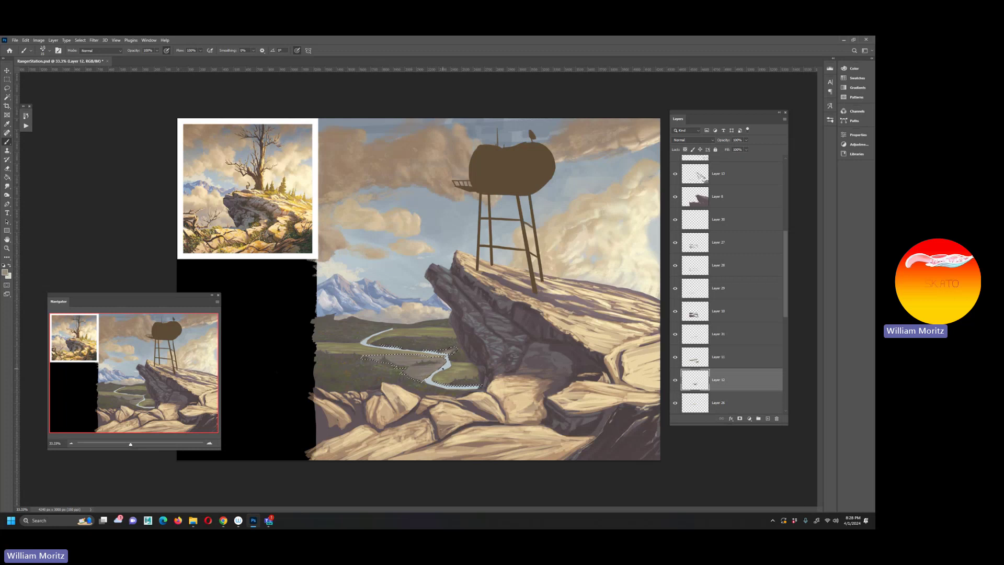
# Step: Lighten parts of the selected riverside area on Layer 12 with the Dodge tool, using a larger brush
pyautogui.rightClick(7, 195)
pyautogui.click(26, 194)
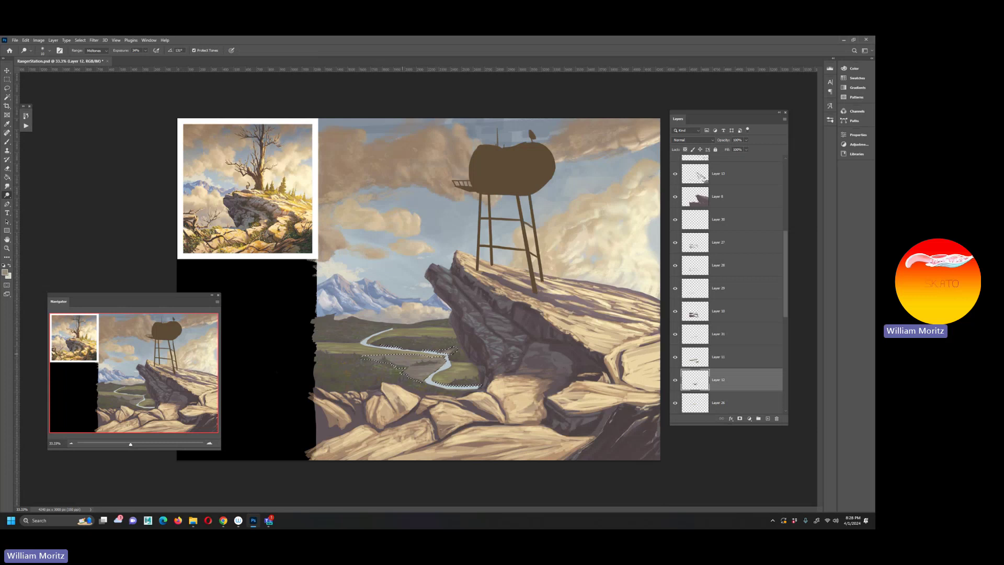
pyautogui.press(']')
pyautogui.press(']')
pyautogui.moveTo(421, 356)
pyautogui.mouseDown()
pyautogui.moveTo(428, 364)
pyautogui.moveTo(420, 360)
pyautogui.mouseUp()
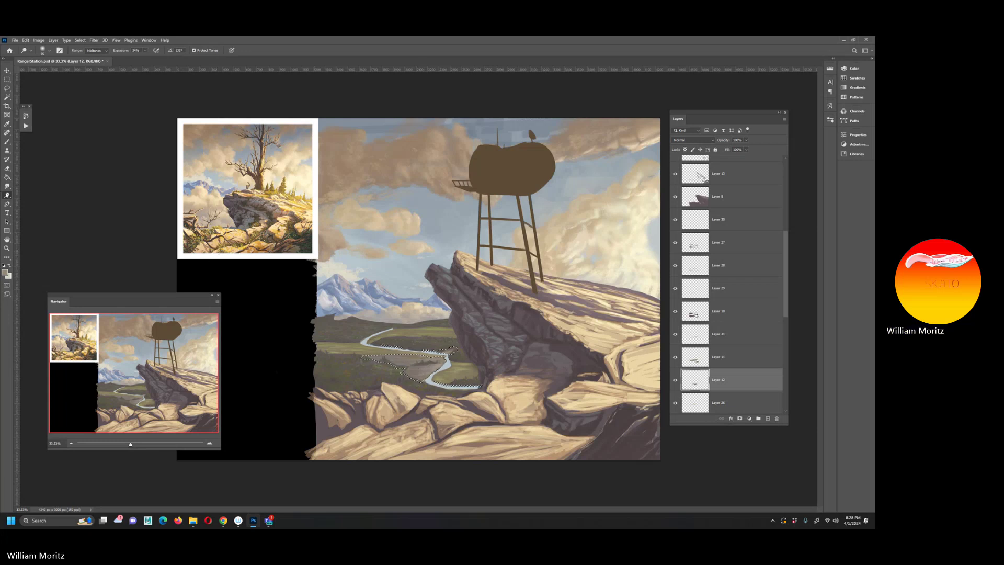
# Step: Darken parts of the selected riverside area on Layer 12 with the Burn tool and clear the selection
pyautogui.rightClick(7, 195)
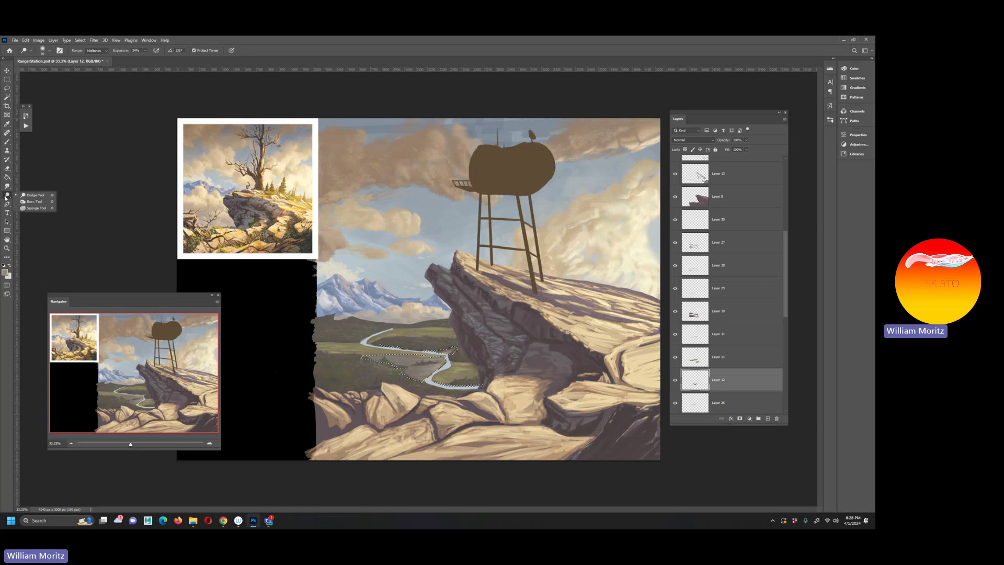
pyautogui.click(24, 201)
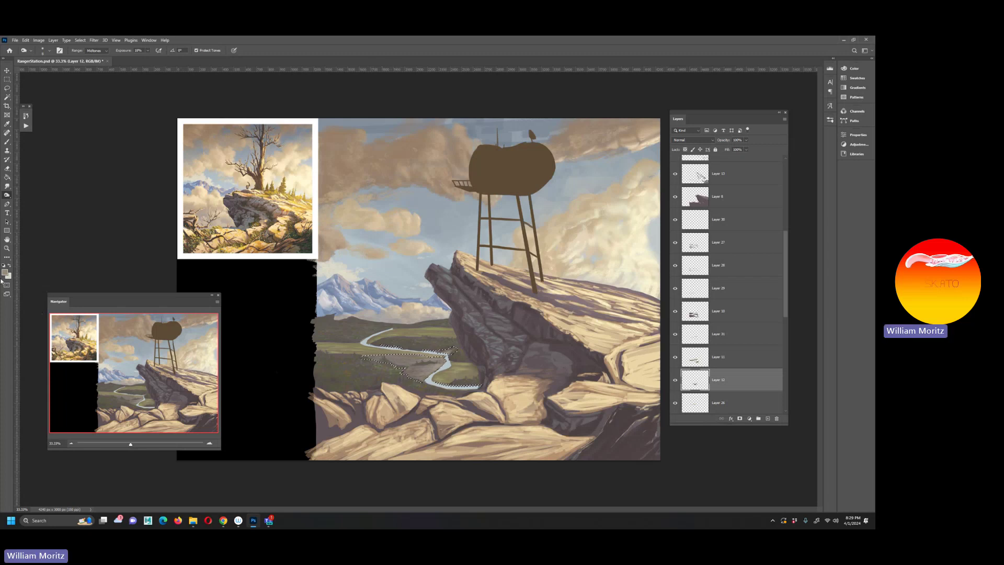
pyautogui.press('z')
pyautogui.hotkey('ctrl', '-')
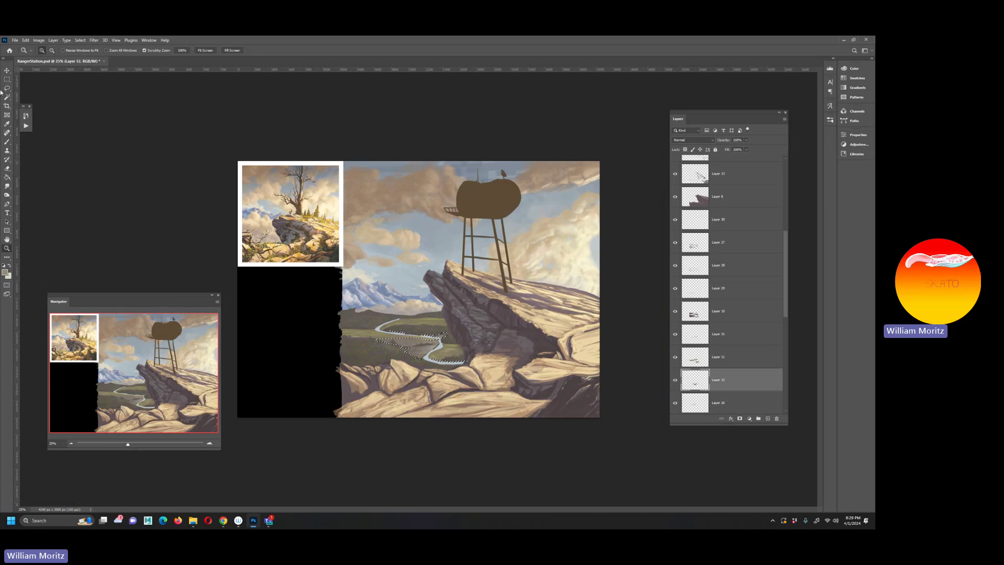
pyautogui.click(3, 89)
pyautogui.hotkey('ctrl', 'd')
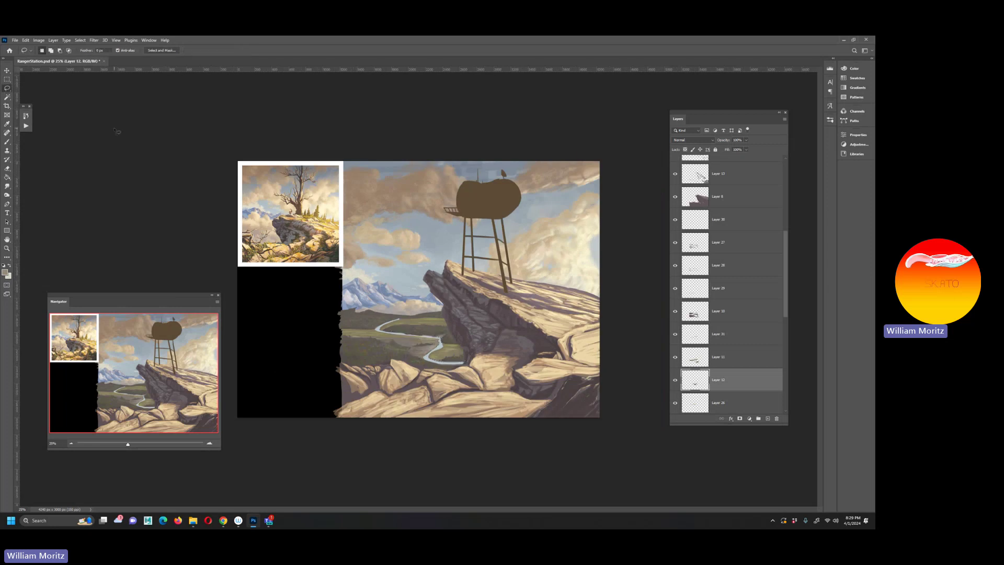
# Step: Add a new layer directly above the sky layer and paint on it with a sampled blue-grey tone
pyautogui.press('v')
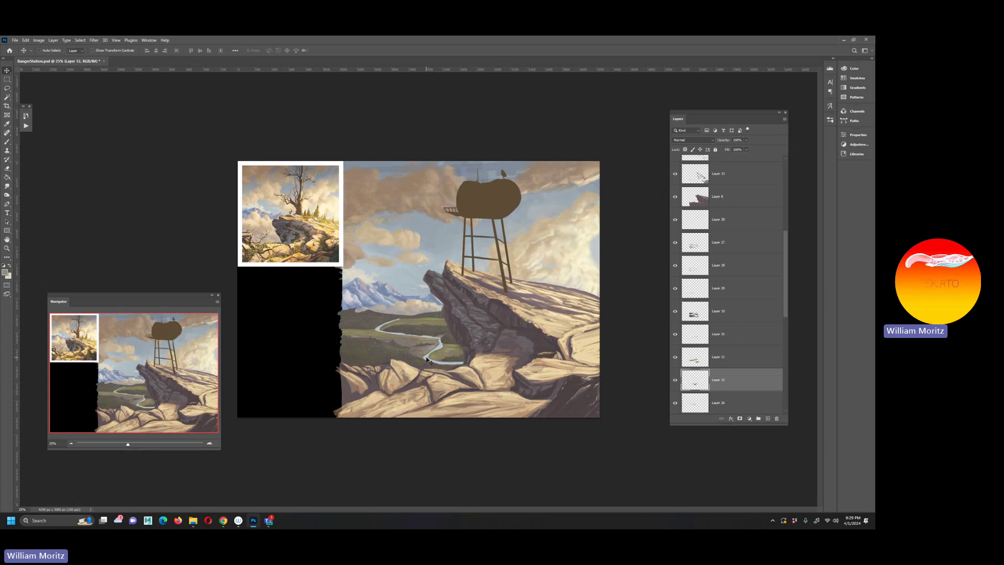
pyautogui.rightClick(430, 361)
pyautogui.click(435, 361)
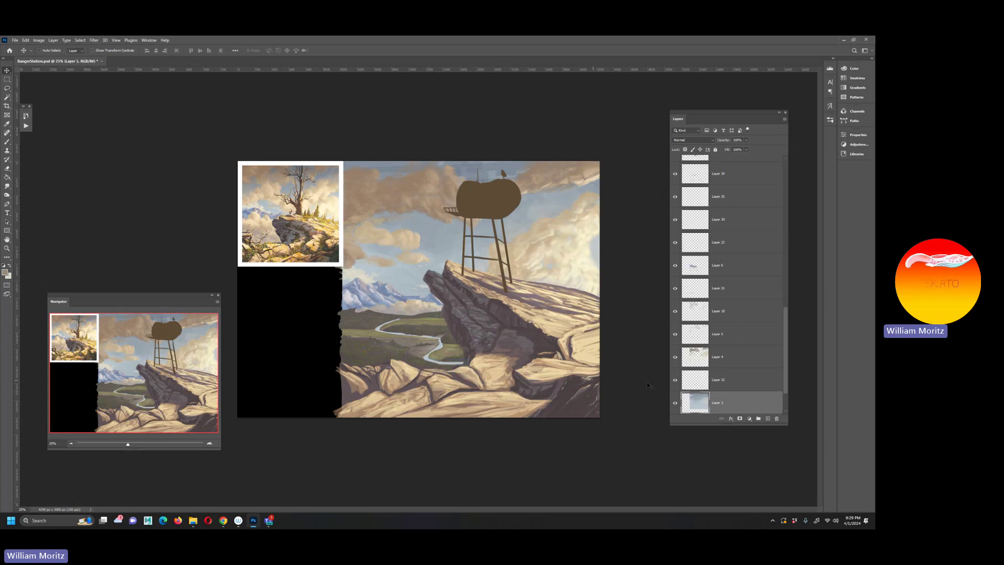
pyautogui.click(769, 418)
pyautogui.press('i')
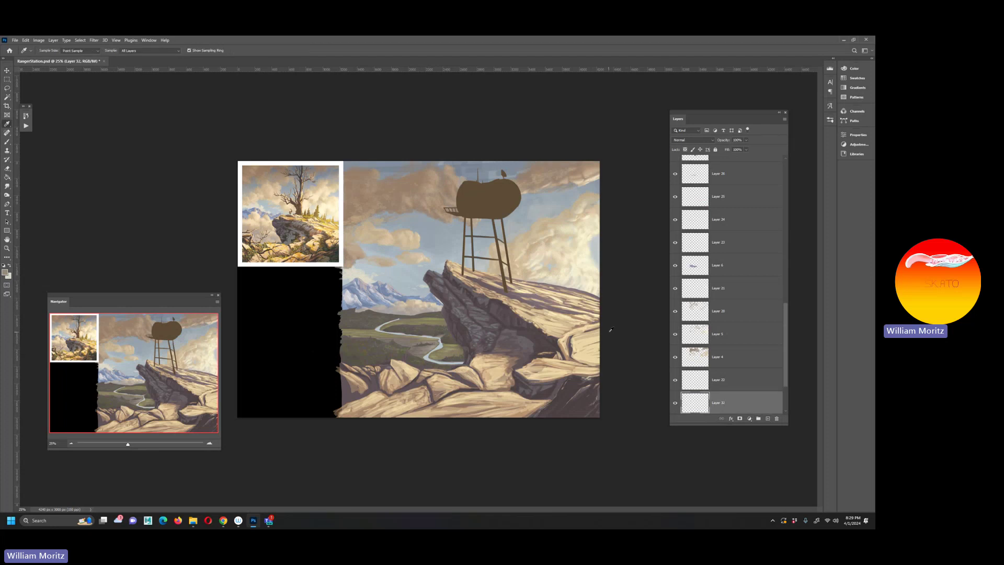
pyautogui.press('b')
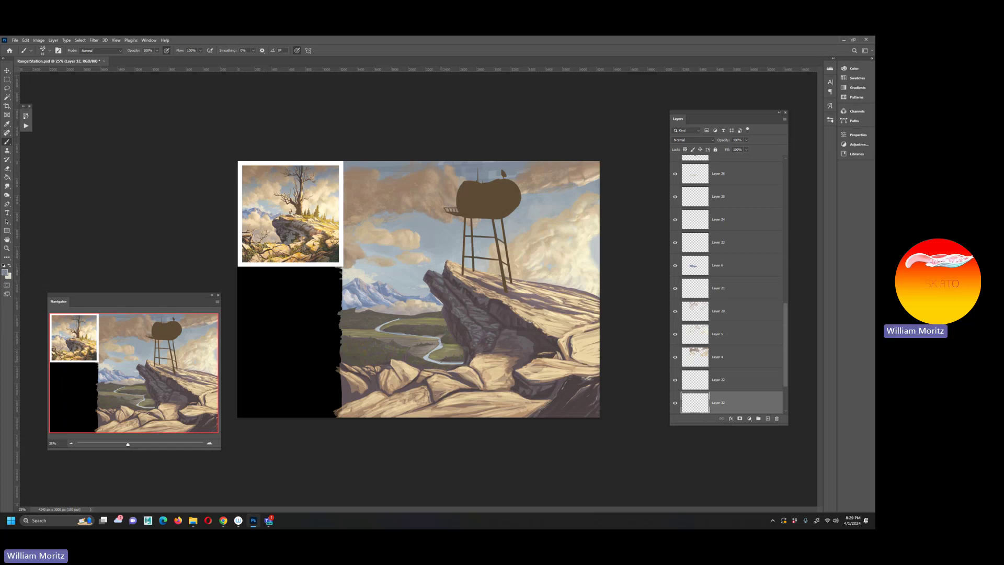
# Step: Sample the pale cream of the large cloud, paint with it on another new layer and save the document
pyautogui.press('i')
pyautogui.click(581, 257)
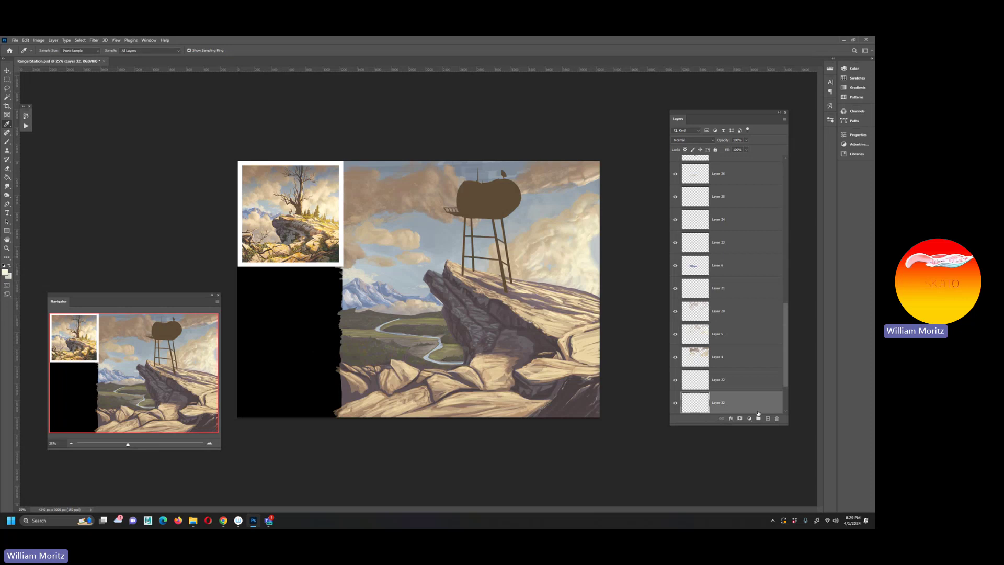
pyautogui.hotkey('ctrl', 'shift', 'alt', 'n')
pyautogui.press('b')
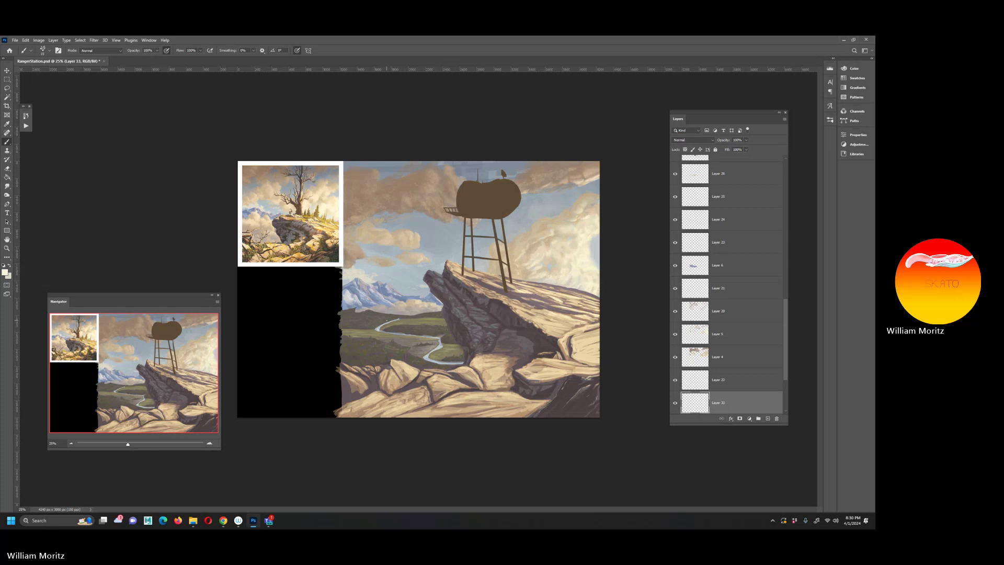
pyautogui.press('l')
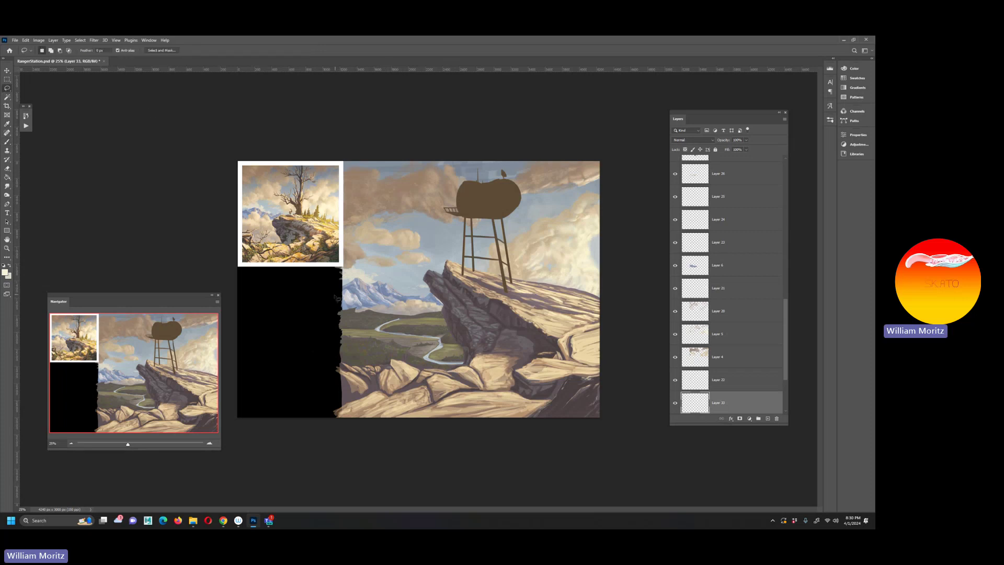
pyautogui.hotkey('ctrl', 's')
# Step: Sample a muted grey tone from the painting and add a new layer above Layer 30, beneath the cliff layers
pyautogui.press('i')
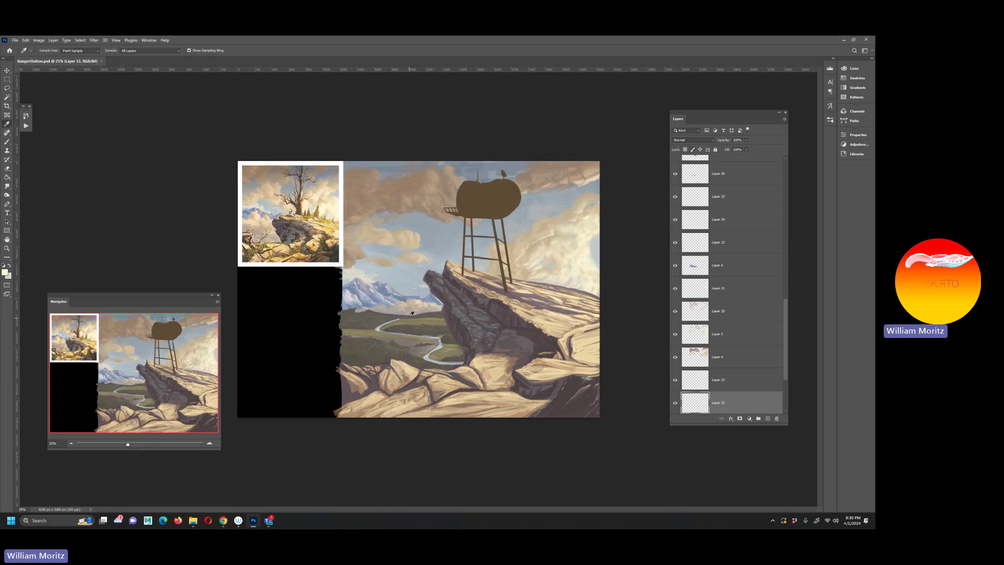
pyautogui.click(509, 305)
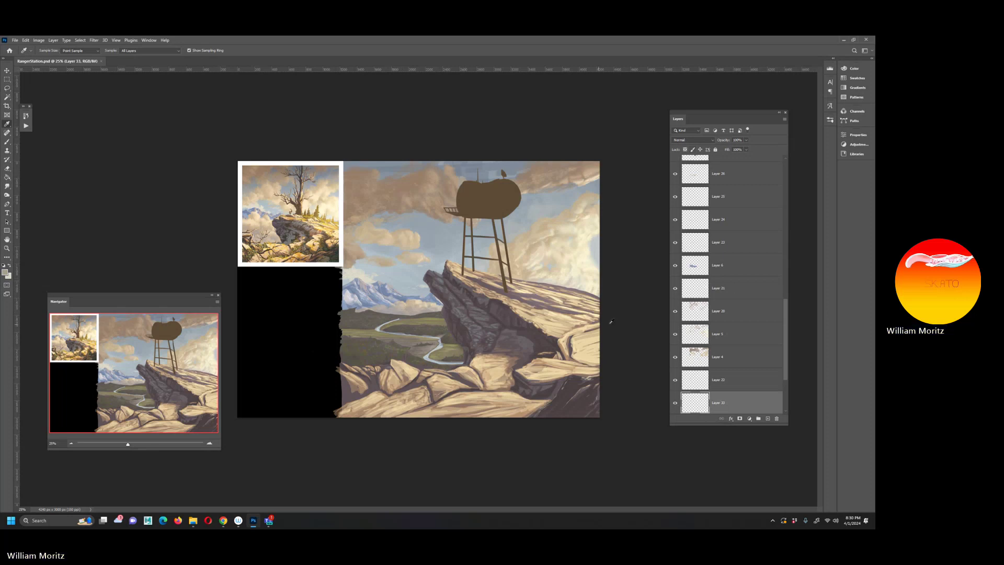
pyautogui.press('v')
pyautogui.scroll(5, 746, 241)
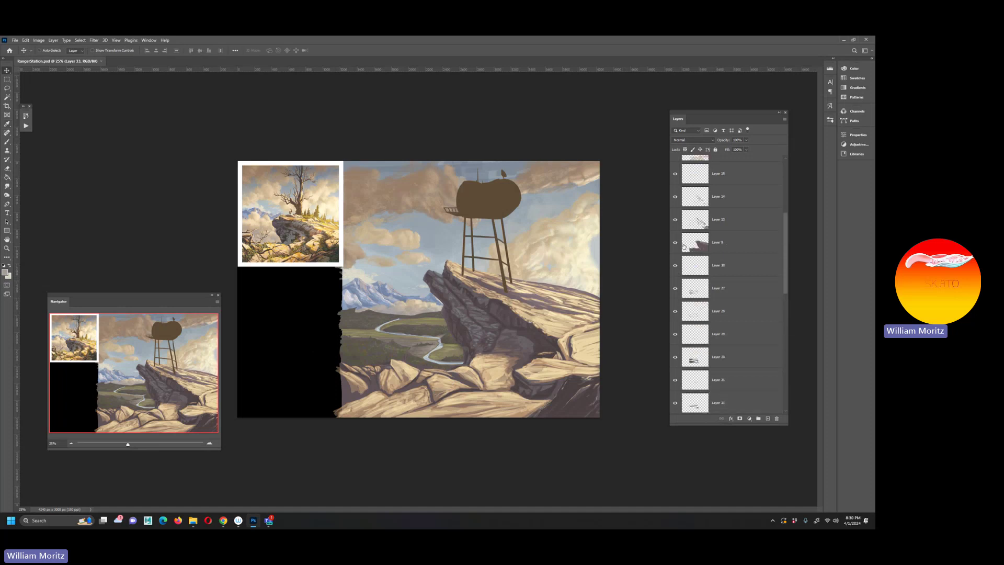
pyautogui.click(675, 266)
pyautogui.click(676, 266)
pyautogui.click(689, 269)
pyautogui.click(768, 418)
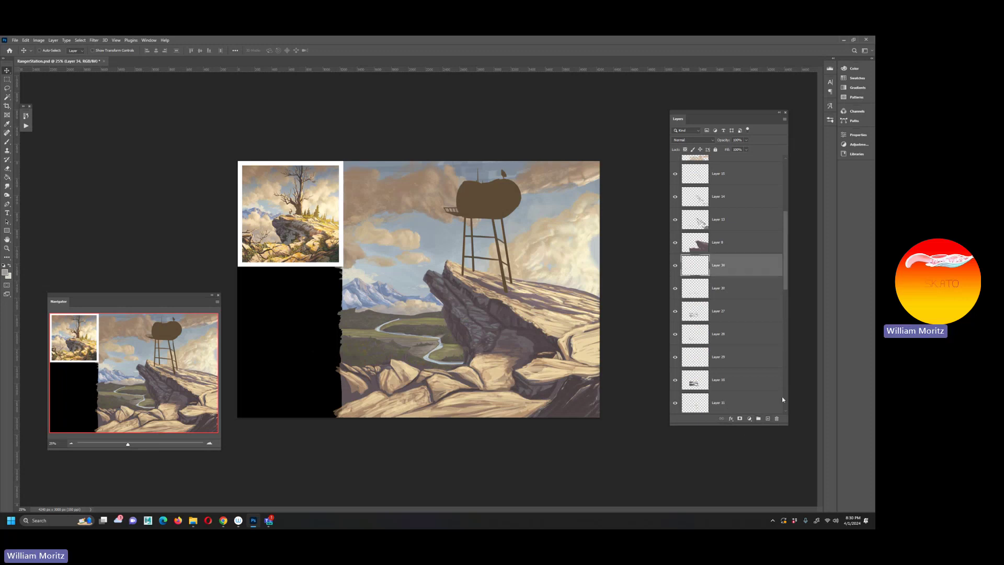
# Step: Brush soft grey haze over the valley and the foot of the mountains on the new layer, reducing brush opacity to 42%
pyautogui.press('b')
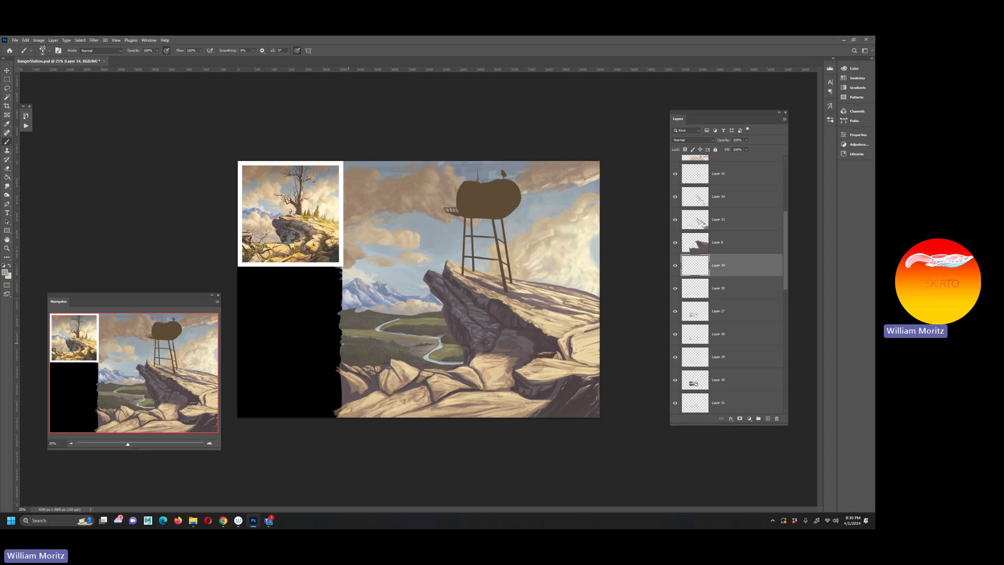
pyautogui.moveTo(341, 344)
pyautogui.mouseDown()
pyautogui.moveTo(395, 340)
pyautogui.moveTo(346, 341)
pyautogui.mouseUp()
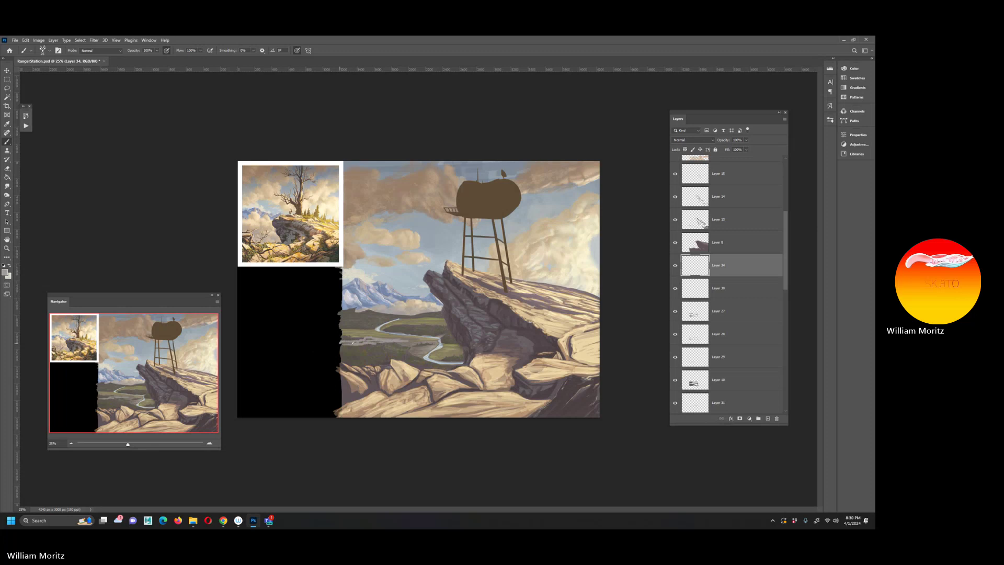
pyautogui.click(157, 51)
pyautogui.moveTo(372, 339); pyautogui.dragTo(388, 341)
pyautogui.moveTo(358, 337)
pyautogui.mouseDown()
pyautogui.moveTo(337, 331)
pyautogui.moveTo(350, 337)
pyautogui.moveTo(340, 334)
pyautogui.moveTo(338, 346)
pyautogui.mouseUp()
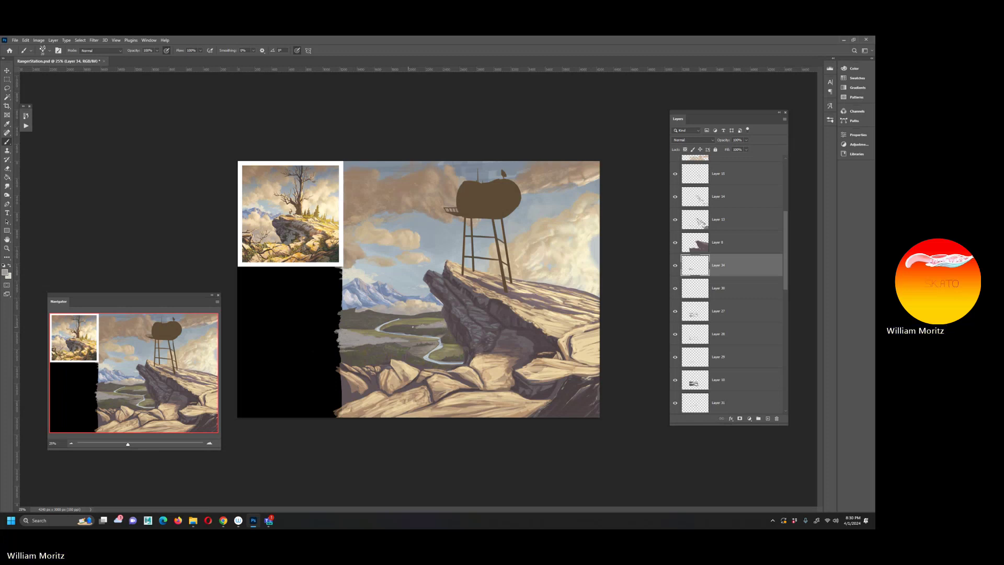
pyautogui.moveTo(340, 318); pyautogui.dragTo(352, 319)
pyautogui.moveTo(357, 314); pyautogui.dragTo(373, 314)
pyautogui.moveTo(337, 321); pyautogui.dragTo(349, 320)
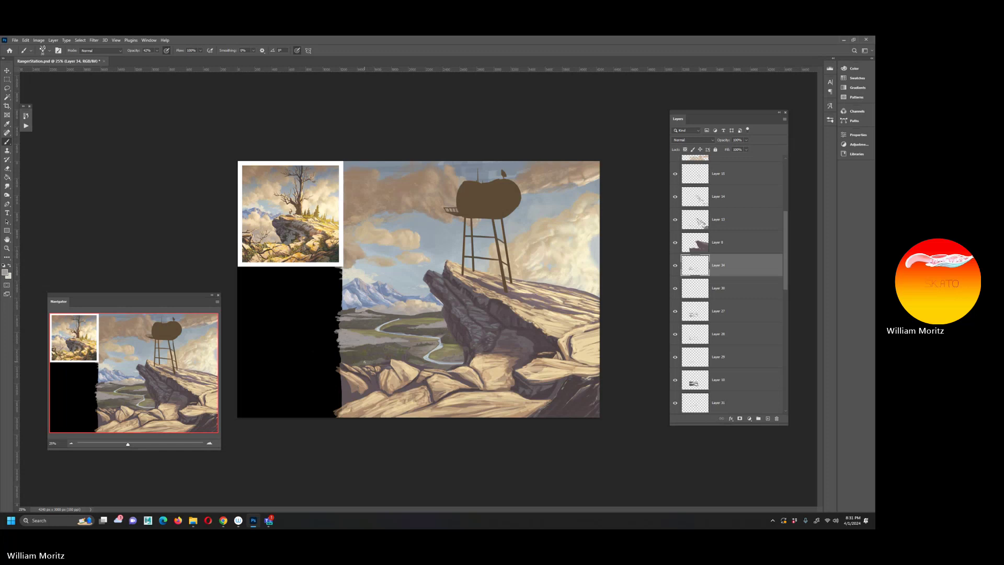
# Step: Sample a pale cream tone near the mountains and paint with it on a new layer above the haze
pyautogui.press('alt')
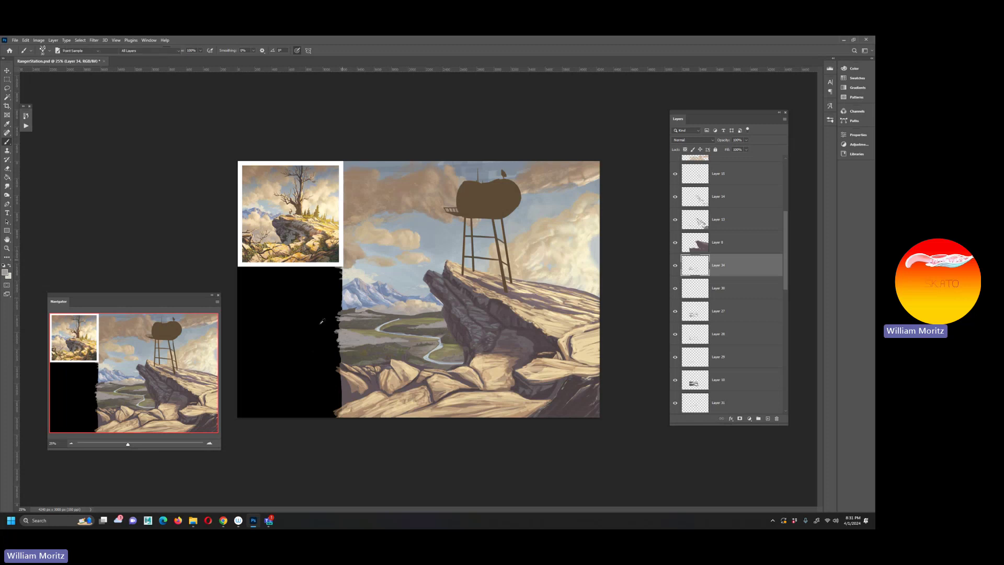
pyautogui.keyDown('alt'); pyautogui.click(418, 299); pyautogui.keyUp('alt')
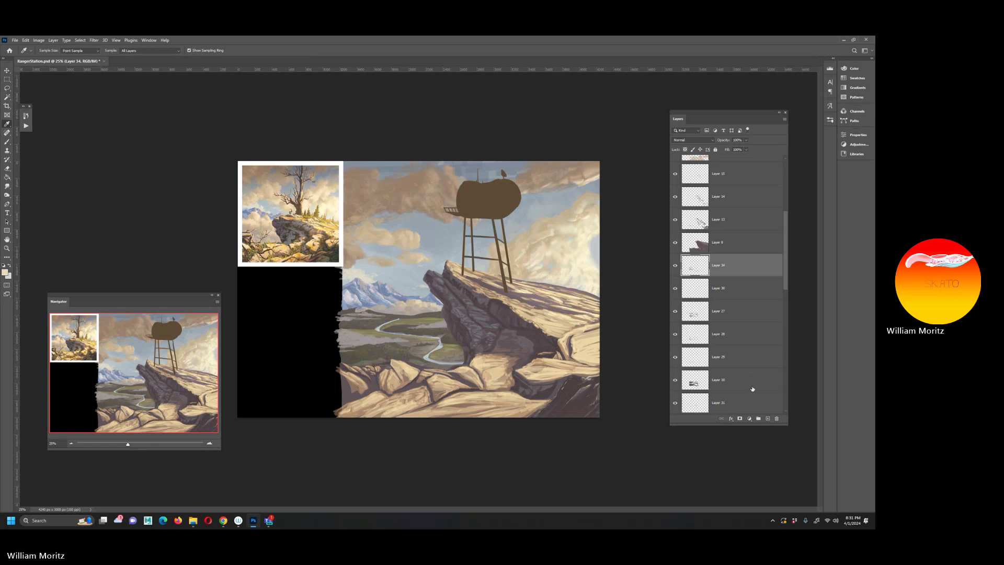
pyautogui.hotkey('ctrl', 'shift', 'alt', 'n')
pyautogui.press('b')
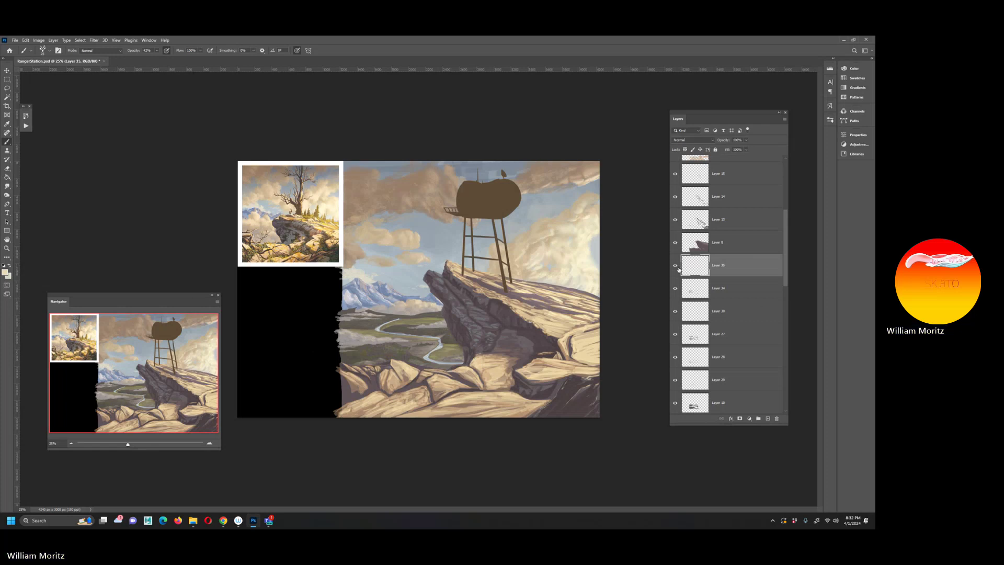
# Step: Move Layer 35 beneath Layer 34, sample the dark tone of the foreground rock shadow and brush it over the valley
pyautogui.hotkey('ctrl', 'e')
pyautogui.hotkey('ctrl', 'z')
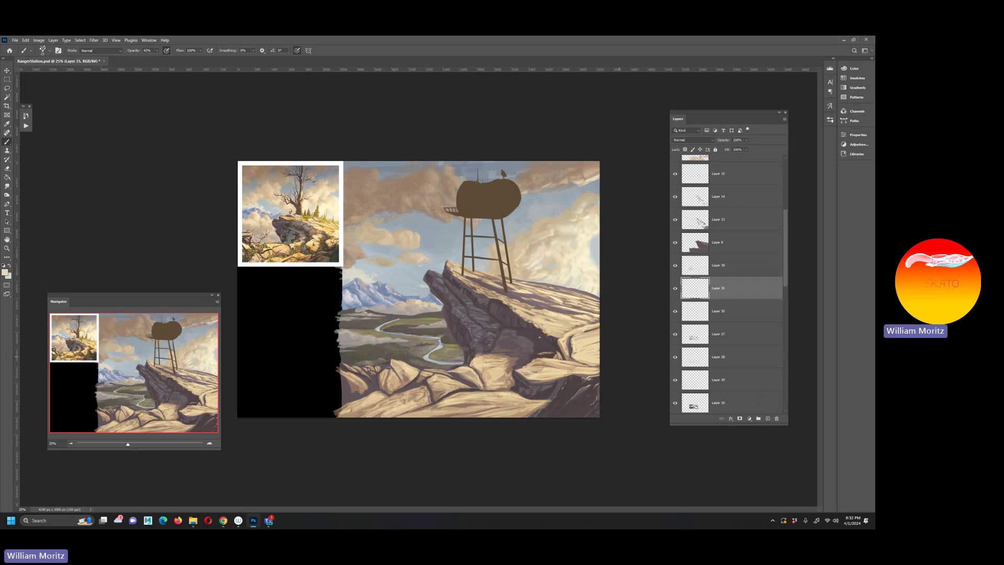
pyautogui.press('i')
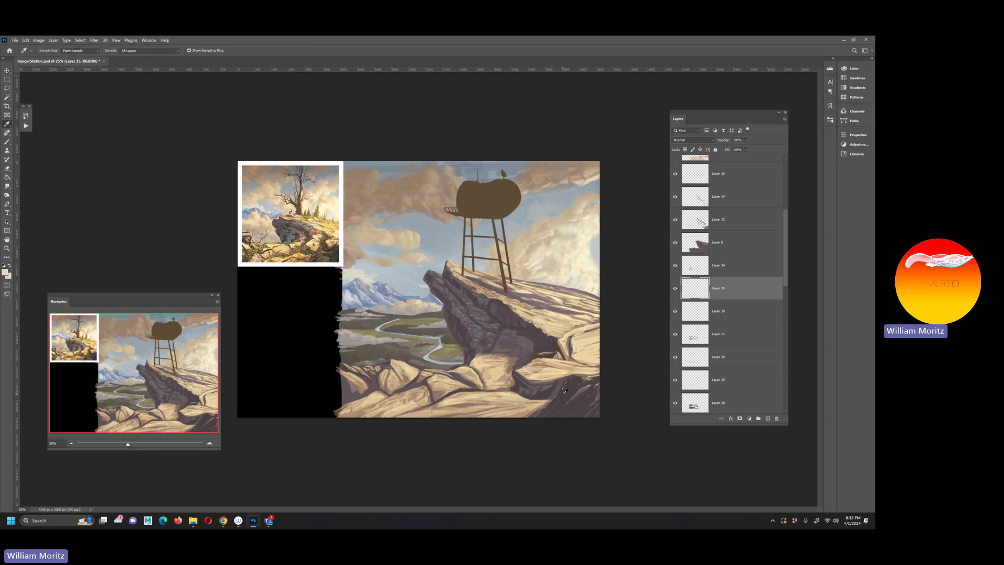
pyautogui.click(565, 392)
pyautogui.press('b')
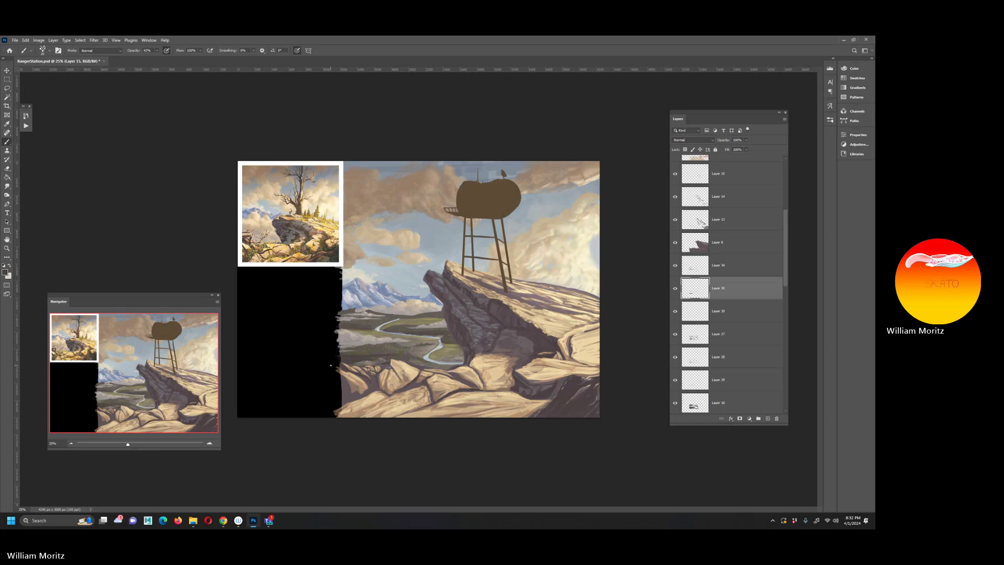
# Step: Try the blend modes from Darken through Luminosity on Layer 35 to compare how the dark strokes affect the valley
pyautogui.click(691, 140)
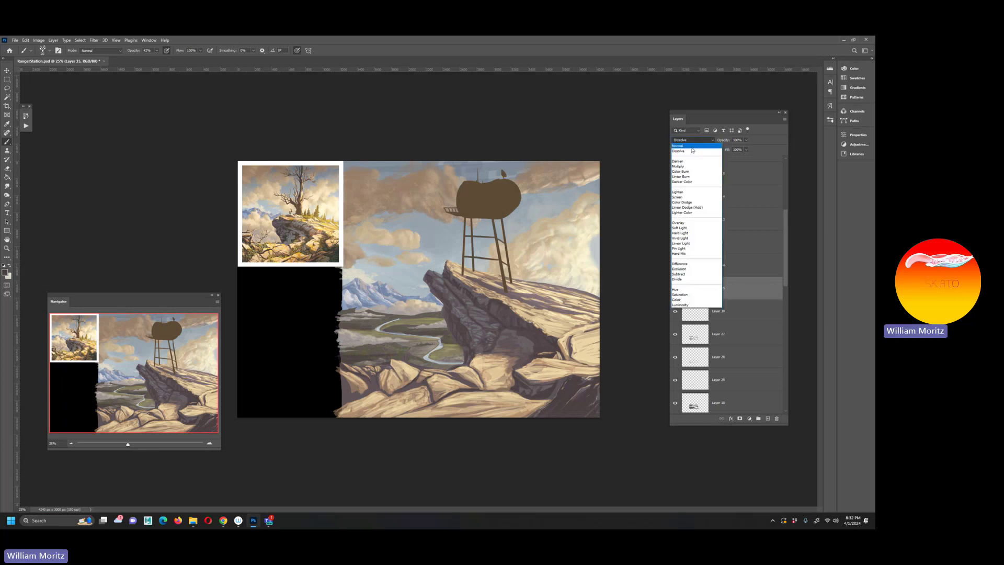
pyautogui.click(644, 93)
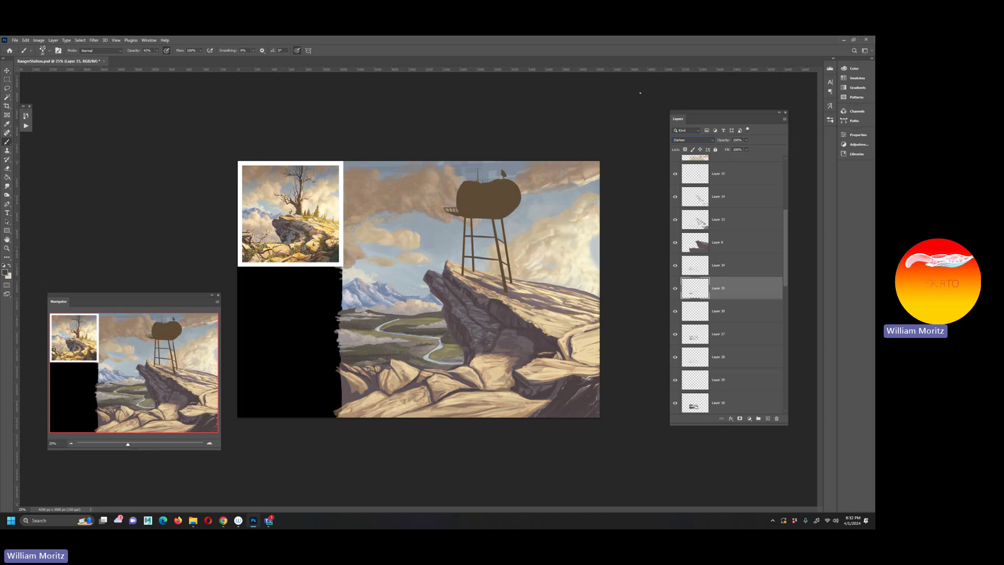
pyautogui.press('Down')
pyautogui.press('Down')
pyautogui.press('Down')
pyautogui.press('Down')
pyautogui.press('Down')
pyautogui.press('Down')
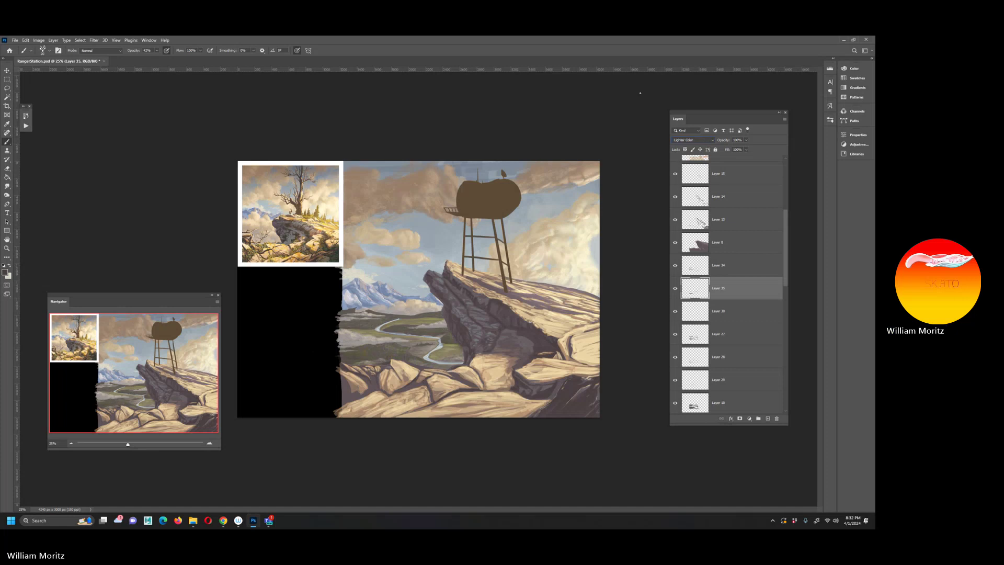
pyautogui.press('Down')
pyautogui.press('Down')
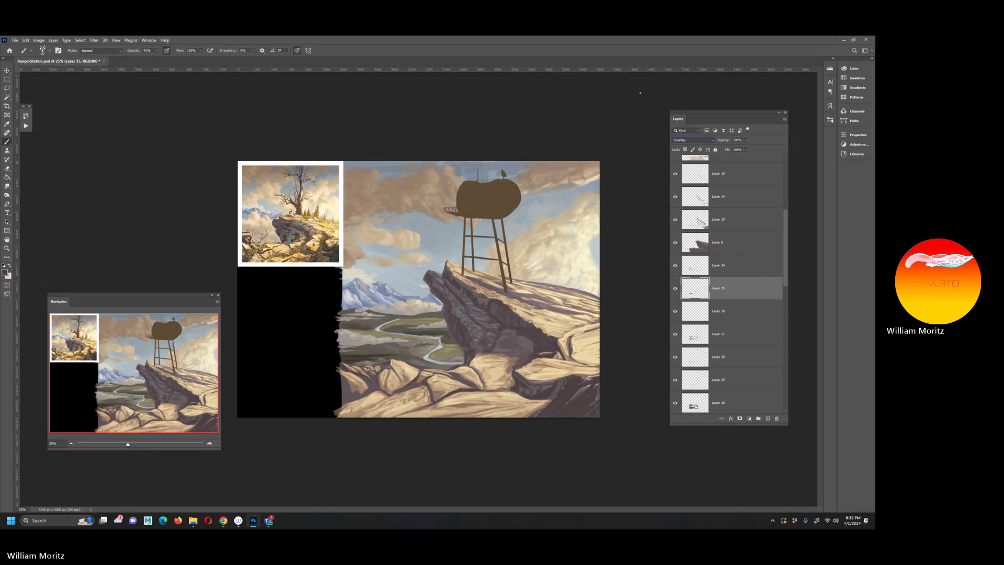
pyautogui.press('Down')
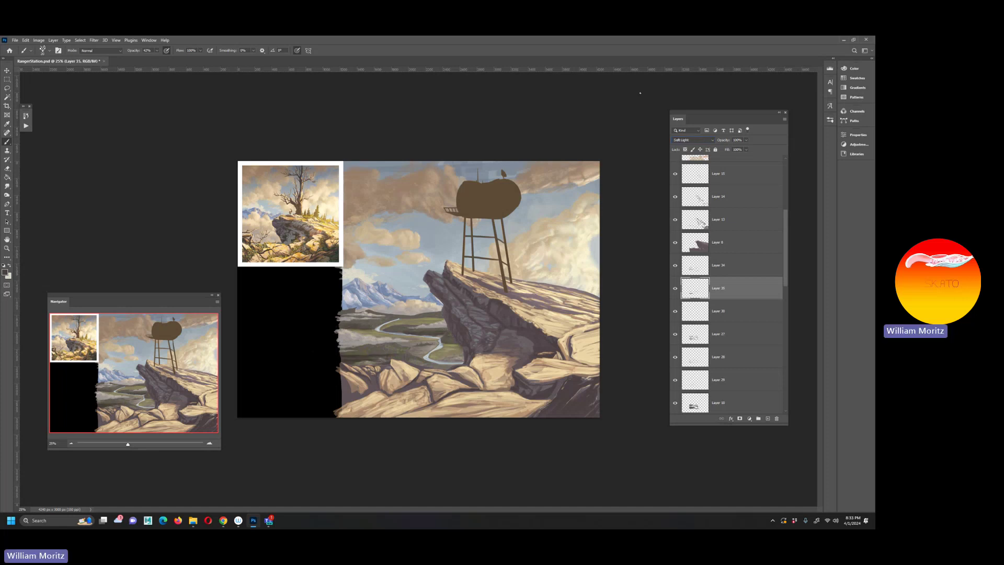
pyautogui.press('Down')
pyautogui.press('Down')
pyautogui.press('Down')
pyautogui.press('Down')
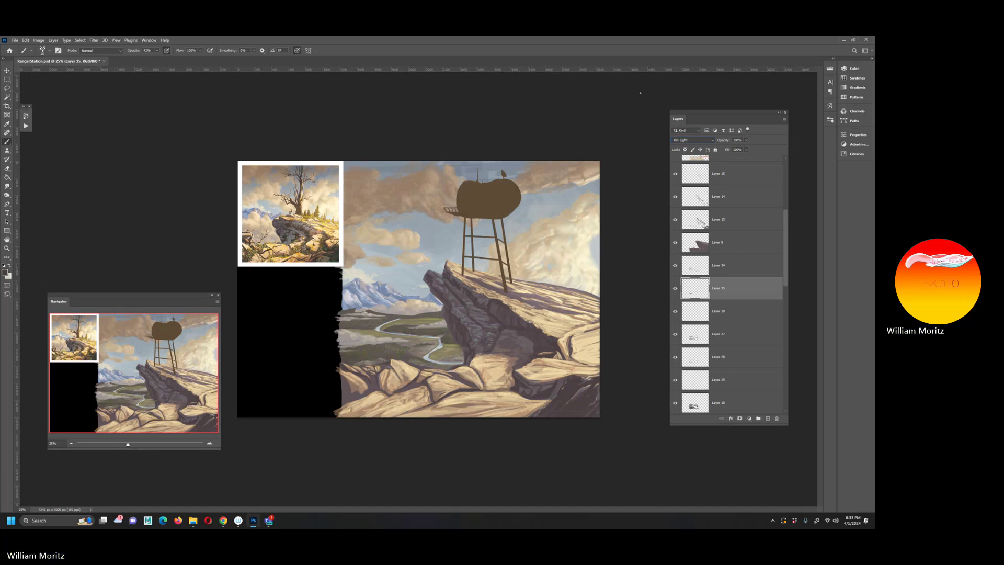
pyautogui.press('Down')
pyautogui.press('Down')
pyautogui.press('Down')
pyautogui.press('Down')
pyautogui.press('Down')
pyautogui.press('Down')
# Step: Adjust Layer 35's Hue/Saturation with saturation +49, lightness -17 and a negative hue shift
pyautogui.click(39, 40)
pyautogui.moveTo(48, 61)
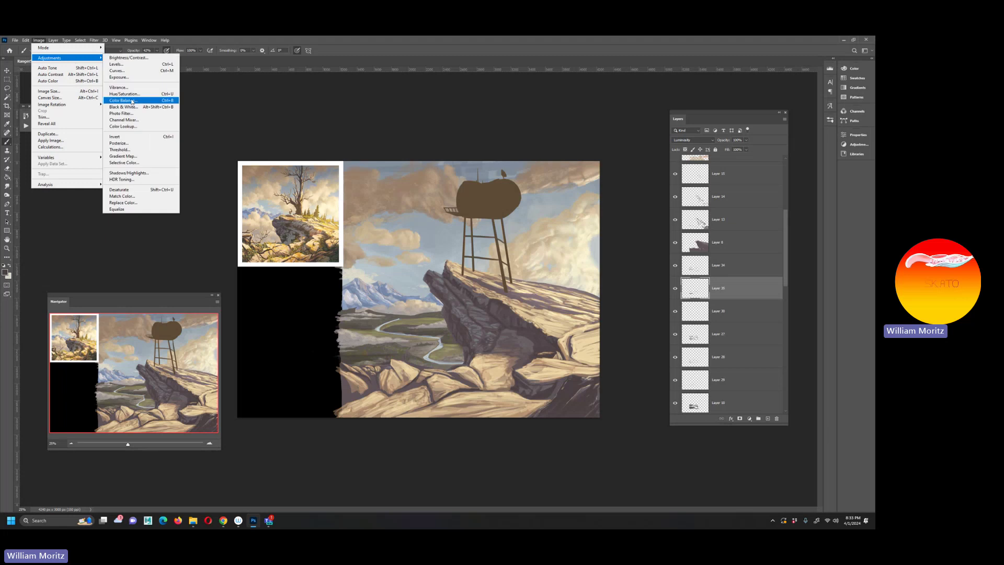
pyautogui.click(128, 98)
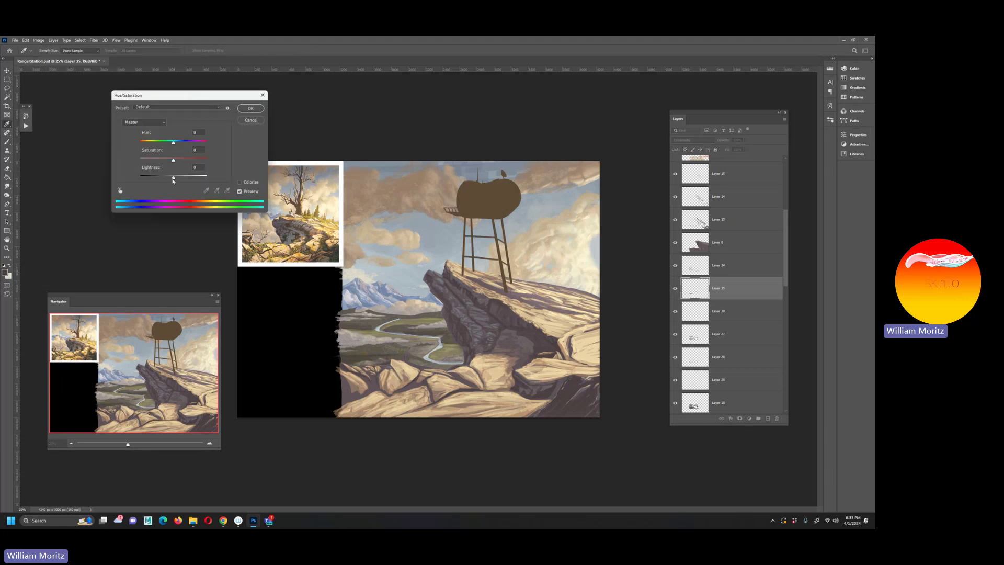
pyautogui.moveTo(173, 181)
pyautogui.mouseDown()
pyautogui.moveTo(162, 181)
pyautogui.moveTo(189, 161)
pyautogui.moveTo(168, 179)
pyautogui.mouseUp()
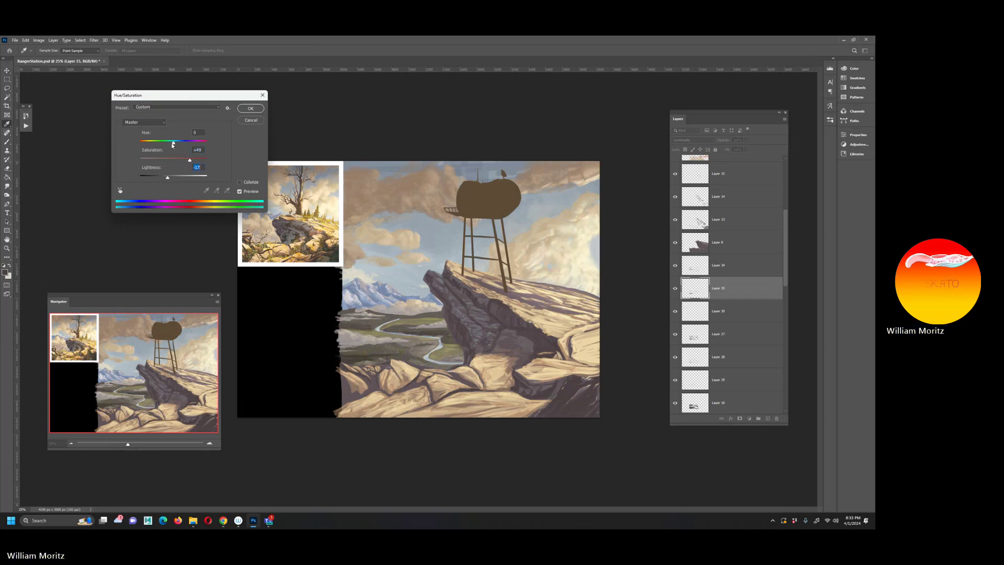
pyautogui.moveTo(173, 144)
pyautogui.mouseDown()
pyautogui.moveTo(159, 146)
pyautogui.moveTo(201, 147)
pyautogui.moveTo(161, 145)
pyautogui.mouseUp()
pyautogui.click(247, 109)
# Step: Return Layer 35 to Normal and compare its recoloured strokes in the successive blend modes up to Luminosity
pyautogui.click(692, 140)
pyautogui.click(688, 146)
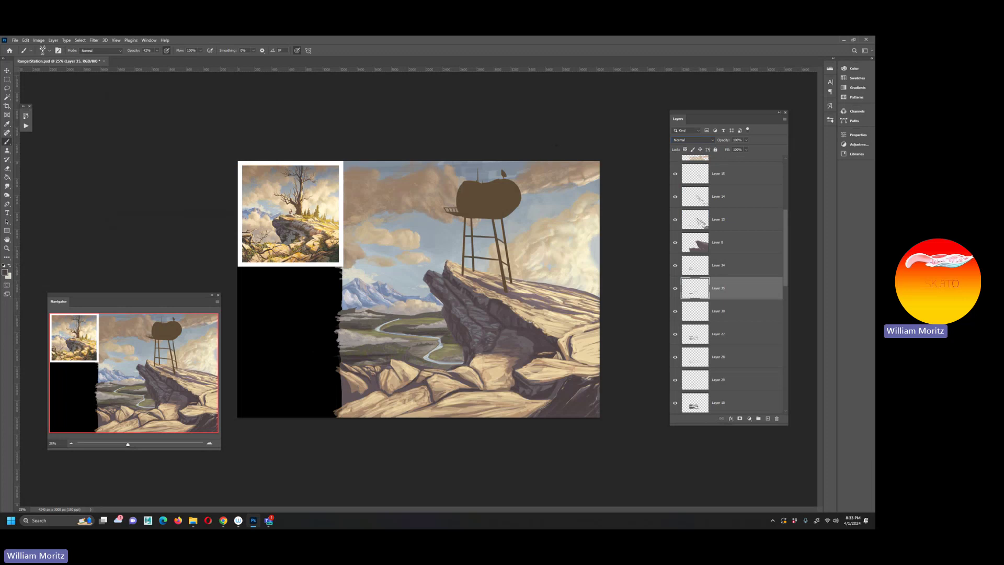
pyautogui.click(35, 41)
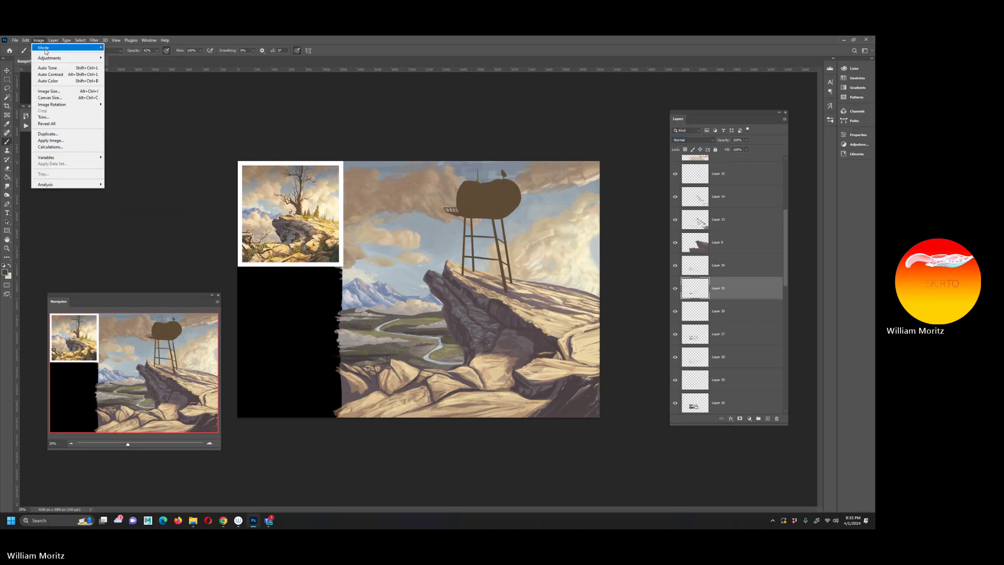
pyautogui.press('Escape')
pyautogui.click(694, 145)
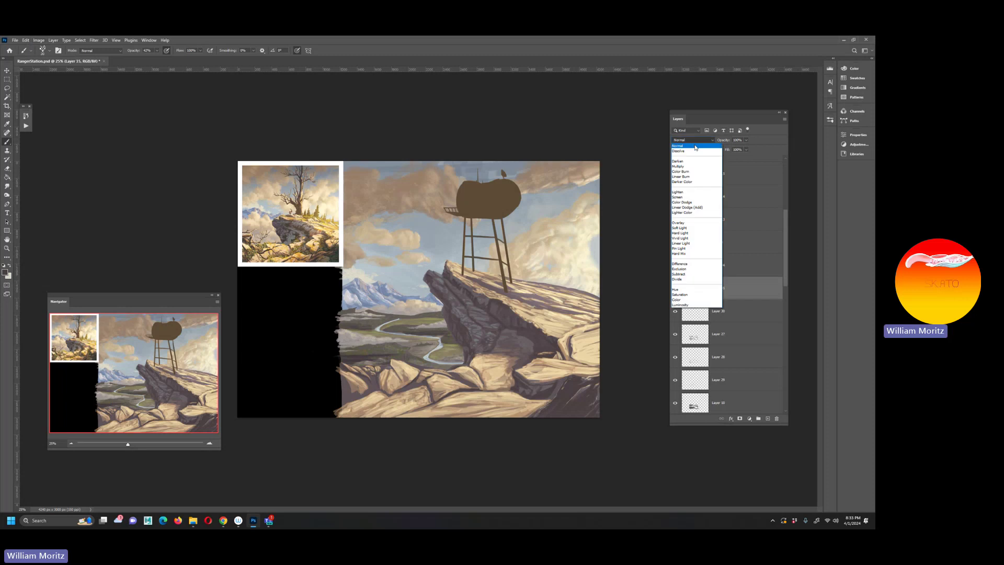
pyautogui.click(693, 147)
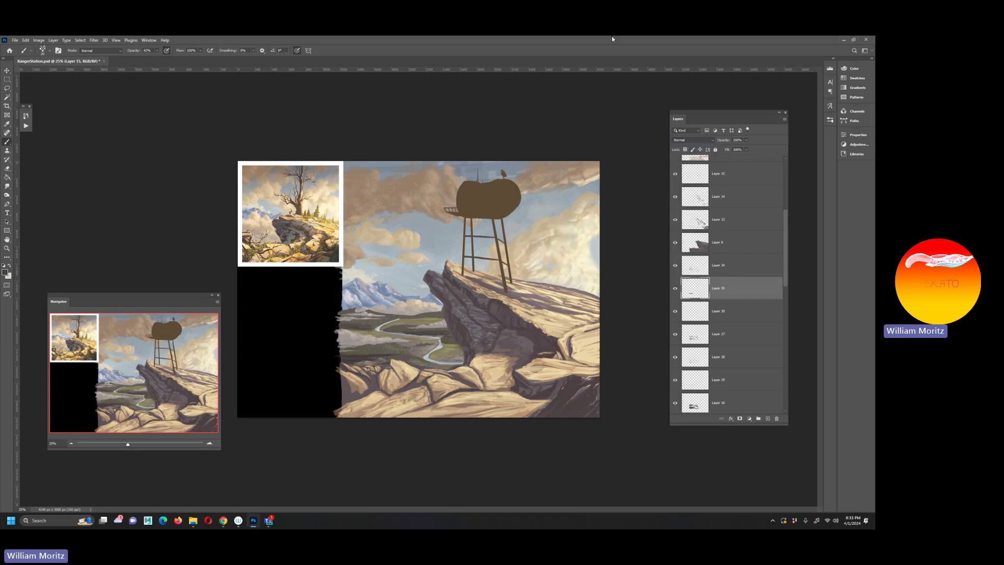
pyautogui.press('Down')
pyautogui.press('Down')
pyautogui.press('Down')
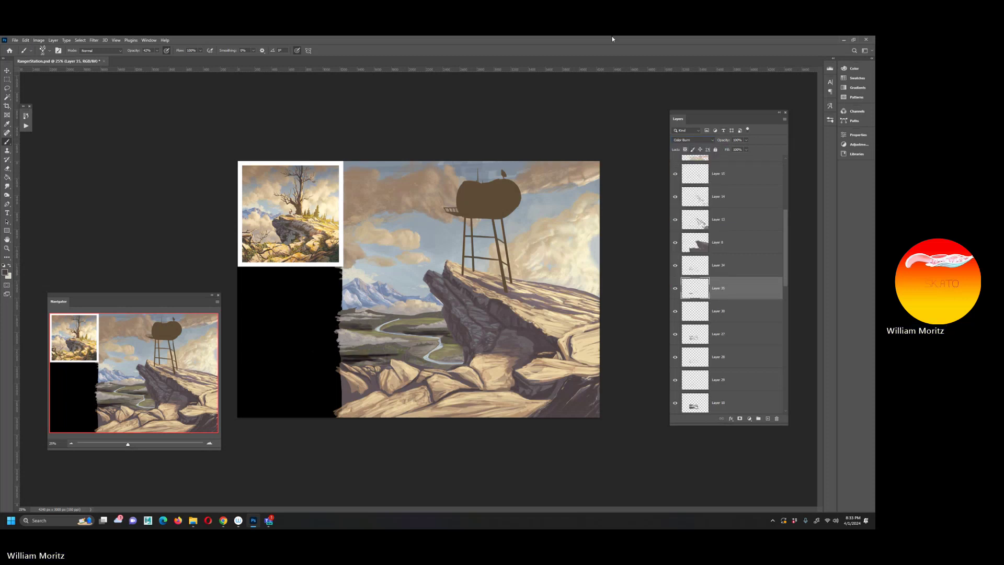
pyautogui.press('Down')
pyautogui.press('Down')
pyautogui.press('Down')
pyautogui.press('Down')
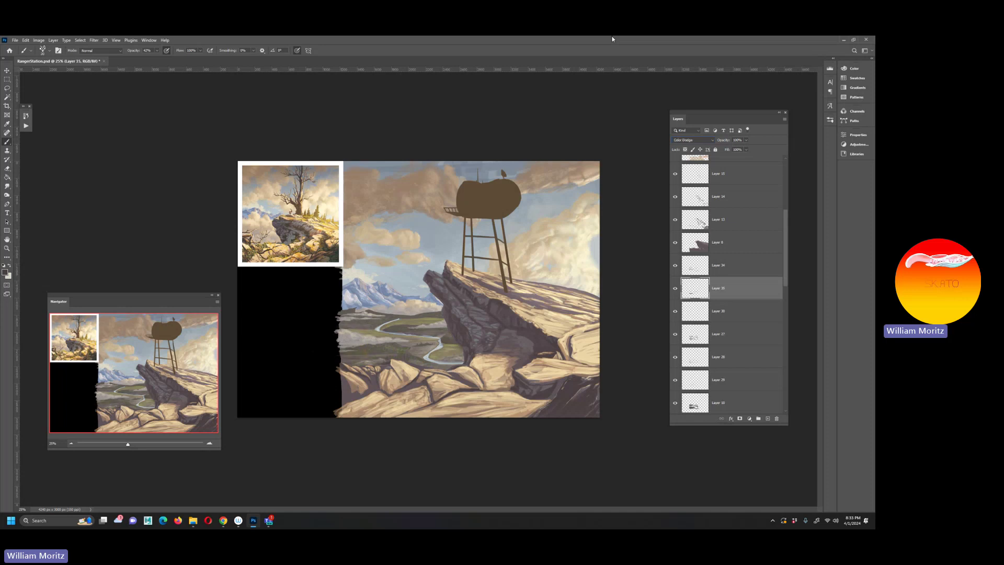
pyautogui.press('Down')
pyautogui.press('Down')
pyautogui.press('Down')
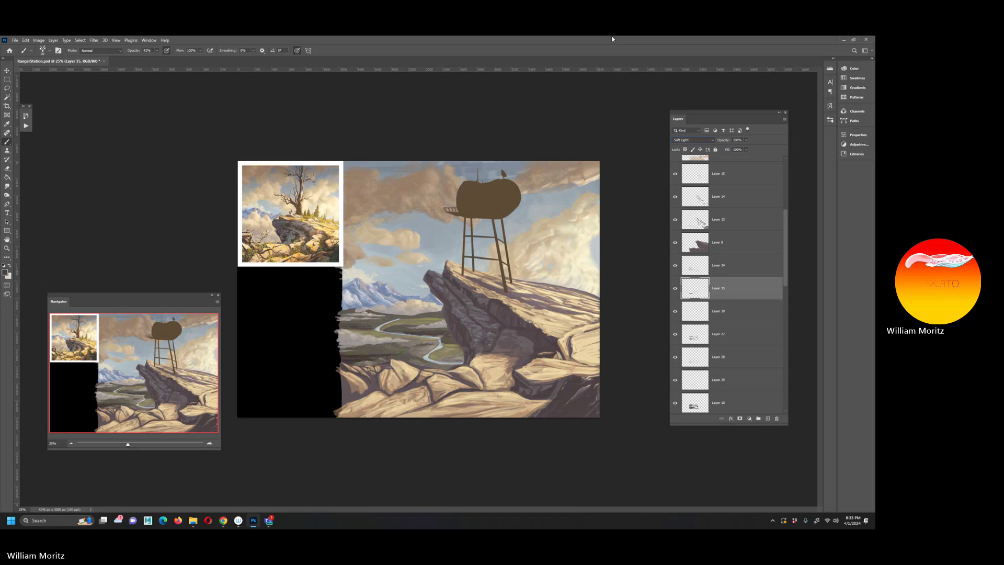
pyautogui.hotkey('alt', 'shift', 'z')
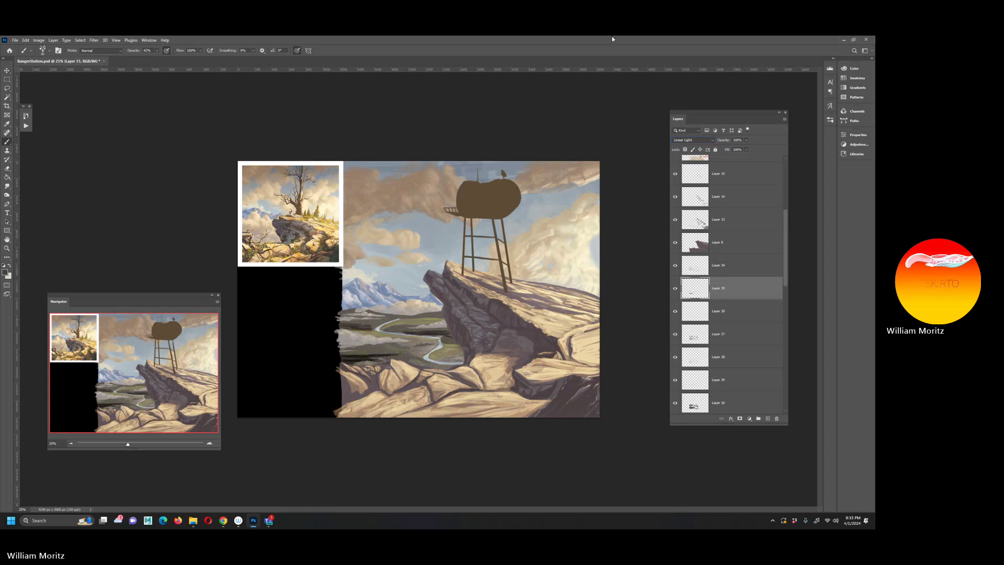
pyautogui.hotkey('shift', '+')
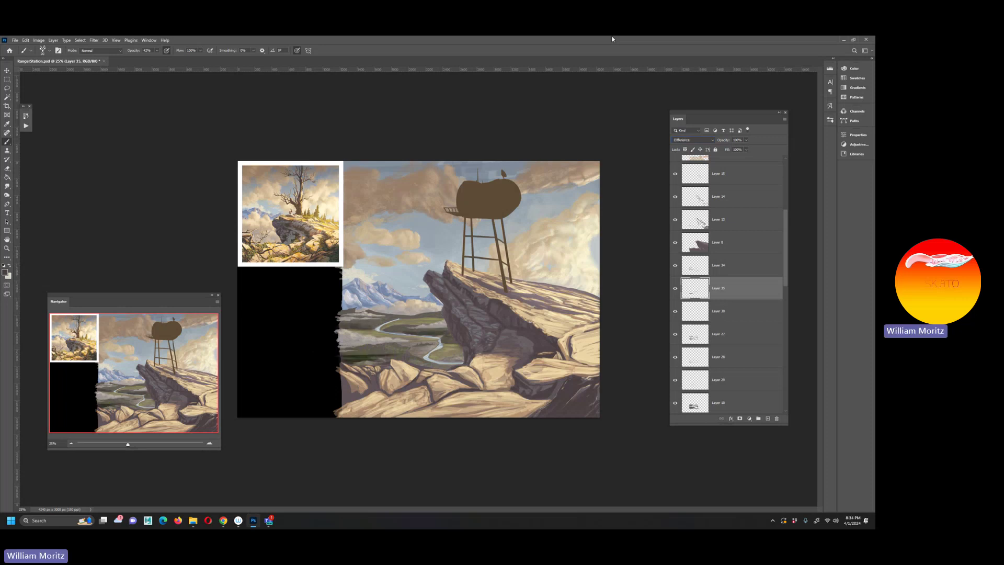
pyautogui.hotkey('shift', '+')
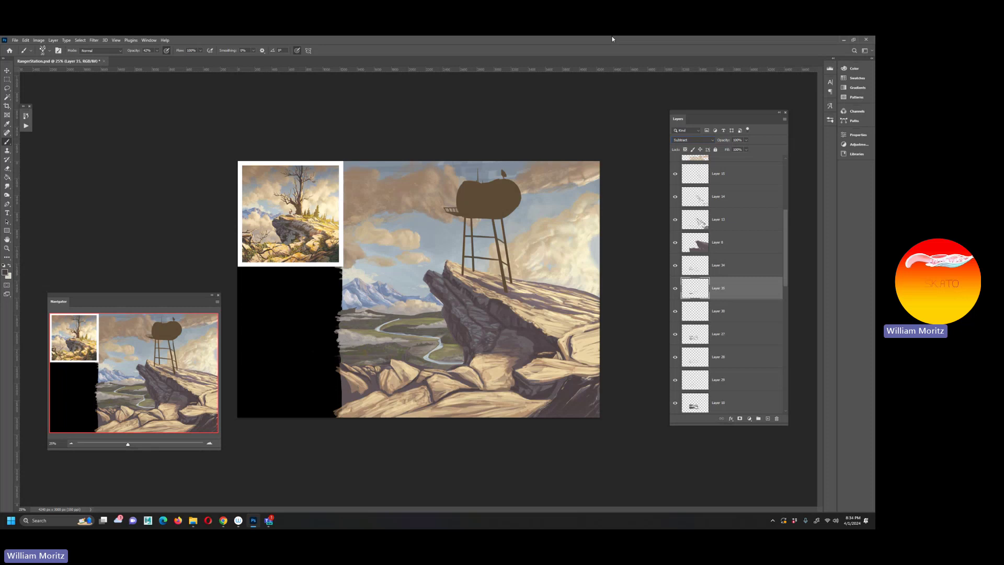
pyautogui.hotkey('shift', '+')
pyautogui.hotkey('shift', '+')
pyautogui.hotkey('shift', '+')
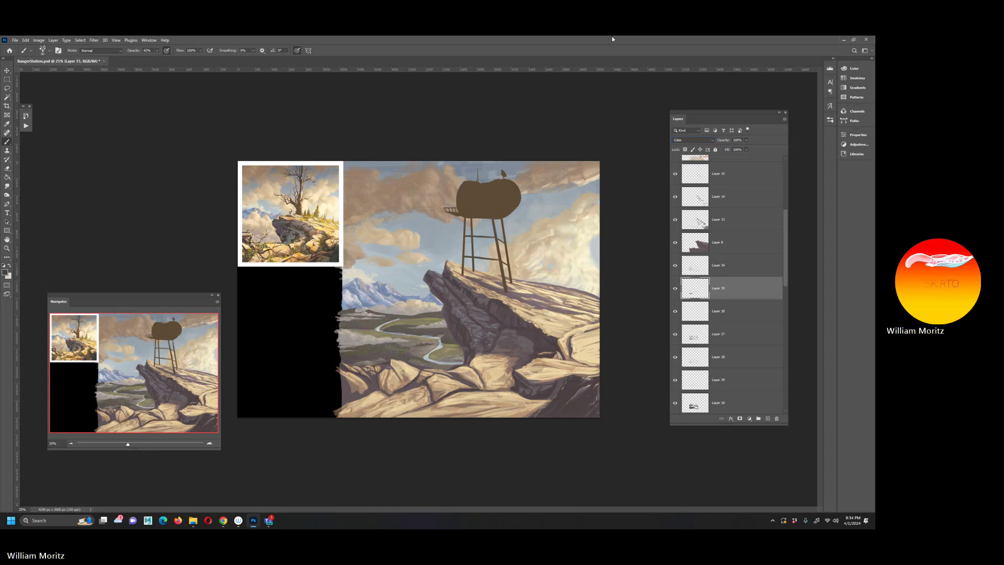
pyautogui.hotkey('shift', '+')
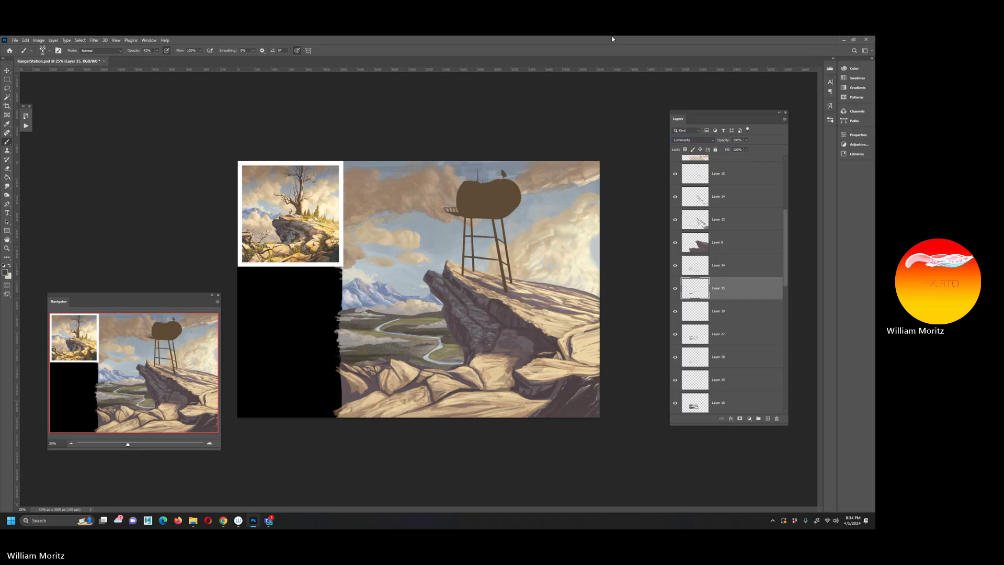
# Step: Step Layer 35's blend mode back to Soft Light
pyautogui.hotkey('shift', '-')
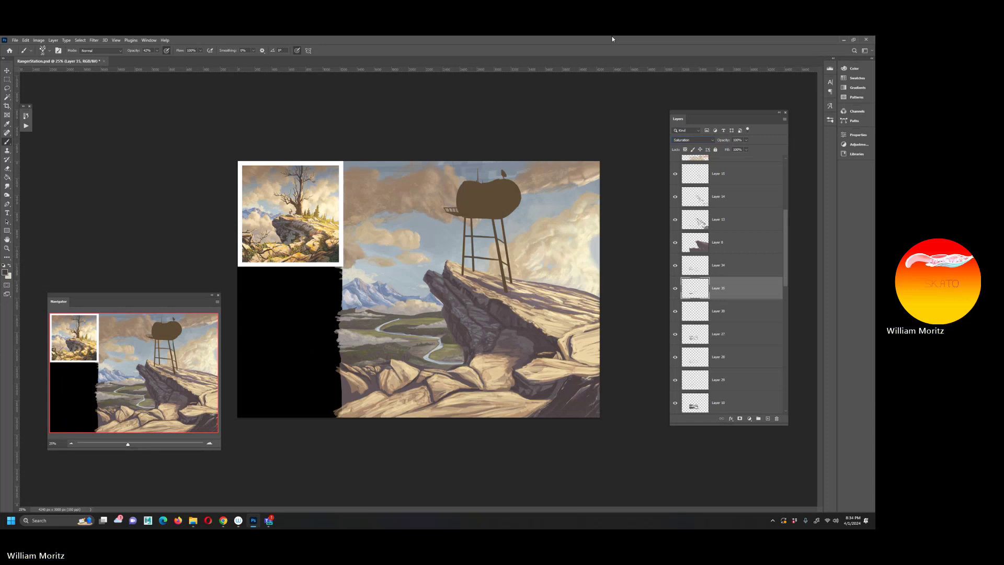
pyautogui.hotkey('shift', '-')
pyautogui.hotkey('shift', '-')
pyautogui.hotkey('shift', '-')
pyautogui.hotkey('shift', '-')
pyautogui.hotkey('shift', '-')
pyautogui.hotkey('shift', '-')
pyautogui.hotkey('shift', '-')
pyautogui.hotkey('shift', '-')
pyautogui.hotkey('shift', '-')
pyautogui.hotkey('shift', '-')
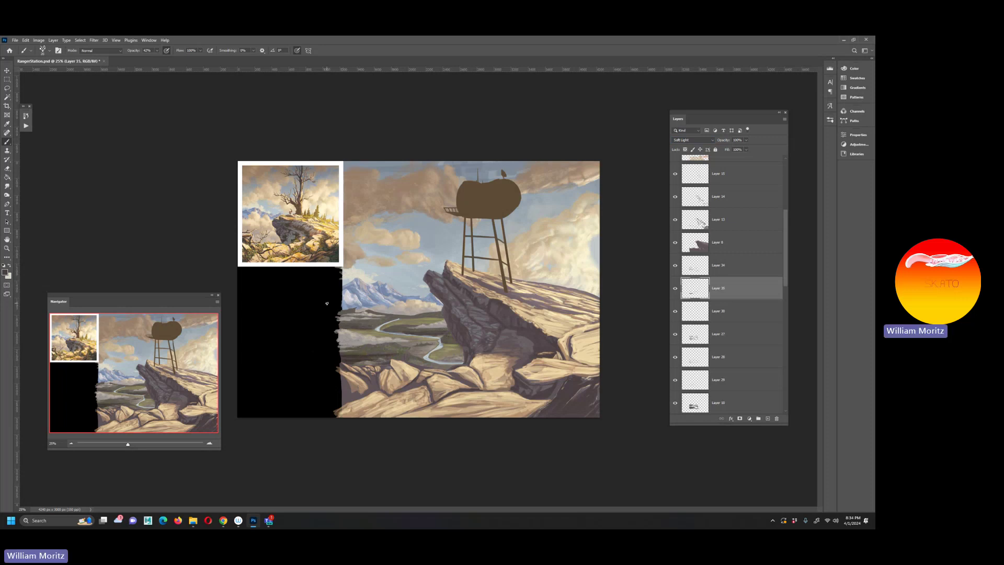
# Step: Soften the dark shading over the valley on Layer 35 with a progressively smaller eraser
pyautogui.press('e')
pyautogui.press('[')
pyautogui.press('[')
pyautogui.press('[')
pyautogui.press('[')
pyautogui.press('[')
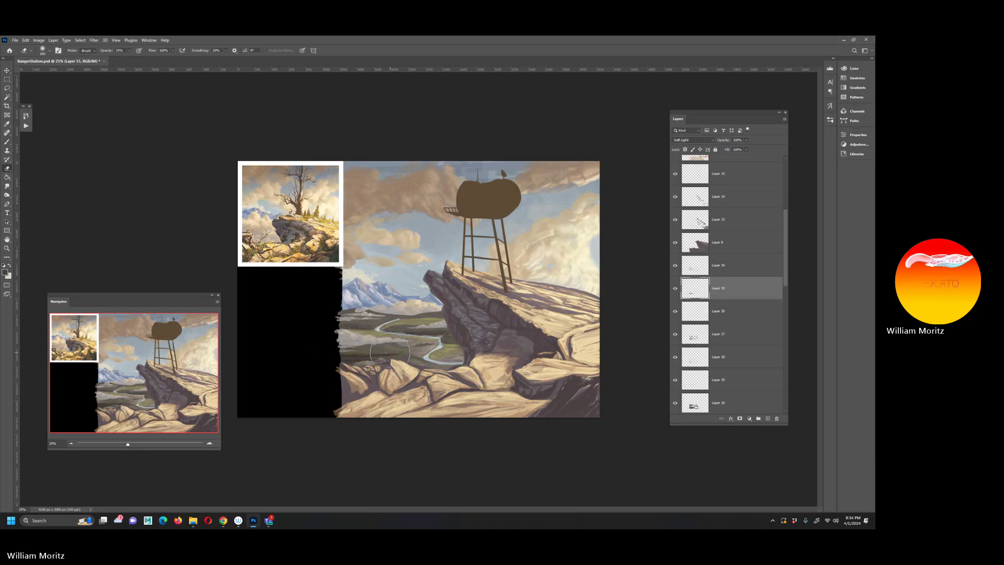
pyautogui.press('[')
pyautogui.press('[')
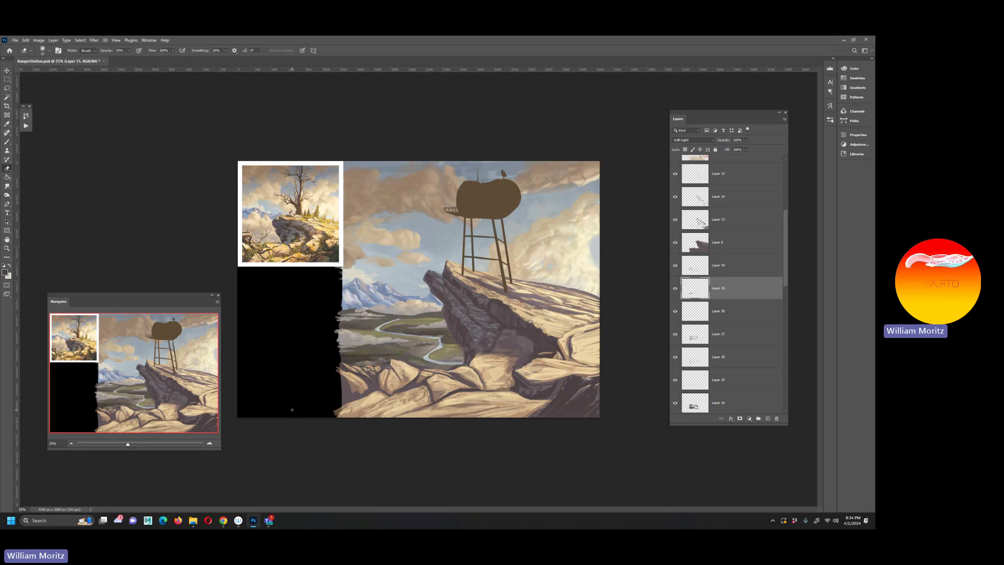
# Step: Sample a light grey tone near the mountains, brush more haze over the valley on Layer 34 and save the document
pyautogui.click(711, 268)
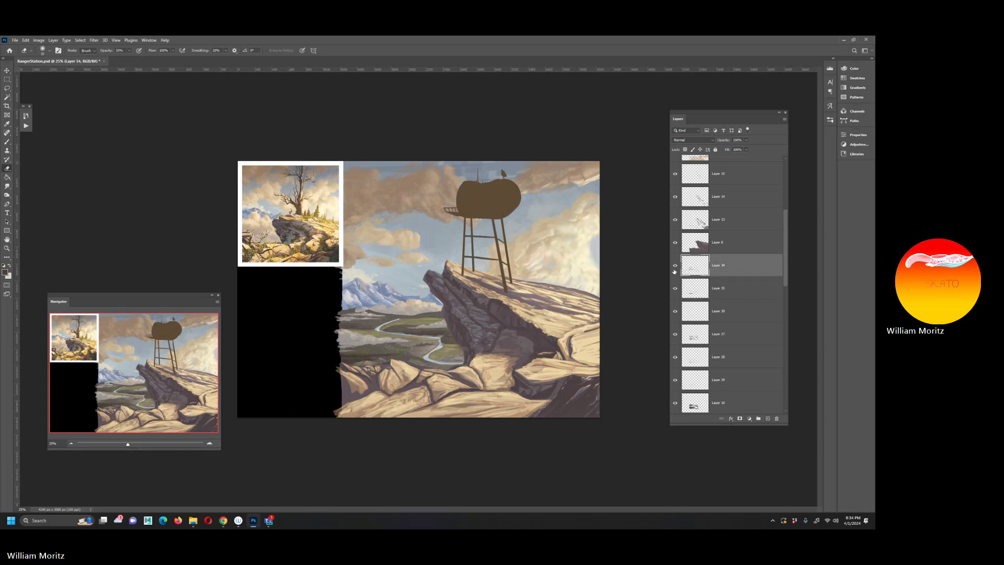
pyautogui.press('i')
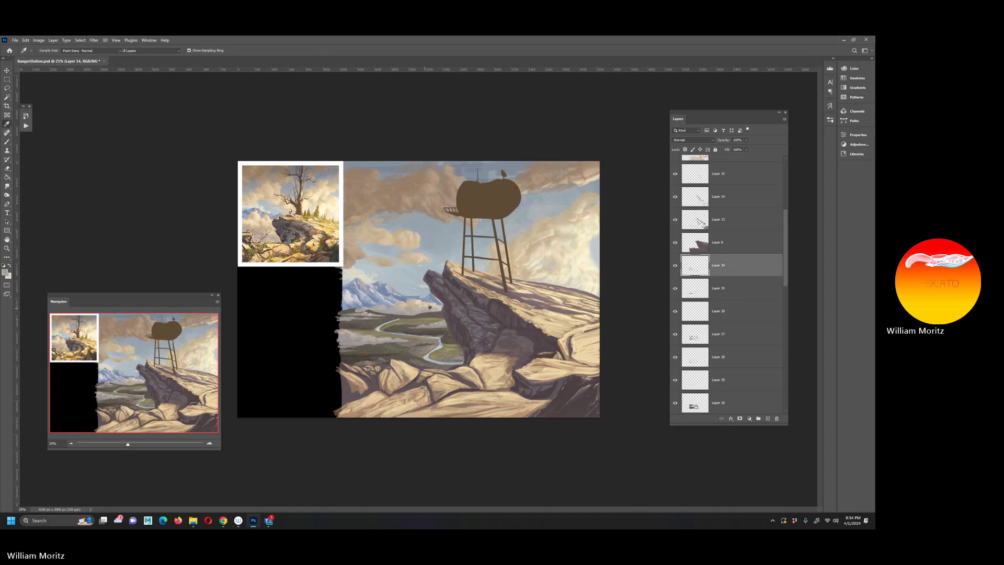
pyautogui.press('b')
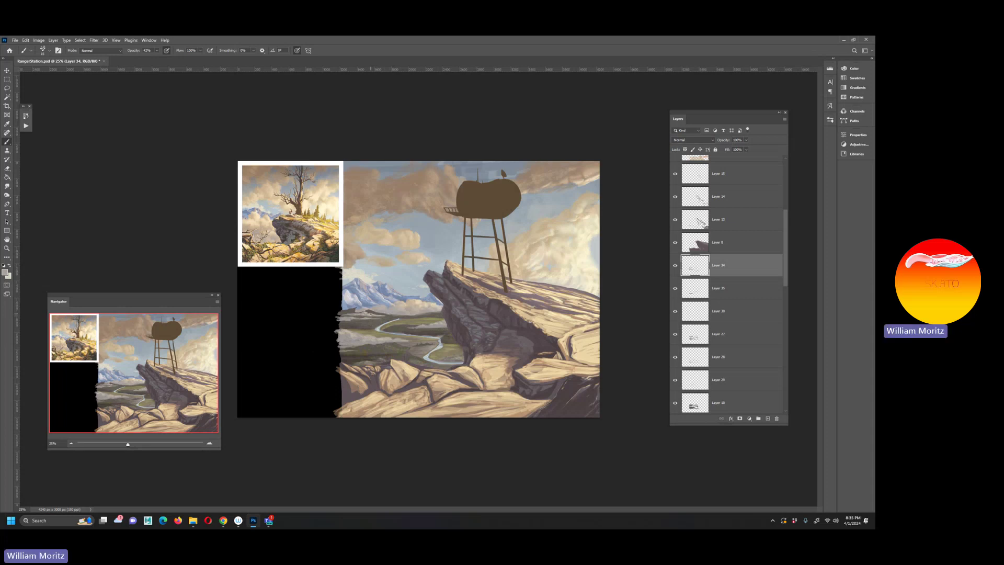
pyautogui.hotkey('ctrl', 's')
# Step: Examine the reference illustration up close against the painting's clouds, mountains and cliff, then the whole composition
pyautogui.press('z')
pyautogui.scroll(3, 264, 214)
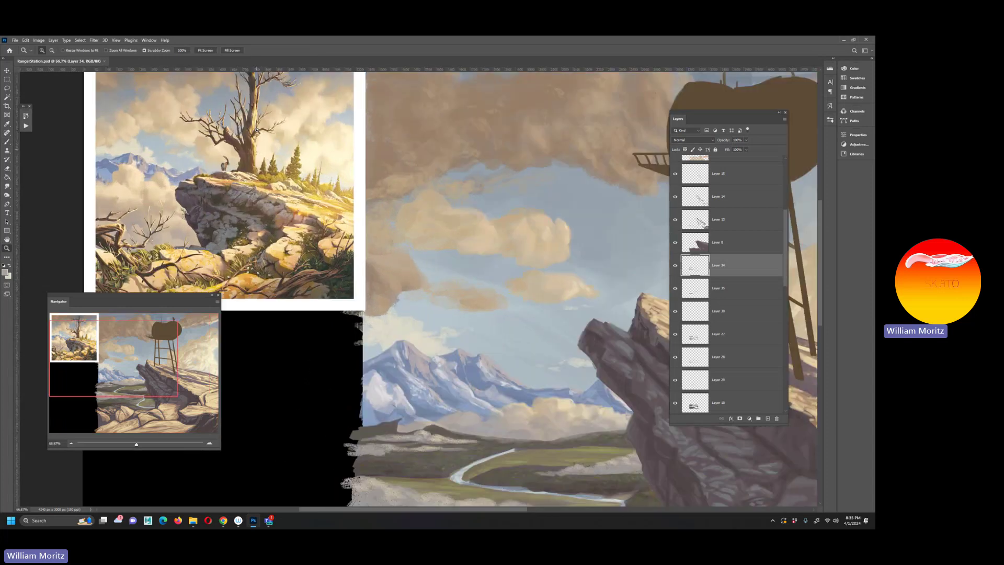
pyautogui.moveTo(254, 130); pyautogui.dragTo(295, 185)
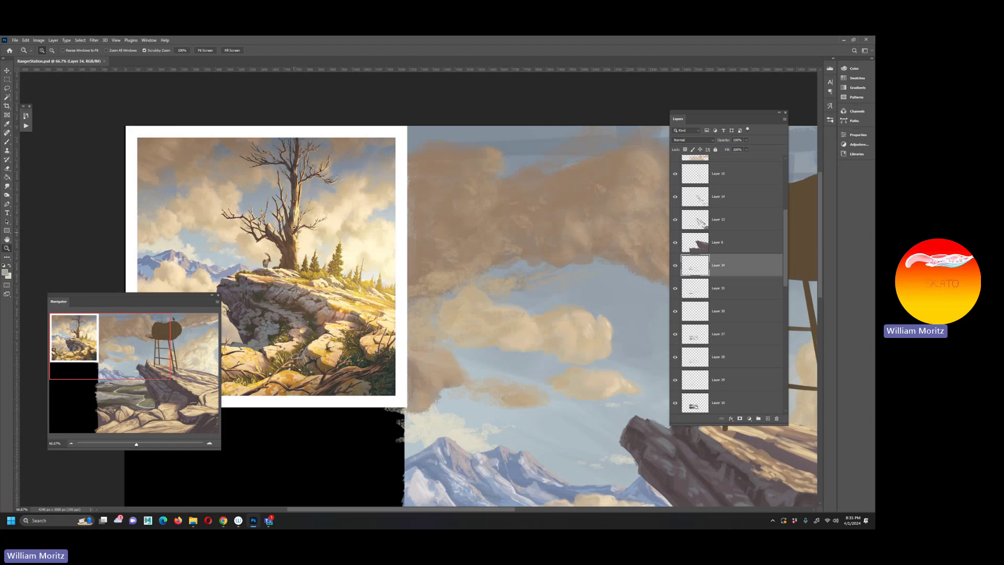
pyautogui.press('alt')
pyautogui.keyDown('alt'); pyautogui.click(478, 258); pyautogui.keyUp('alt')
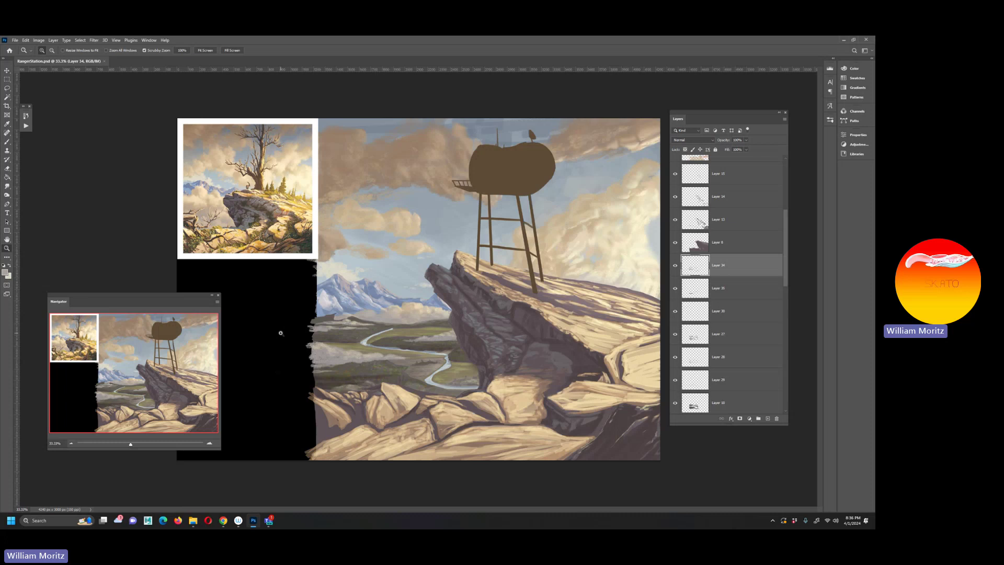
pyautogui.keyDown('alt'); pyautogui.click(503, 325); pyautogui.keyUp('alt')
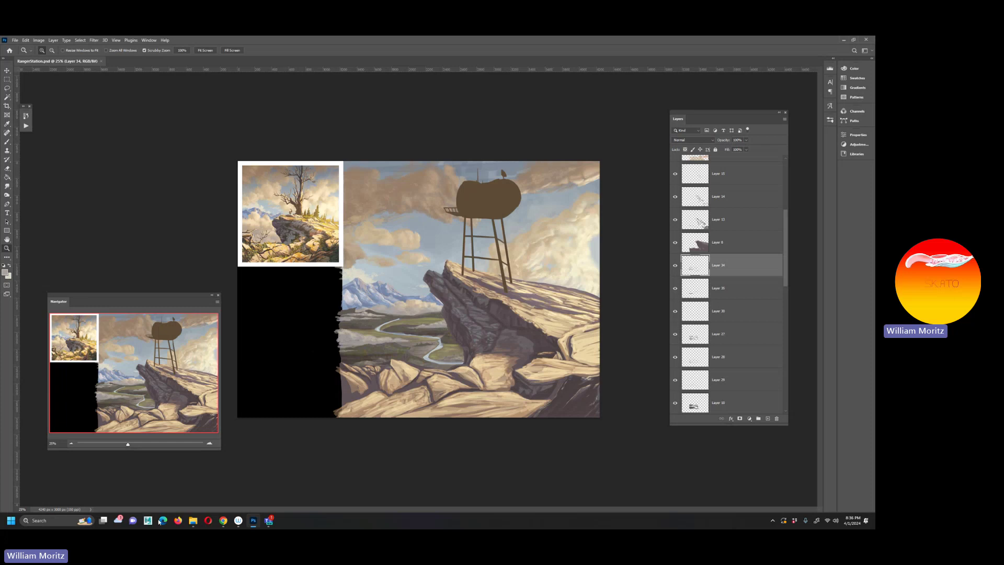
# Step: Switch to the Electronic Illustration Demo meeting in Microsoft Teams and stop its recording and transcription
pyautogui.moveTo(221, 526)
pyautogui.click(269, 521)
pyautogui.click(457, 450)
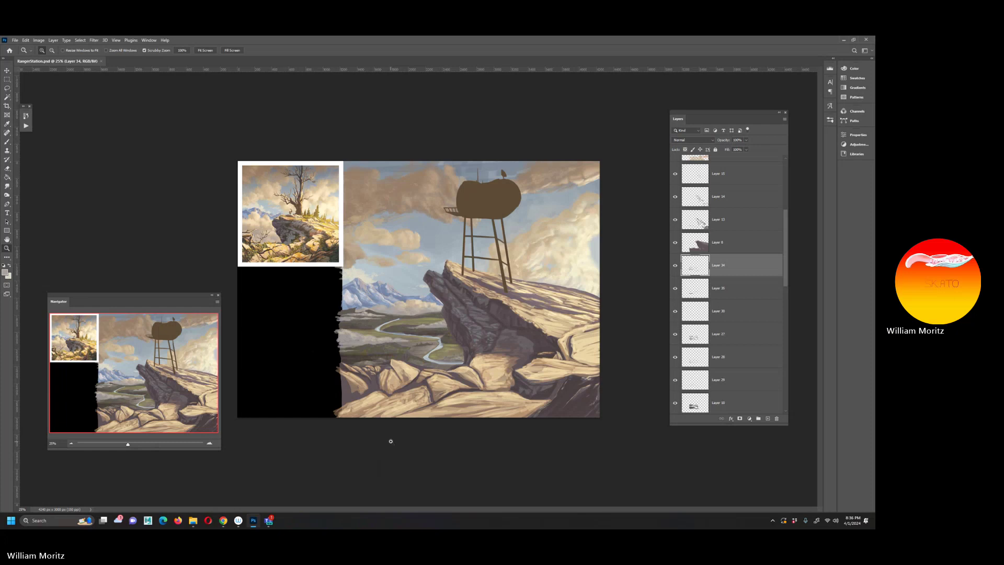
pyautogui.click(269, 520)
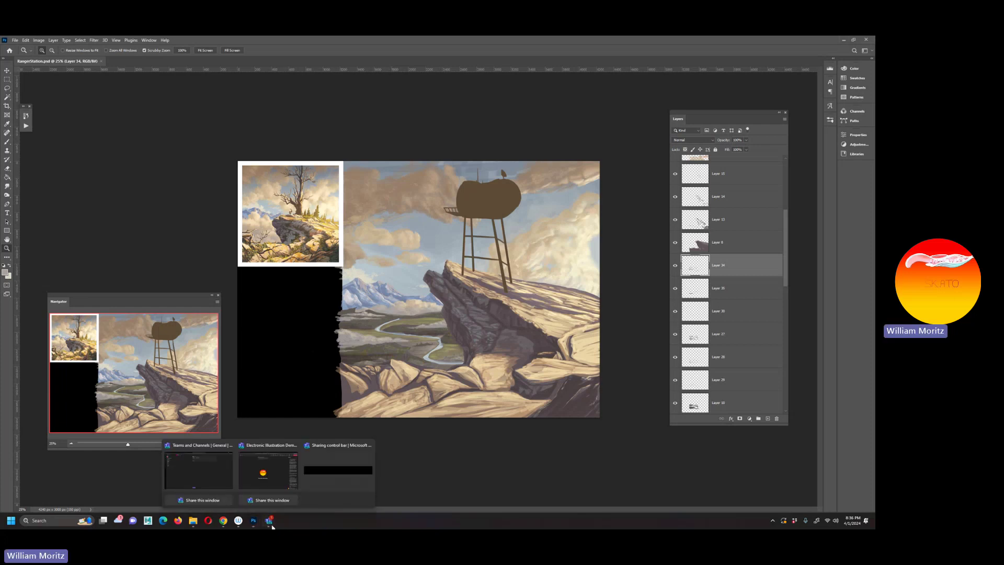
pyautogui.click(272, 469)
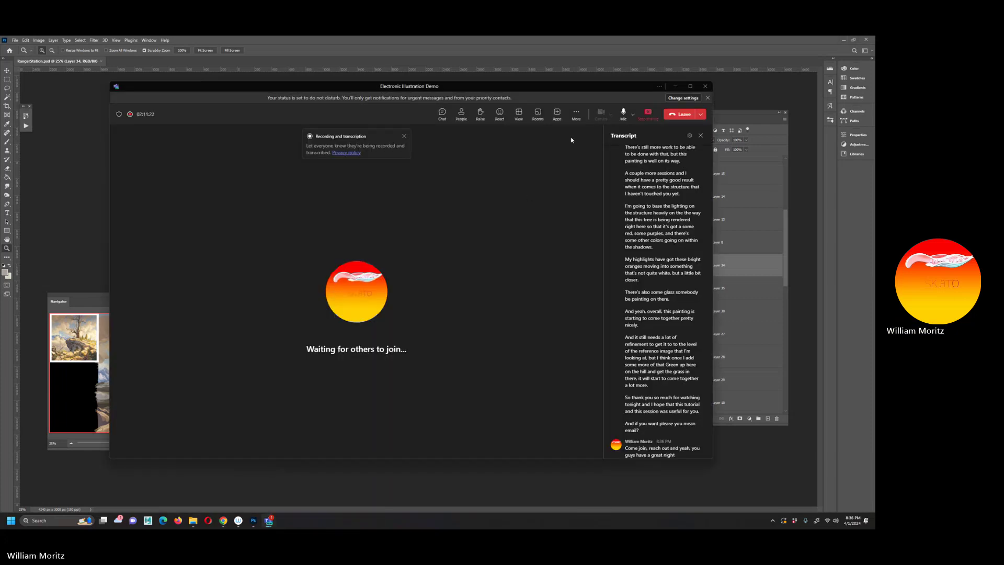
pyautogui.click(576, 114)
pyautogui.moveTo(601, 134)
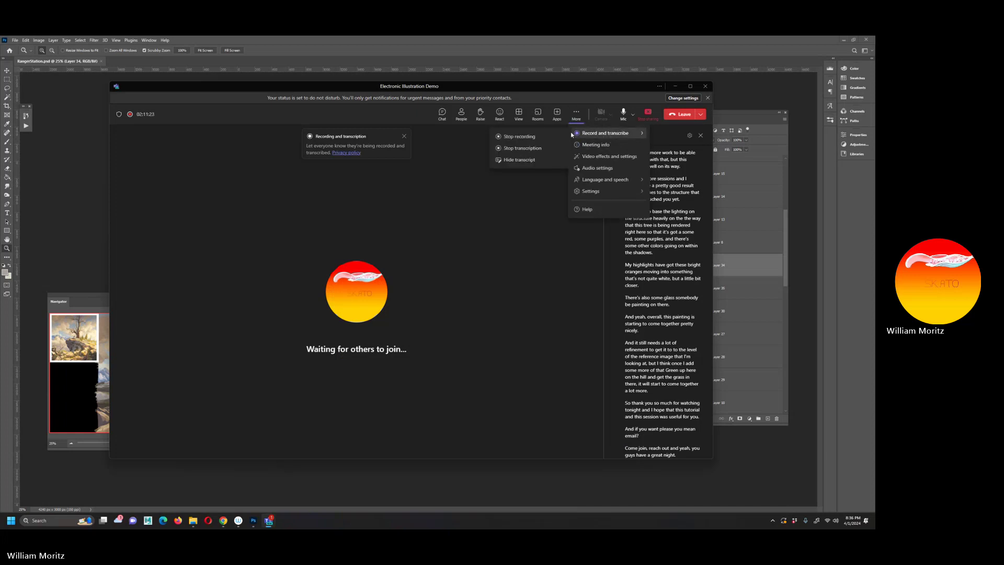
pyautogui.click(531, 138)
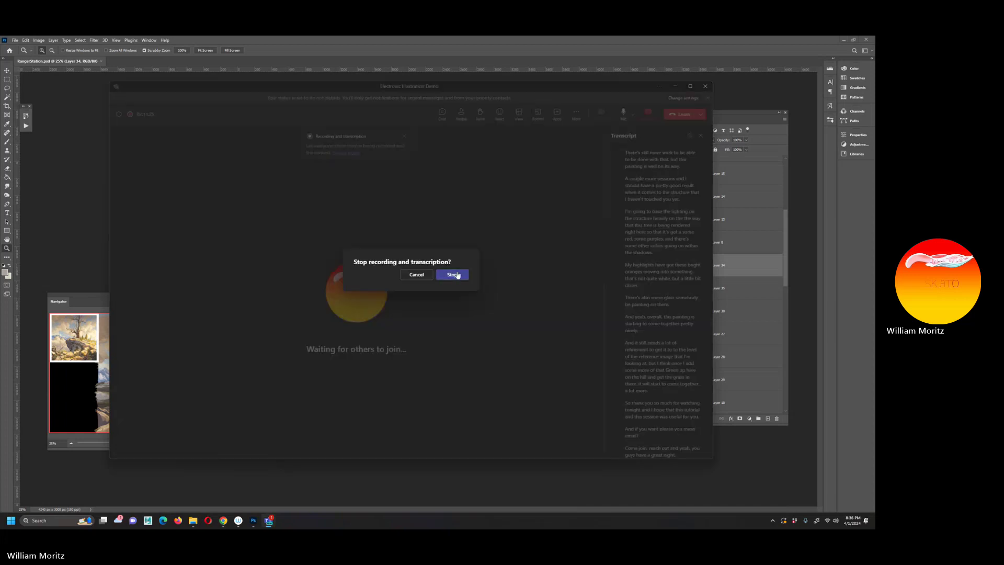